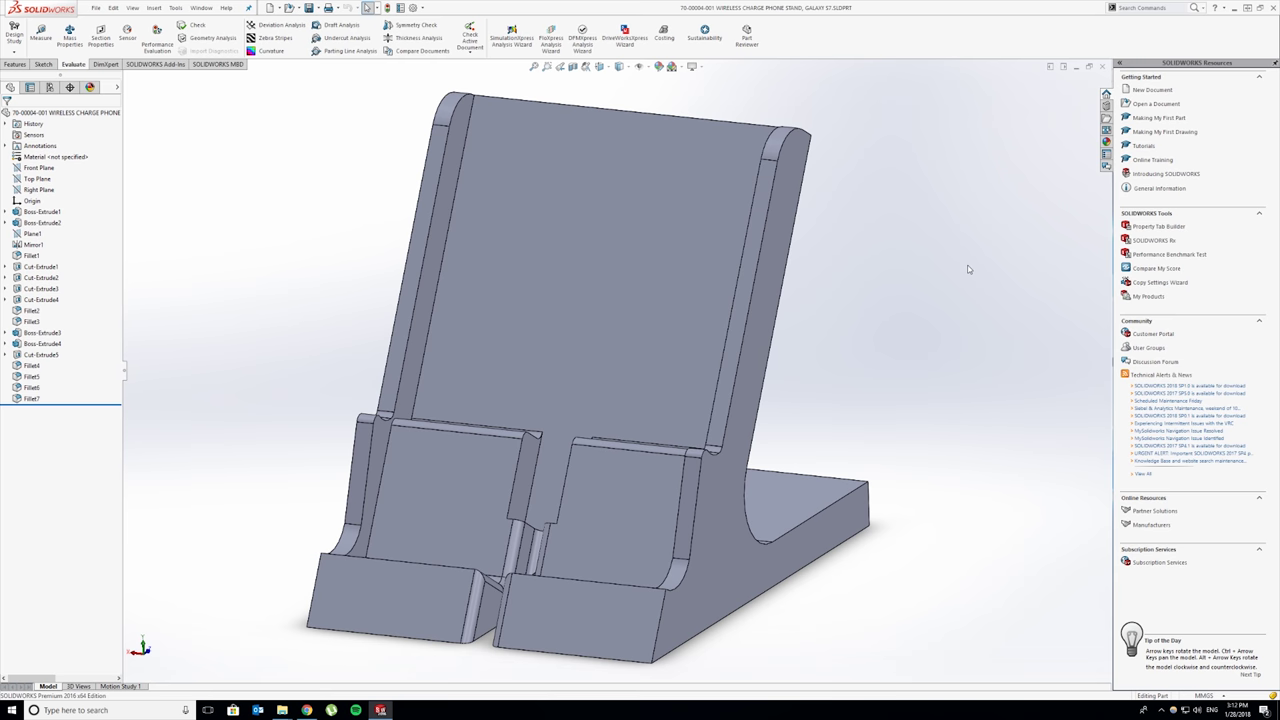
- Examine the completed phone stand from the front and from both sides
{"action": "key", "text": "Right"}
{"action": "key", "text": "Right"}
{"action": "key", "text": "Right"}
{"action": "key", "text": "Right"}
{"action": "key", "text": "Right"}
{"action": "key", "text": "Right"}
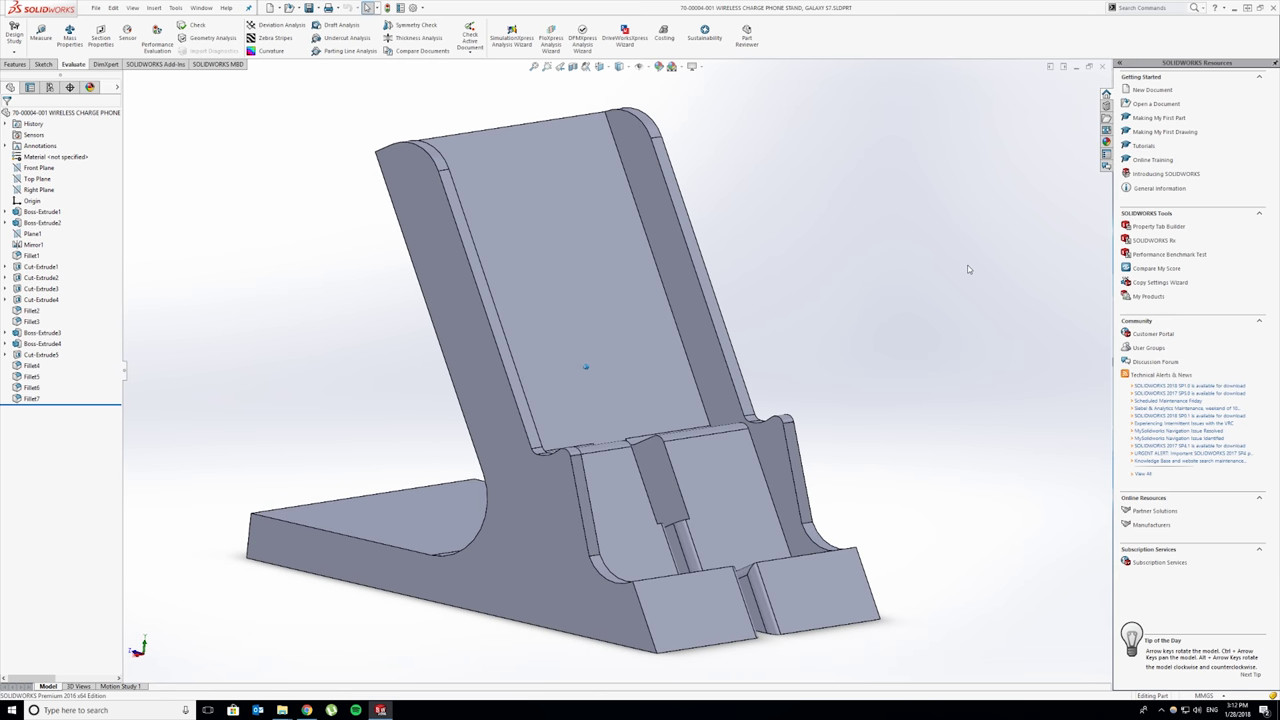
{"action": "key", "text": "Right"}
{"action": "key", "text": "Right"}
{"action": "key", "text": "Right"}
{"action": "key", "text": "Right"}
{"action": "key", "text": "Right"}
{"action": "key", "text": "Right"}
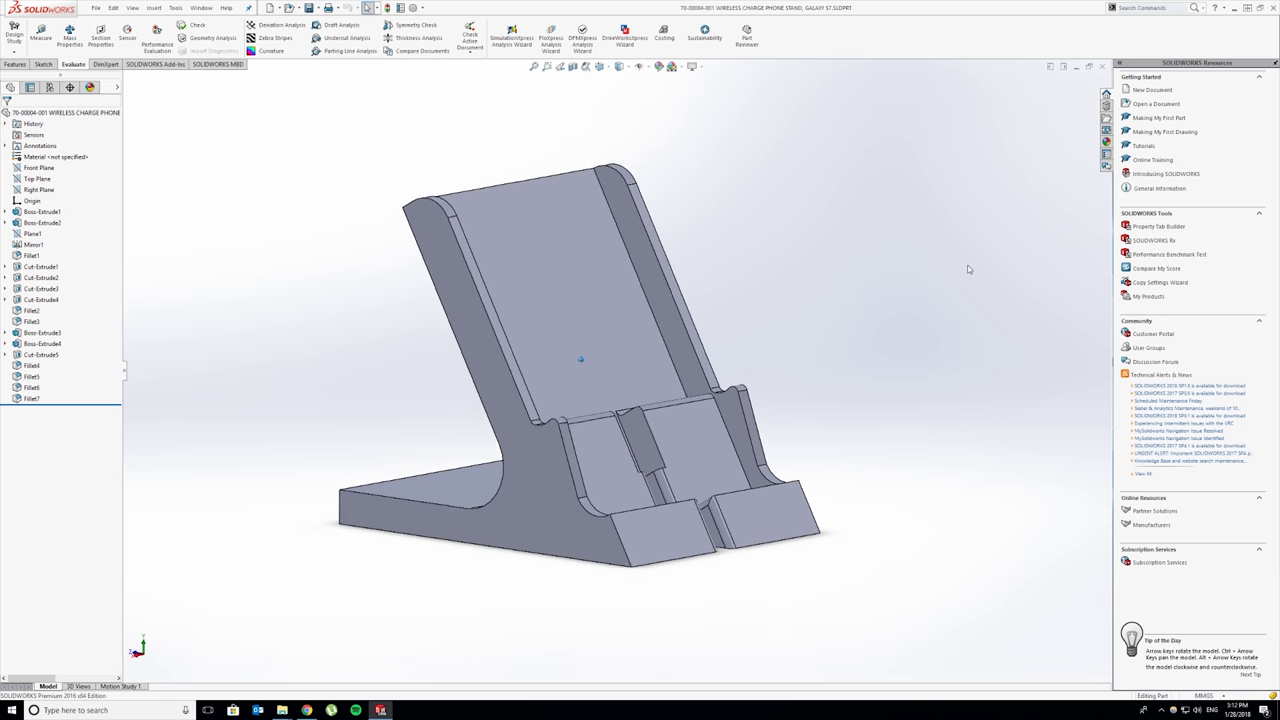
{"action": "key", "text": "Right"}
{"action": "key", "text": "Right"}
{"action": "key", "text": "Right"}
{"action": "key", "text": "Right"}
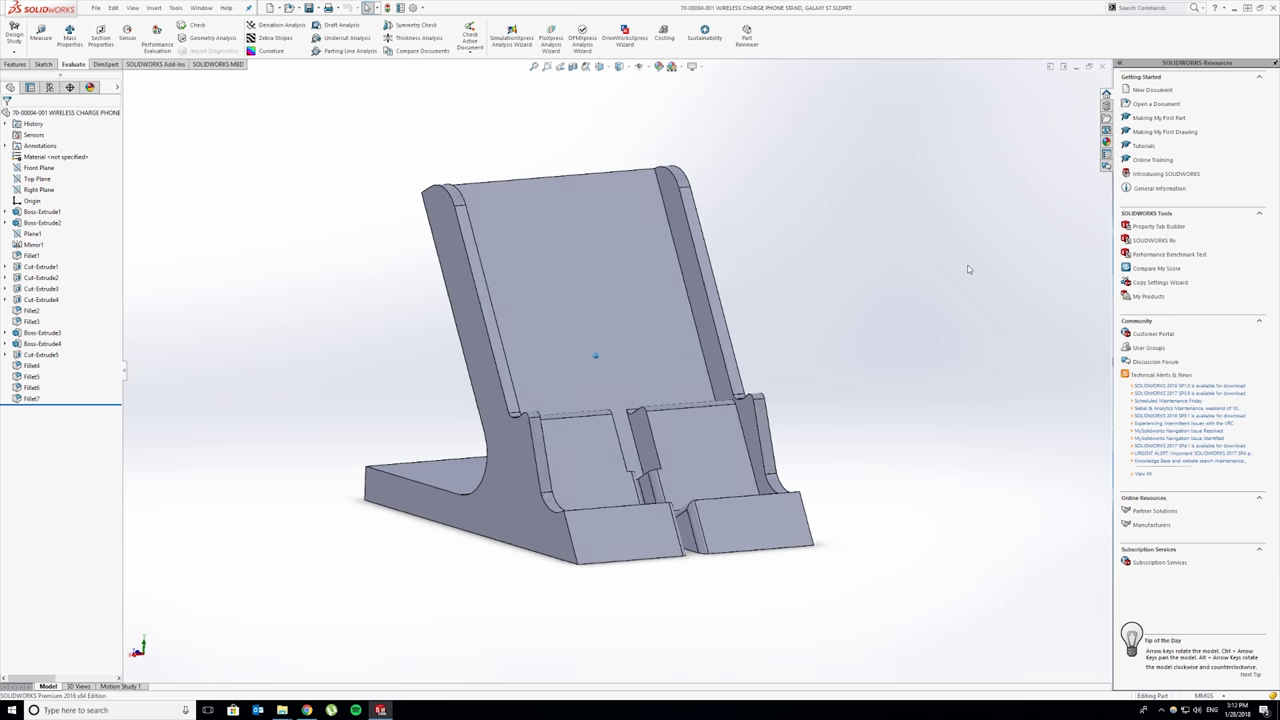
{"action": "key", "text": "Right"}
{"action": "key", "text": "Right"}
{"action": "key", "text": "Right"}
{"action": "key", "text": "Right"}
{"action": "key", "text": "Right"}
{"action": "key", "text": "Right"}
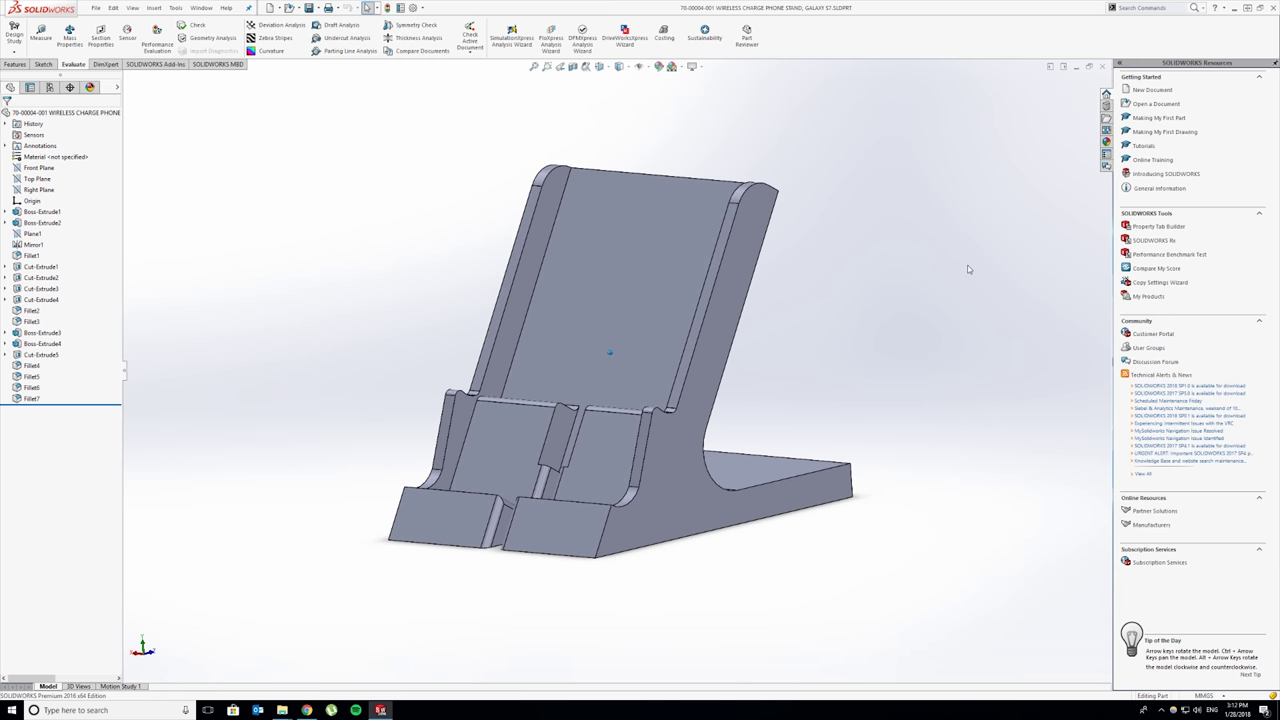
{"action": "key", "text": "Right"}
{"action": "key", "text": "Right"}
{"action": "key", "text": "Right"}
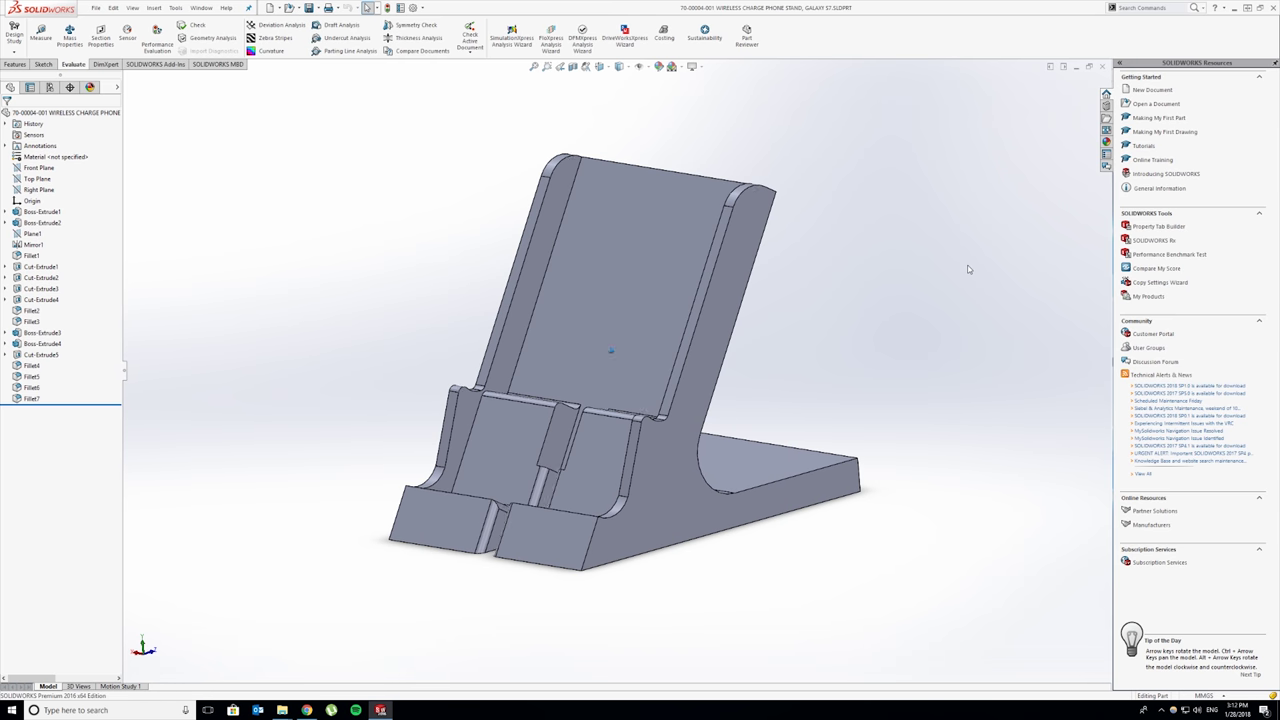
{"action": "key", "text": "Right"}
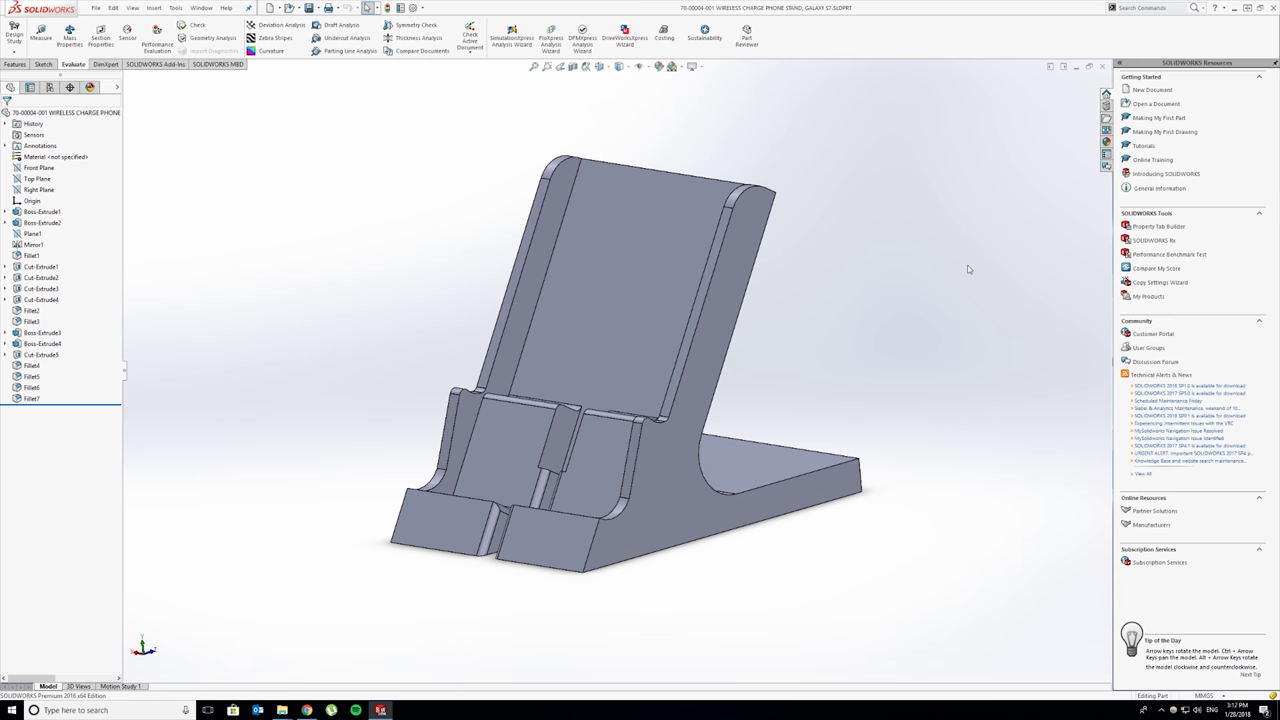
{"action": "key", "text": "Right"}
{"action": "key", "text": "Right"}
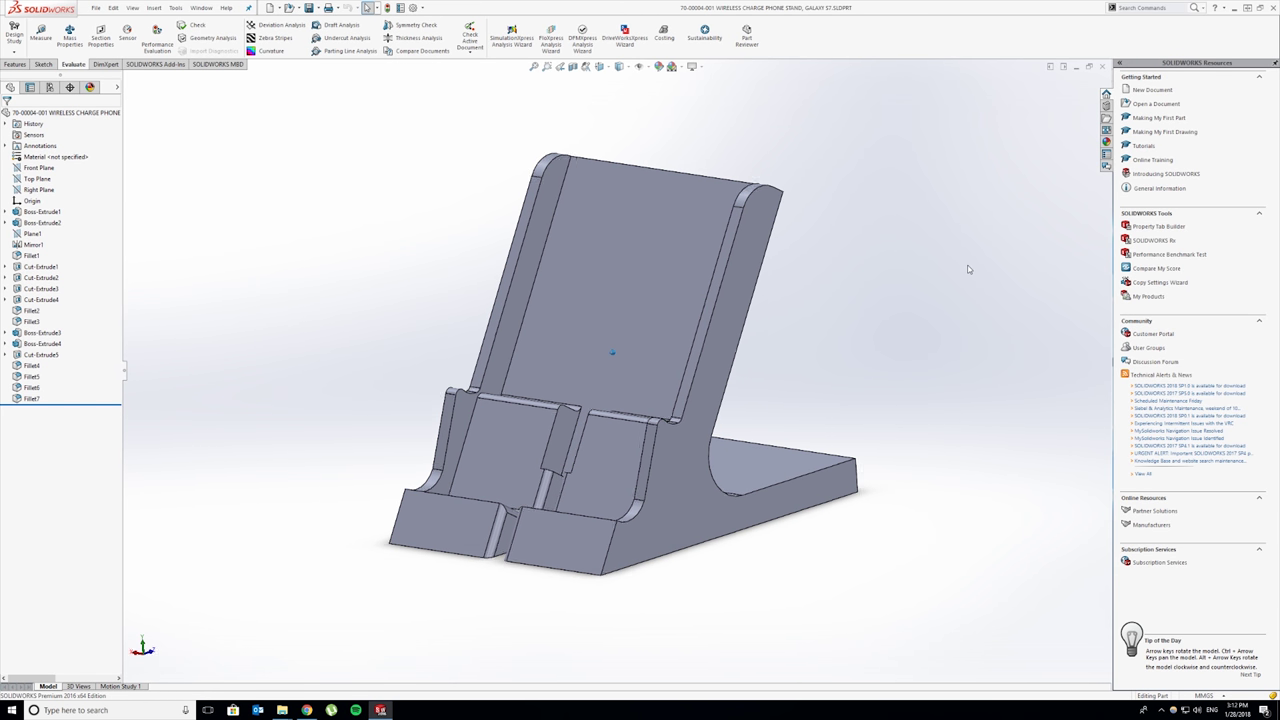
{"action": "key", "text": "Right"}
{"action": "key", "text": "Right"}
{"action": "key", "text": "Right"}
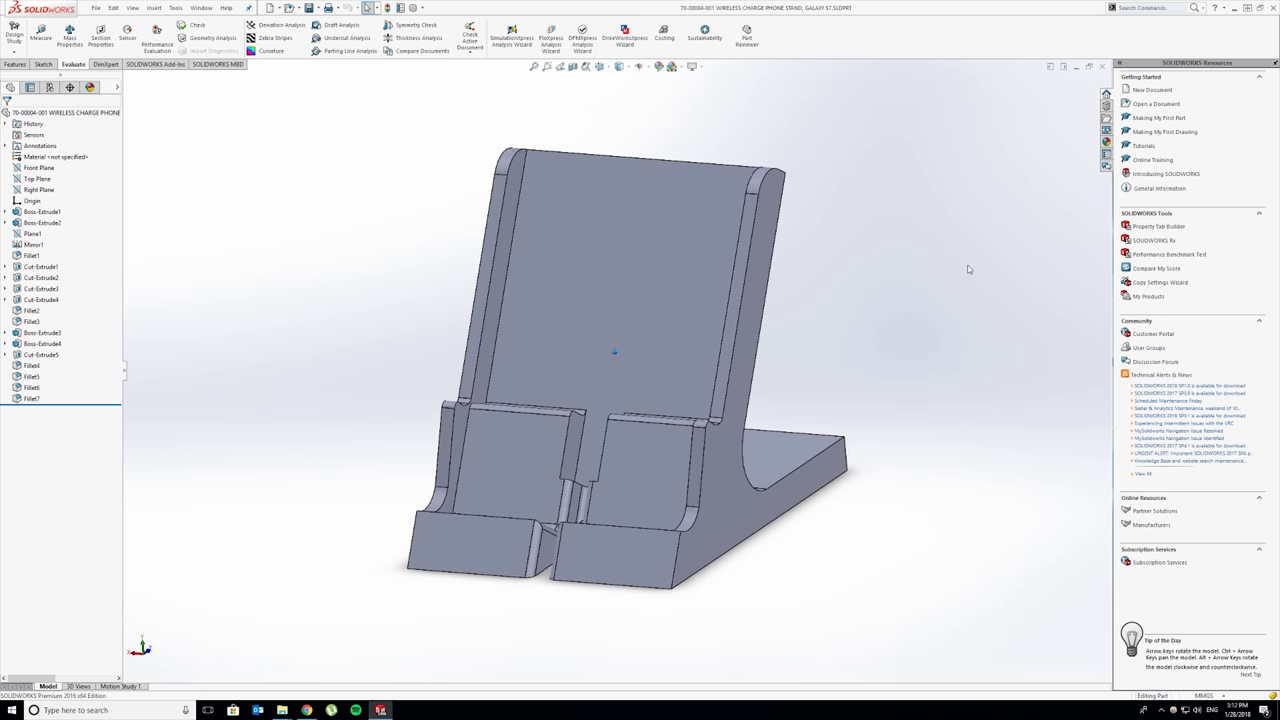
{"action": "key", "text": "Left"}
{"action": "key", "text": "Left"}
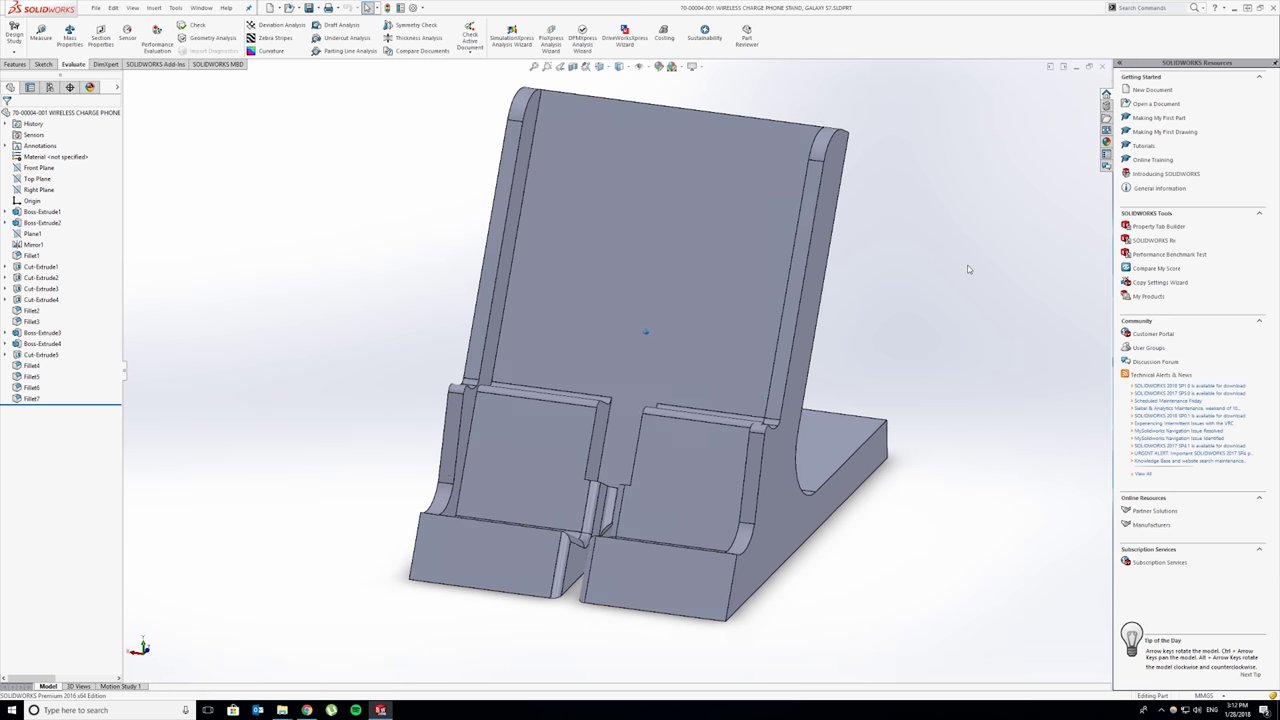
{"action": "key", "text": "Right"}
{"action": "key", "text": "Right"}
{"action": "key", "text": "Right"}
{"action": "key", "text": "Right"}
{"action": "key", "text": "Right"}
{"action": "key", "text": "Right"}
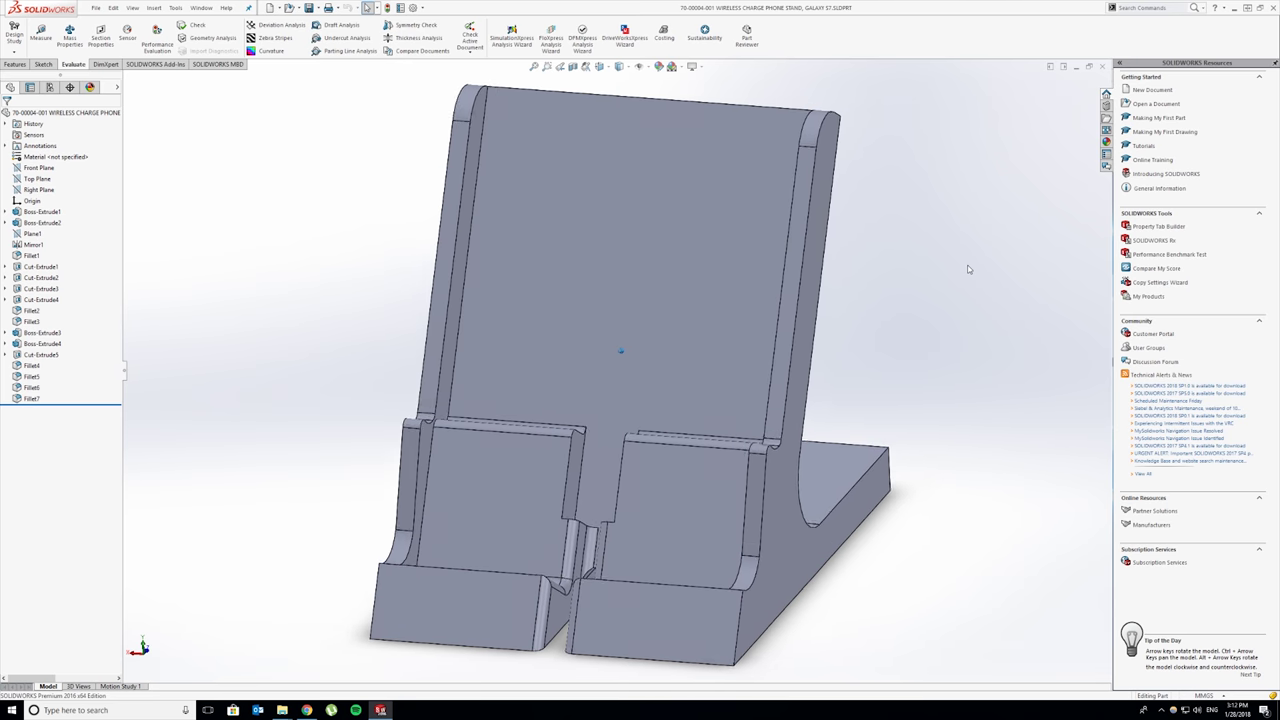
{"action": "key", "text": "Right"}
{"action": "key", "text": "Right"}
{"action": "key", "text": "Right"}
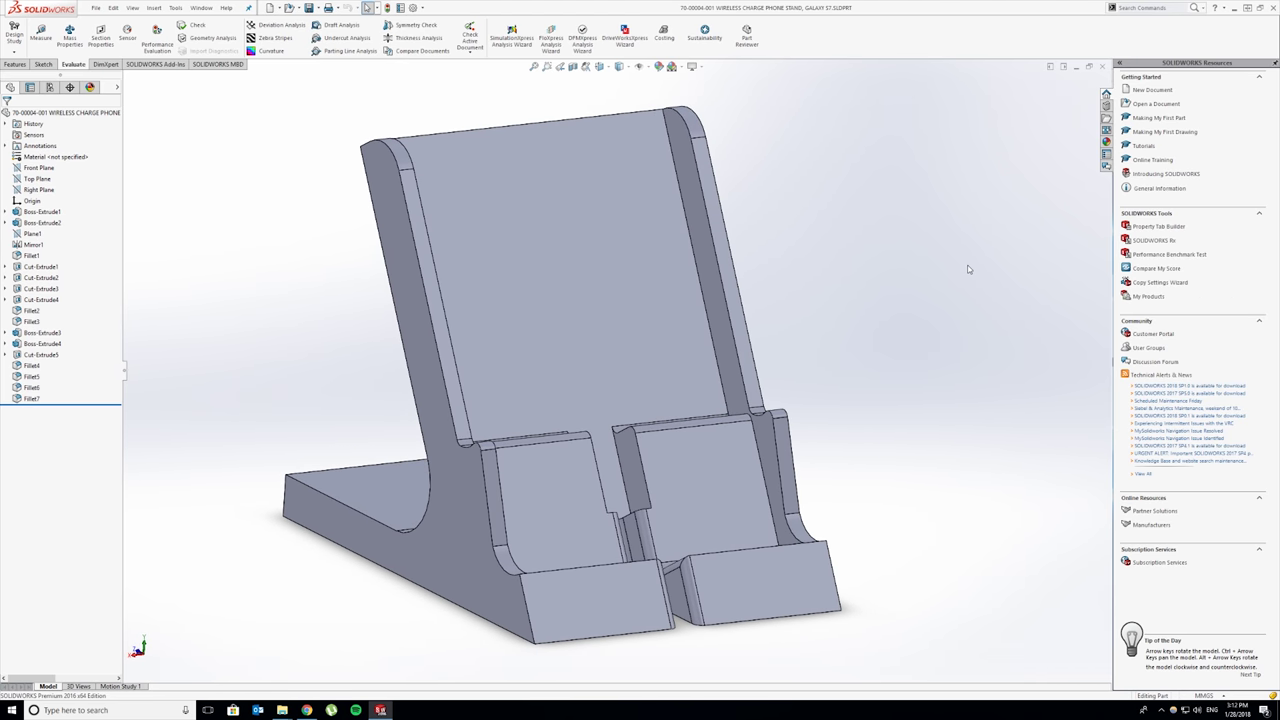
{"action": "key", "text": "Right"}
{"action": "key", "text": "Left"}
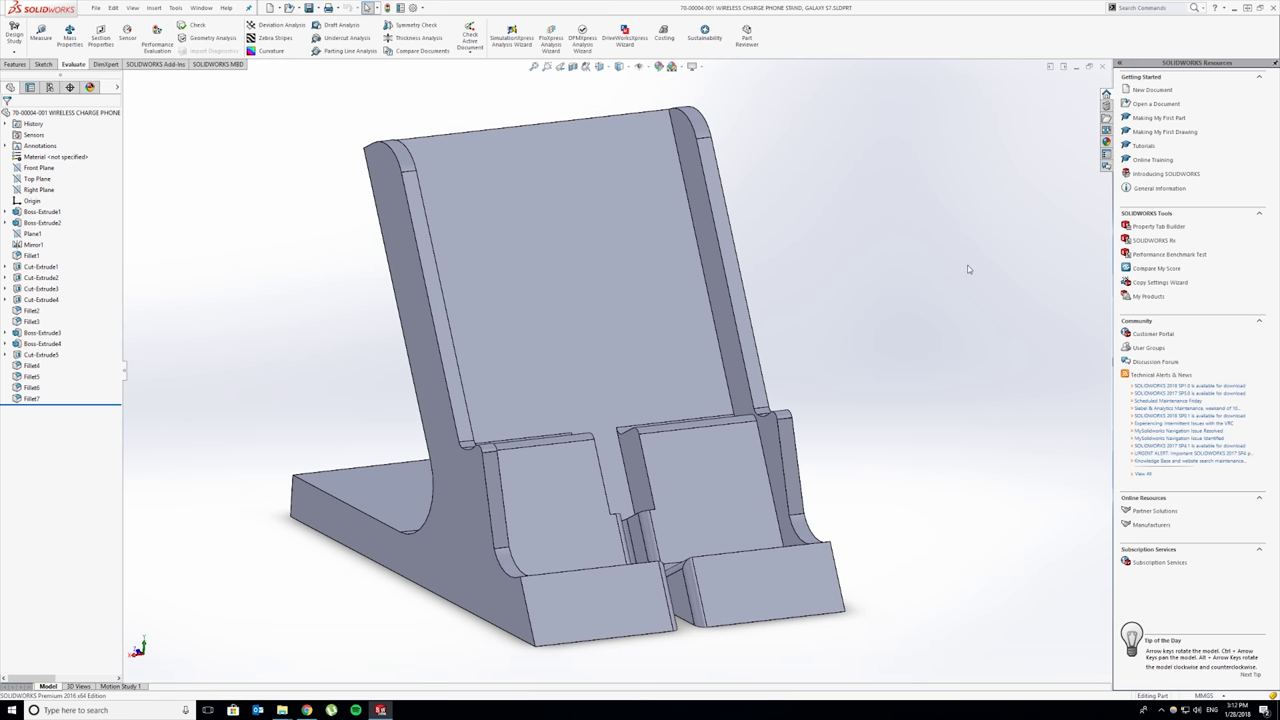
{"action": "key", "text": "Right"}
{"action": "key", "text": "Right"}
{"action": "key", "text": "Right"}
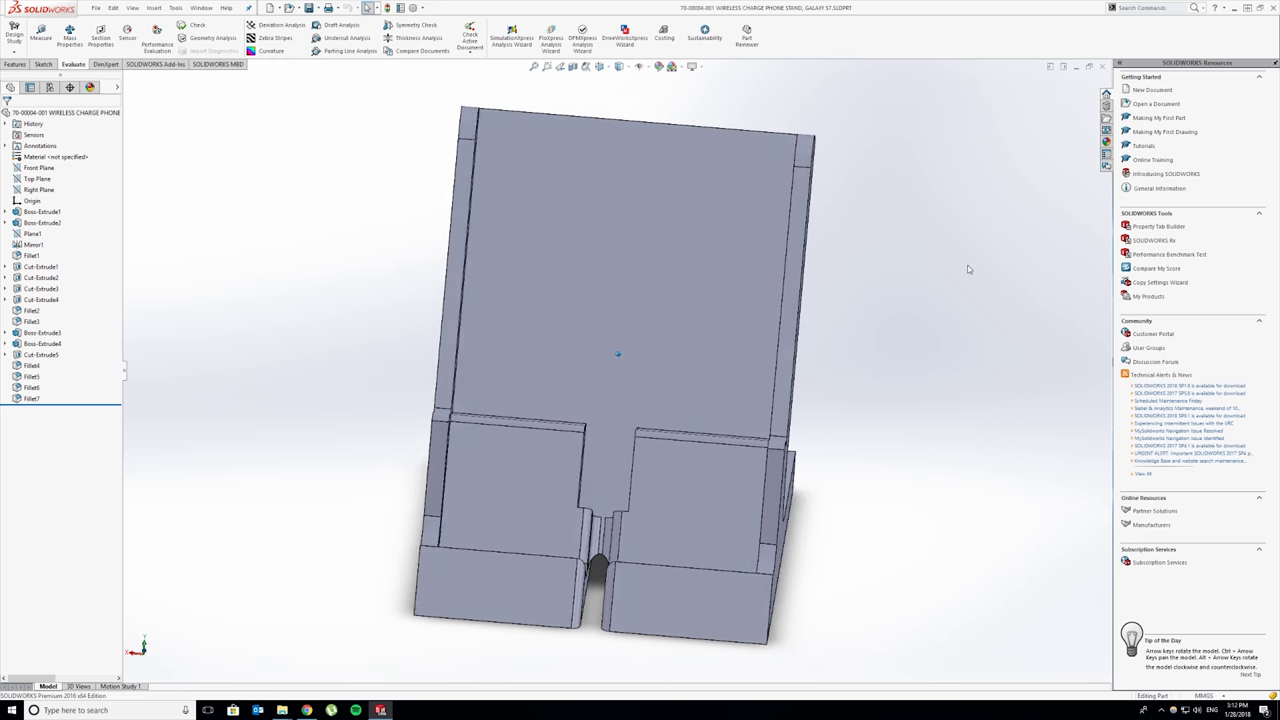
{"action": "key", "text": "Left"}
{"action": "key", "text": "Left"}
{"action": "key", "text": "Left"}
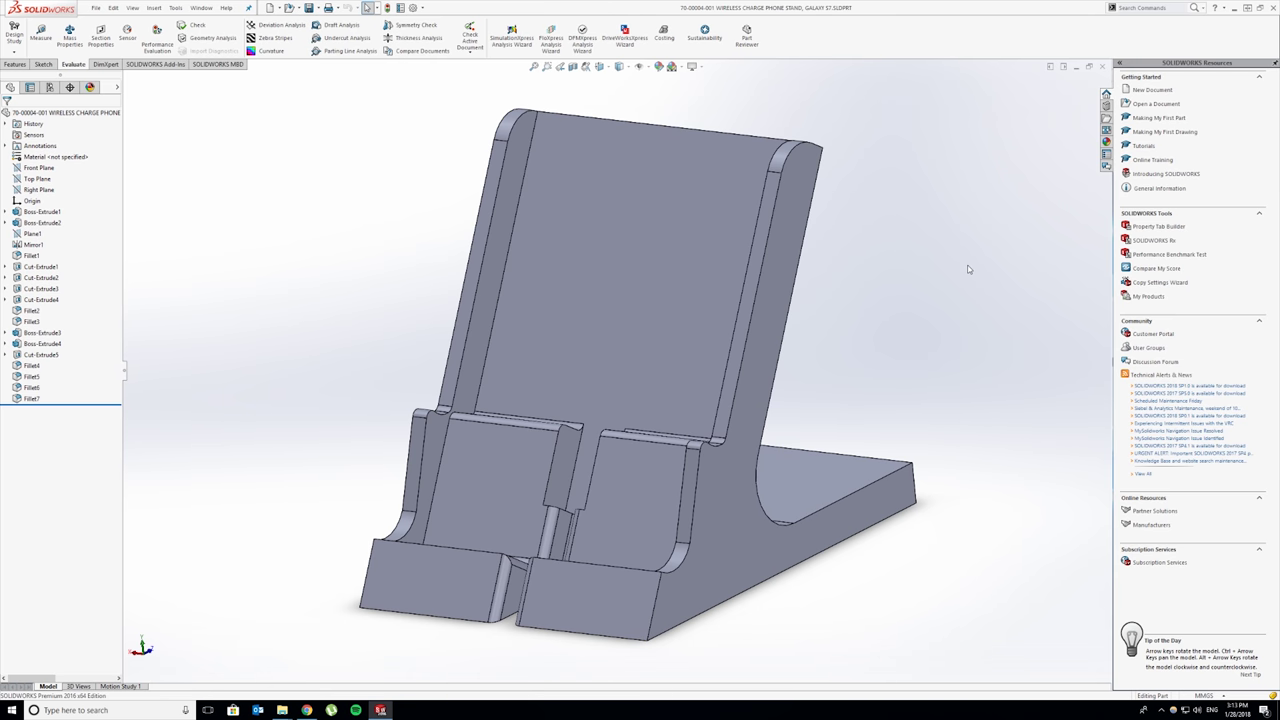
- Inspect the stand's lower ledge, central cable channel and rounded side walls up close
{"action": "middle_click_drag", "start_coordinate": [497, 398], "coordinate": [762, 460]}
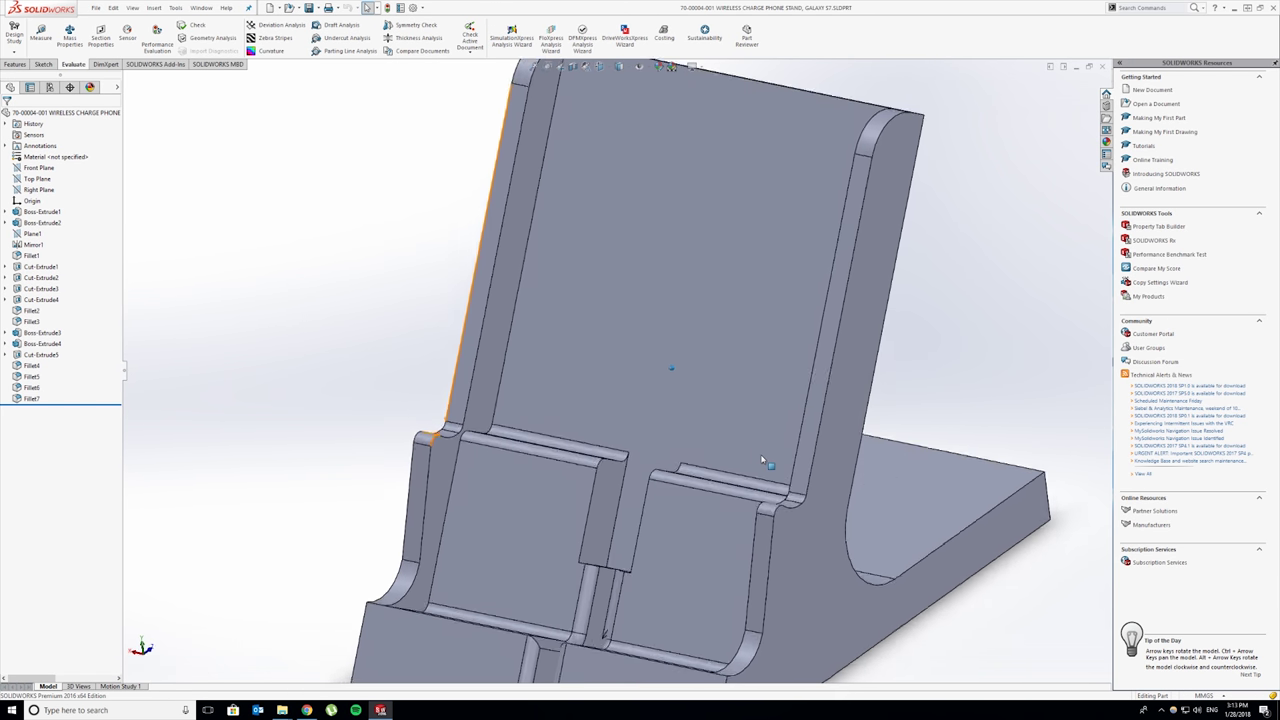
{"action": "scroll", "coordinate": [765, 460], "scroll_direction": "down", "scroll_amount": 10}
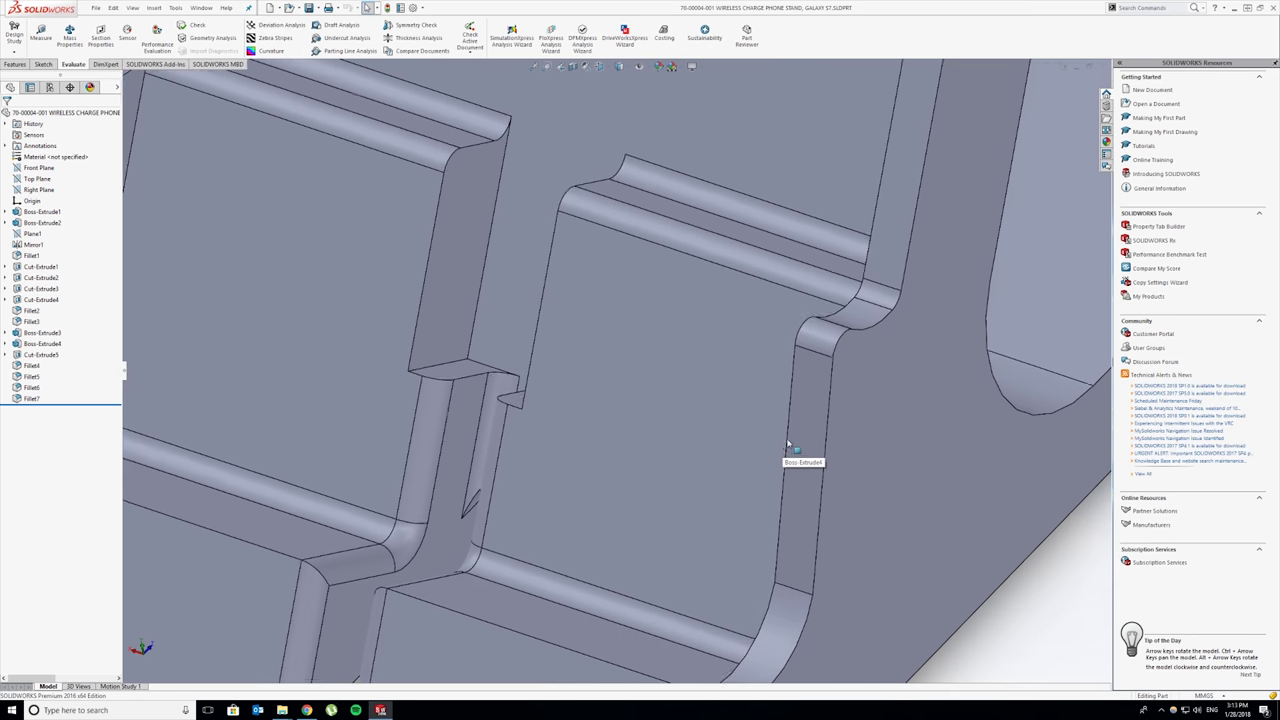
{"action": "middle_click_drag", "start_coordinate": [787, 443], "coordinate": [709, 423]}
{"action": "scroll", "coordinate": [787, 384], "scroll_direction": "up", "scroll_amount": 10}
{"action": "middle_click_drag", "start_coordinate": [635, 541], "coordinate": [640, 526]}
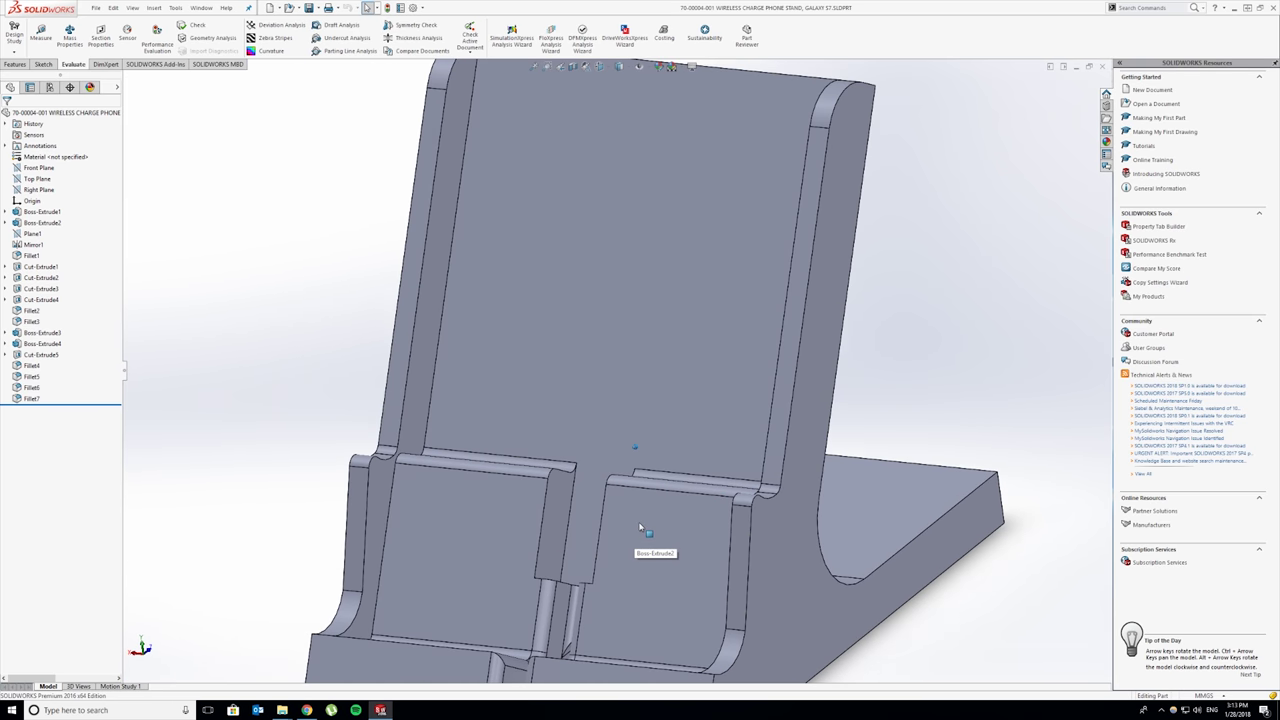
{"action": "scroll", "coordinate": [640, 527], "scroll_direction": "up", "scroll_amount": 5}
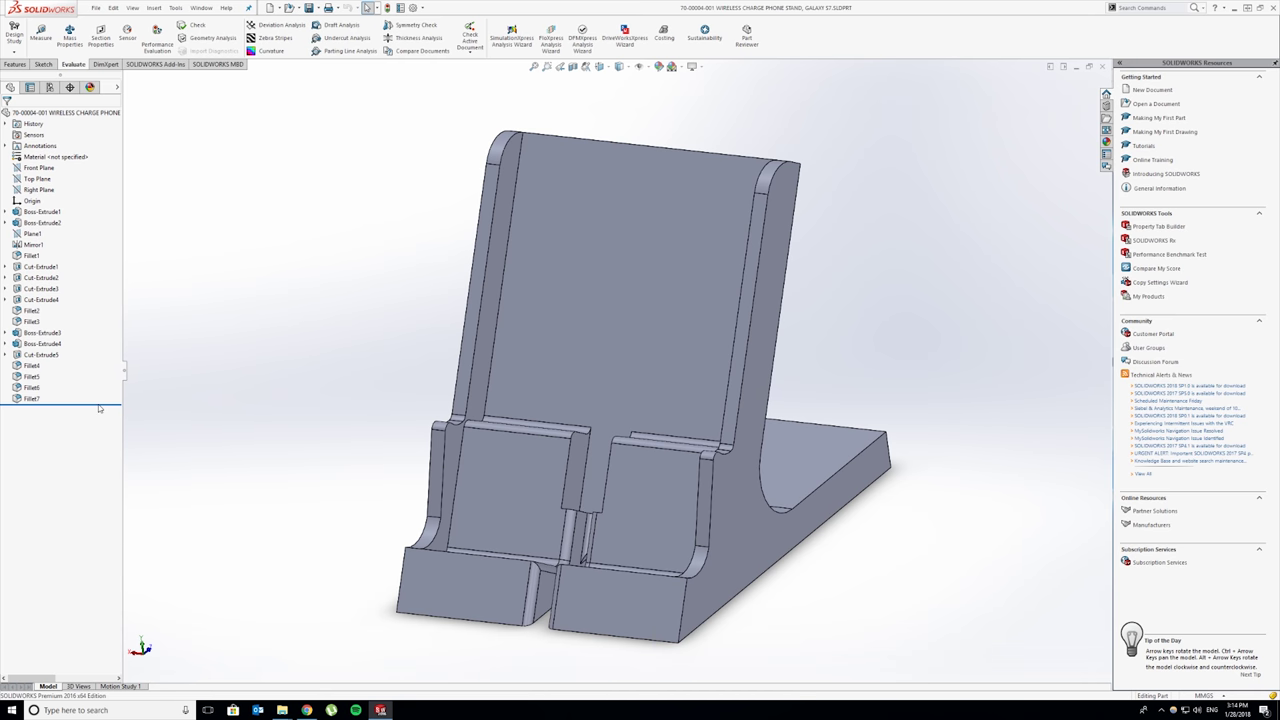
- Roll the model history back to just after Boss-Extrude1 and display the dimensions of the side profile
{"action": "left_click_drag", "start_coordinate": [103, 403], "coordinate": [104, 218]}
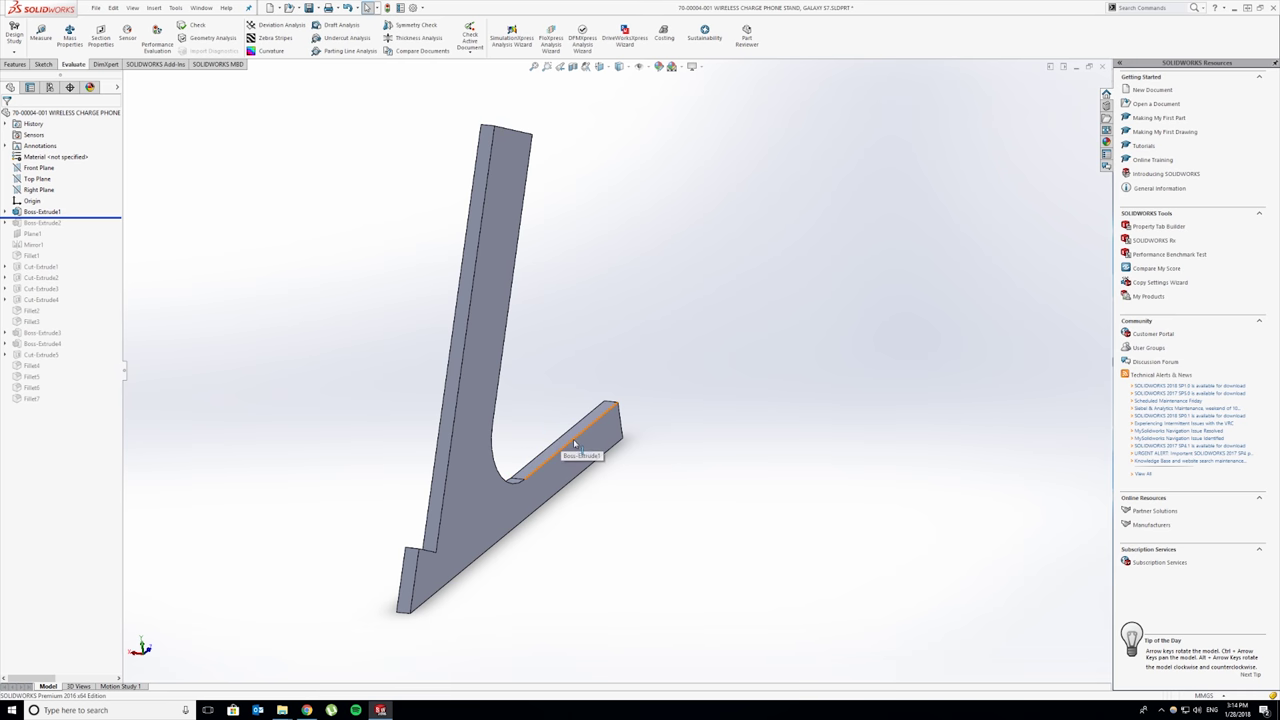
{"action": "middle_click_drag", "start_coordinate": [580, 437], "coordinate": [756, 479]}
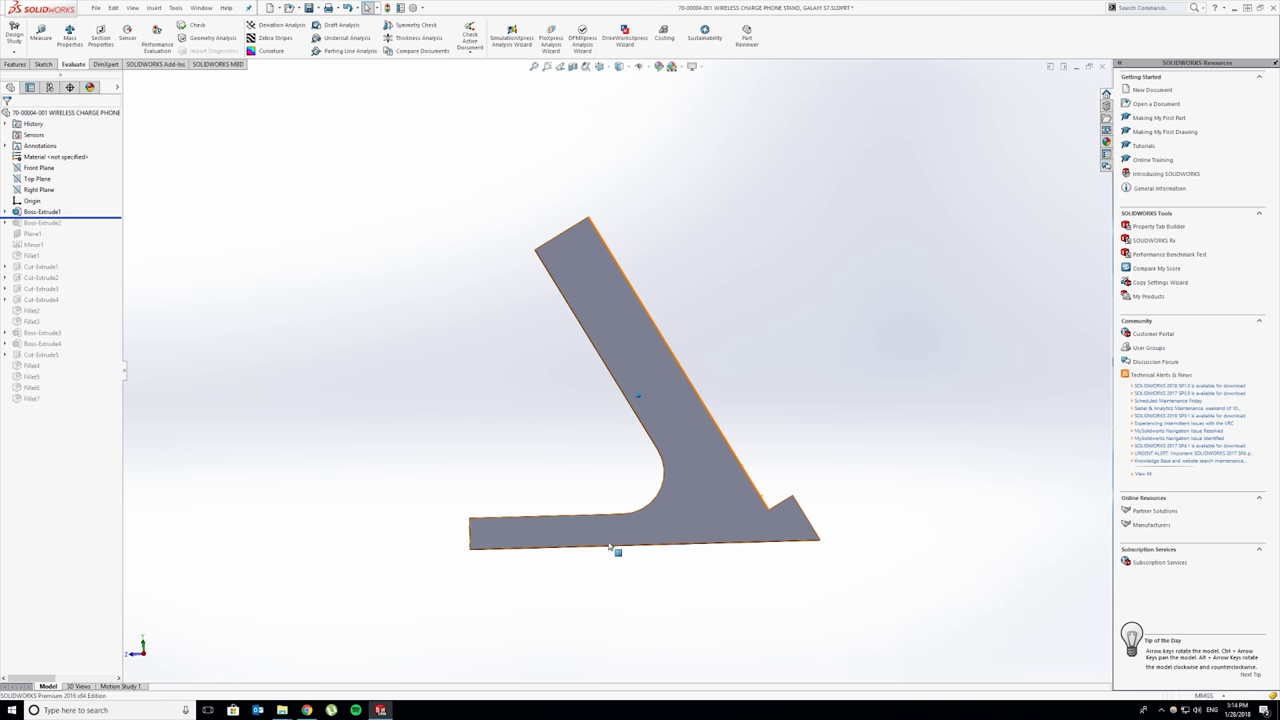
{"action": "middle_click_drag", "start_coordinate": [607, 546], "coordinate": [608, 580]}
{"action": "left_click", "coordinate": [600, 579]}
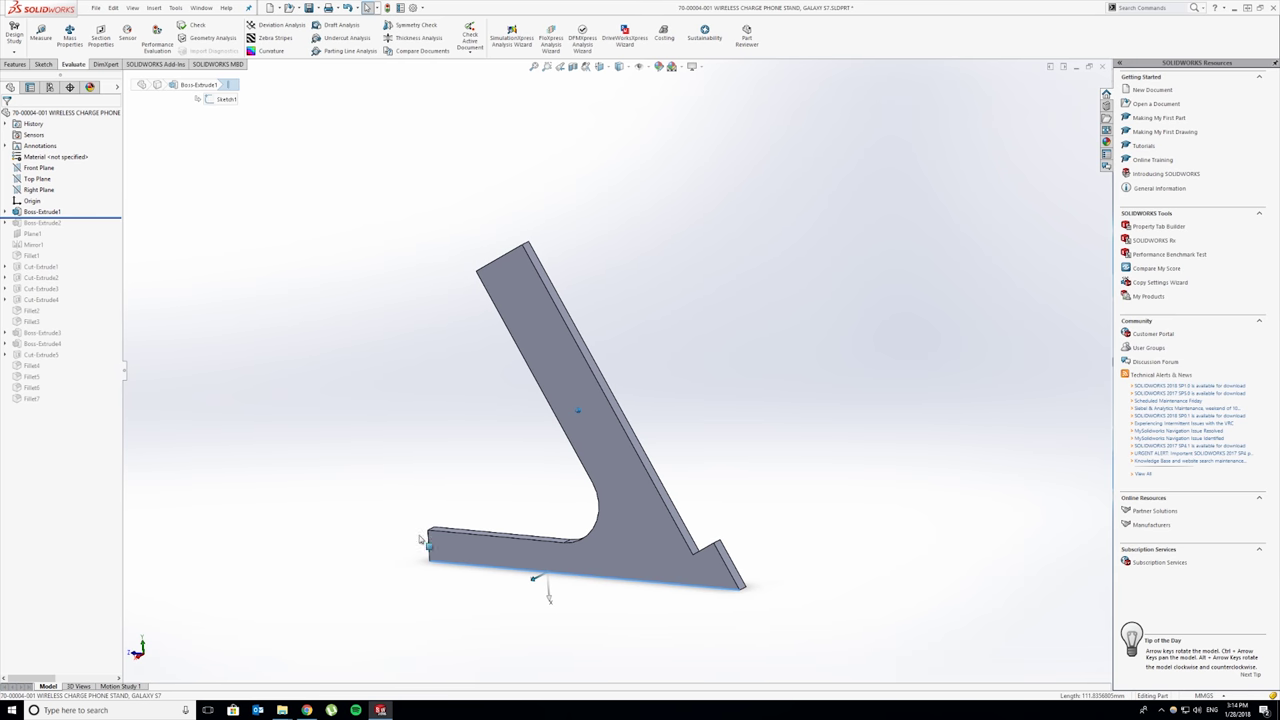
{"action": "double_click", "coordinate": [548, 586]}
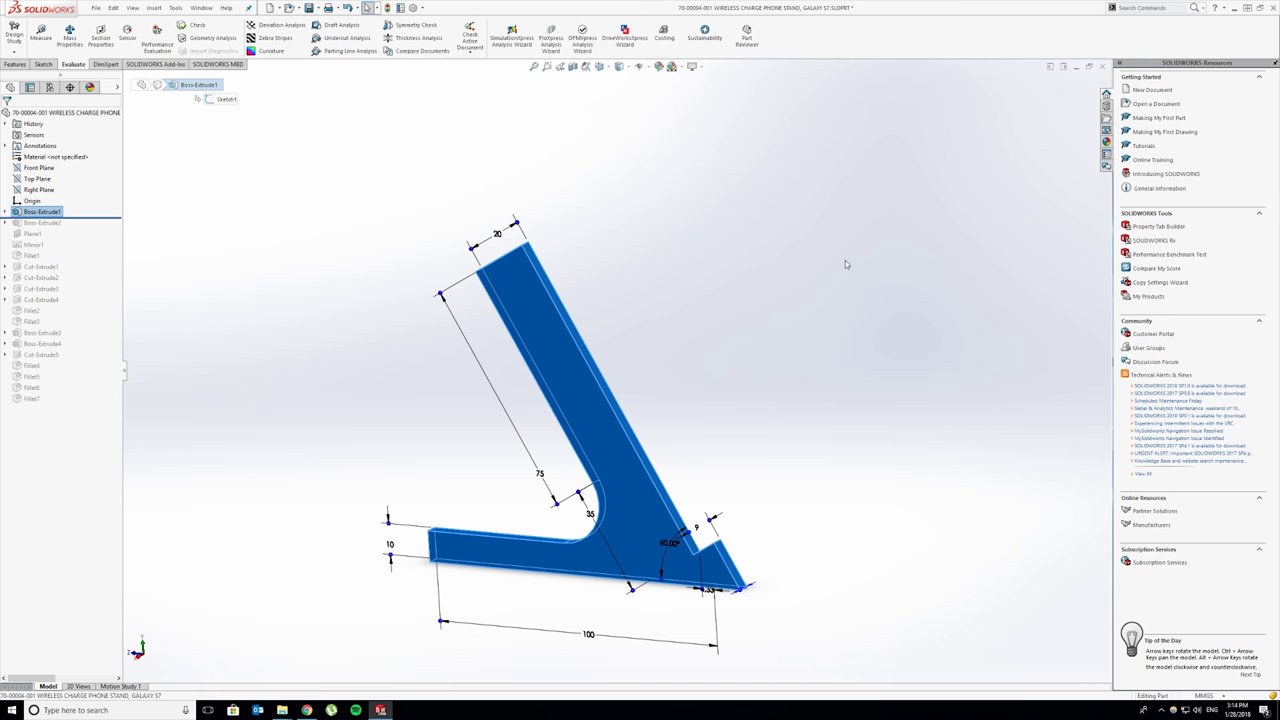
{"action": "left_click", "coordinate": [829, 600]}
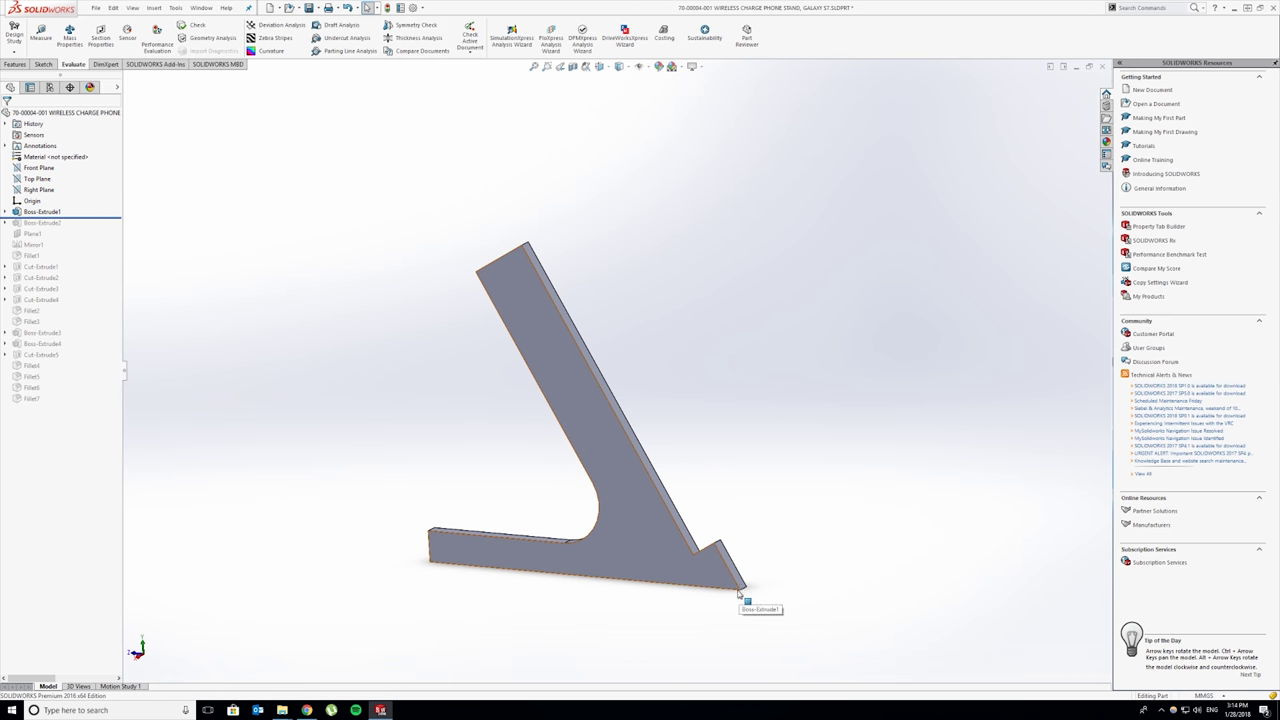
- Measure the distance from the side profile's bottom edge to the upper front corner of the backrest, then clear the selection
{"action": "left_click", "coordinate": [740, 592]}
{"action": "left_click", "coordinate": [44, 40]}
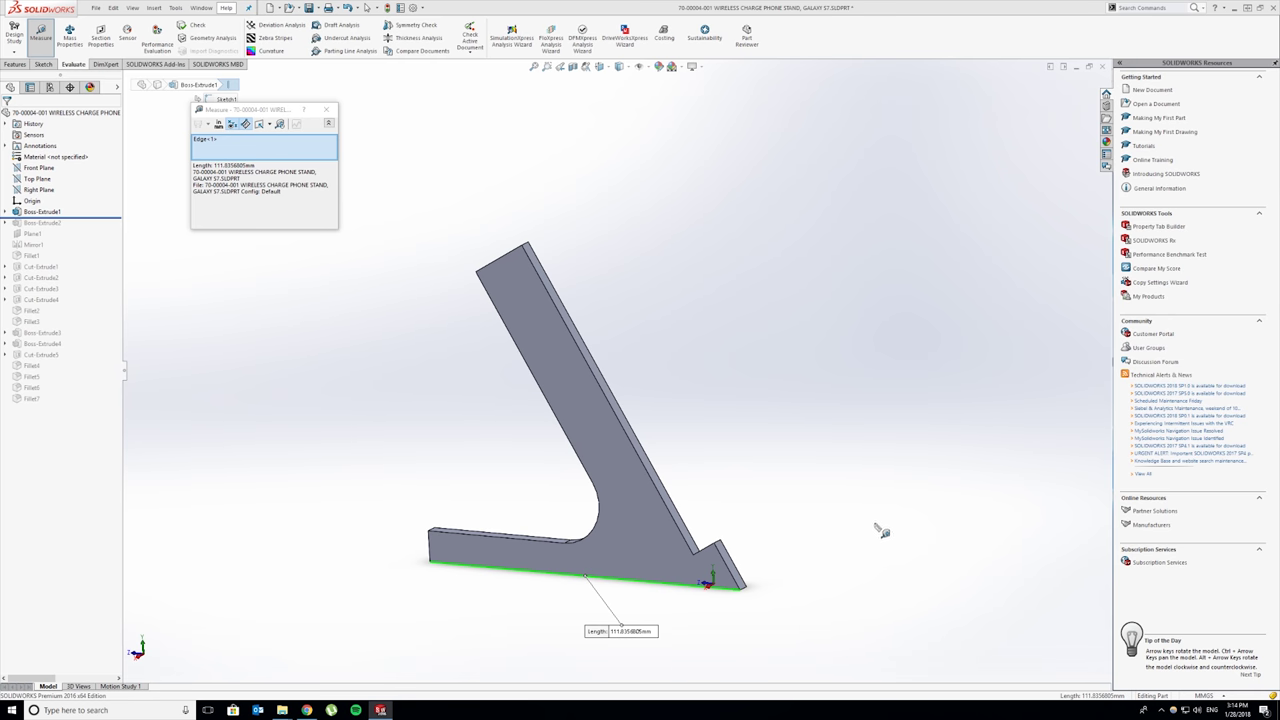
{"action": "left_click", "coordinate": [522, 245]}
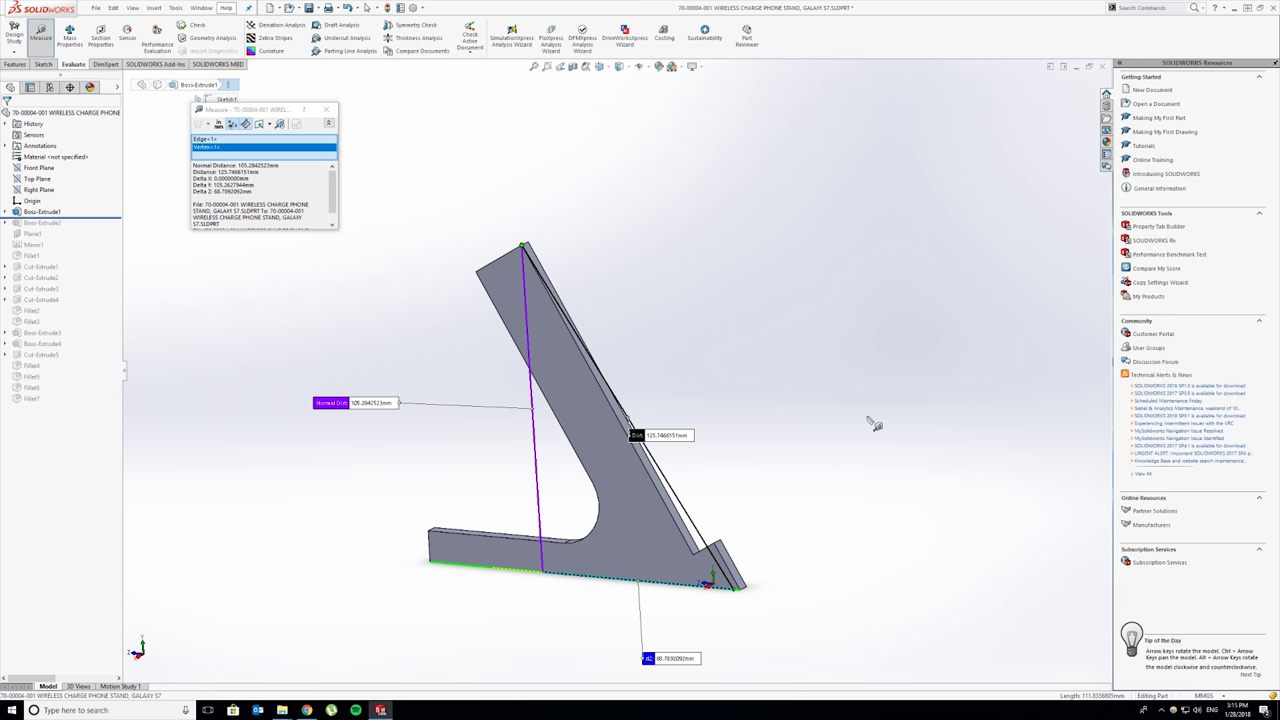
{"action": "left_click", "coordinate": [852, 412]}
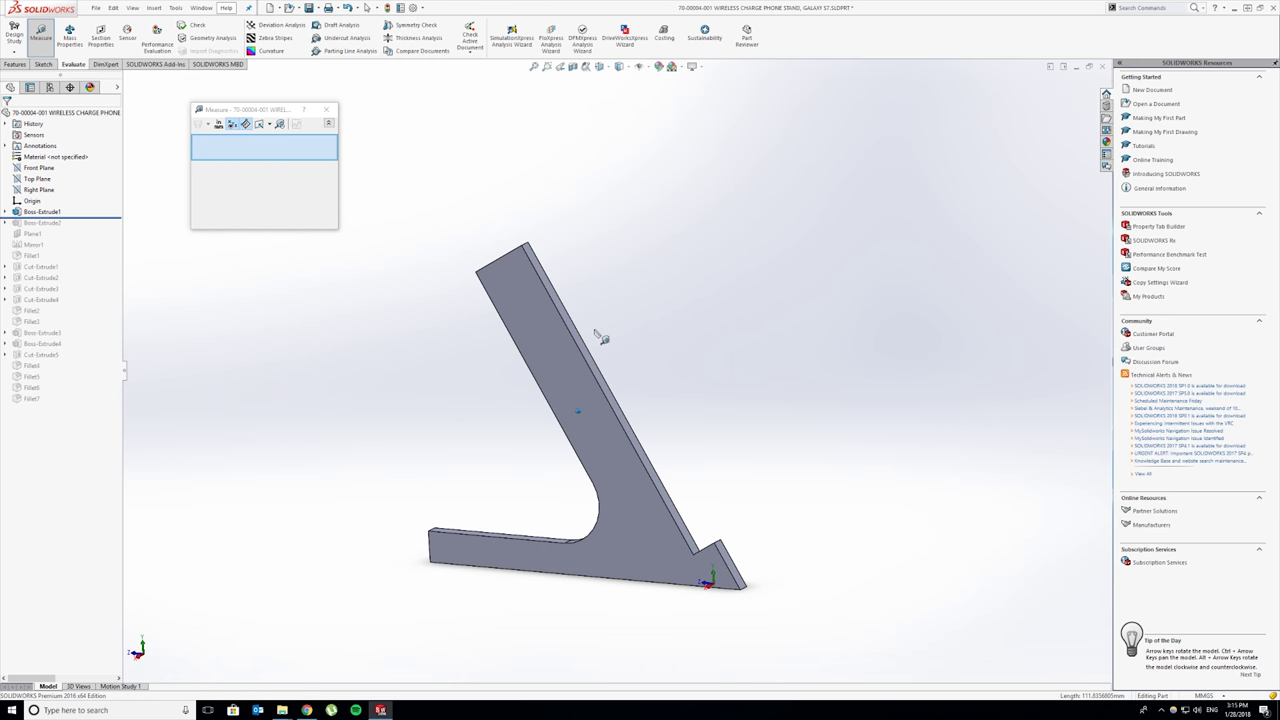
- Measure the angle between the backrest's slanted front edge and the bottom edge of the side profile
{"action": "middle_click_drag", "start_coordinate": [674, 414], "coordinate": [684, 406]}
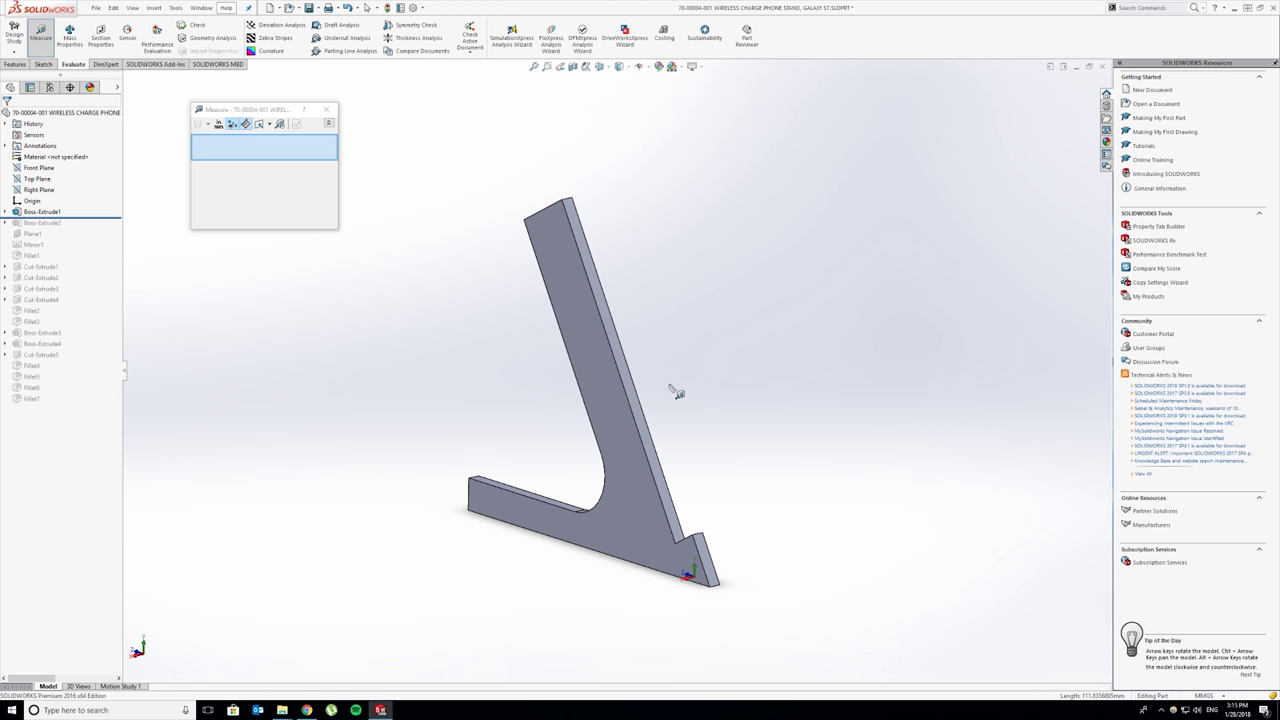
{"action": "middle_click_drag", "start_coordinate": [670, 386], "coordinate": [718, 452]}
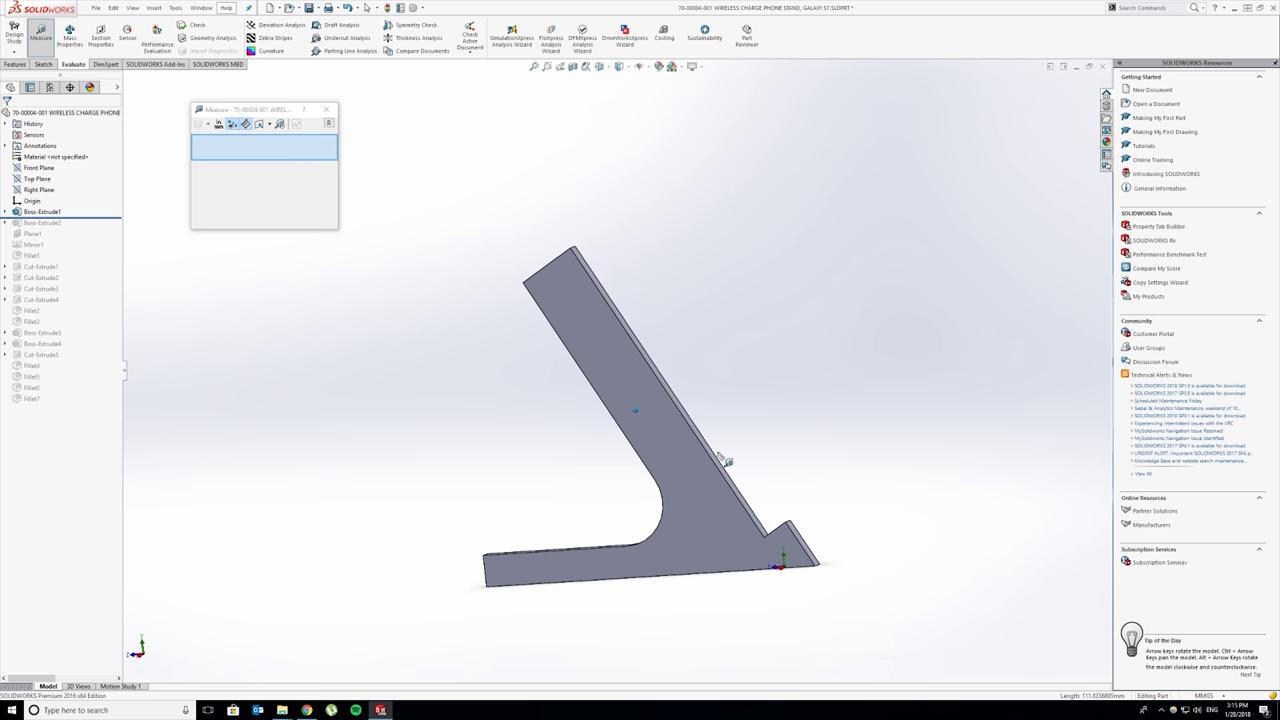
{"action": "left_click", "coordinate": [720, 477]}
{"action": "left_click", "coordinate": [711, 580]}
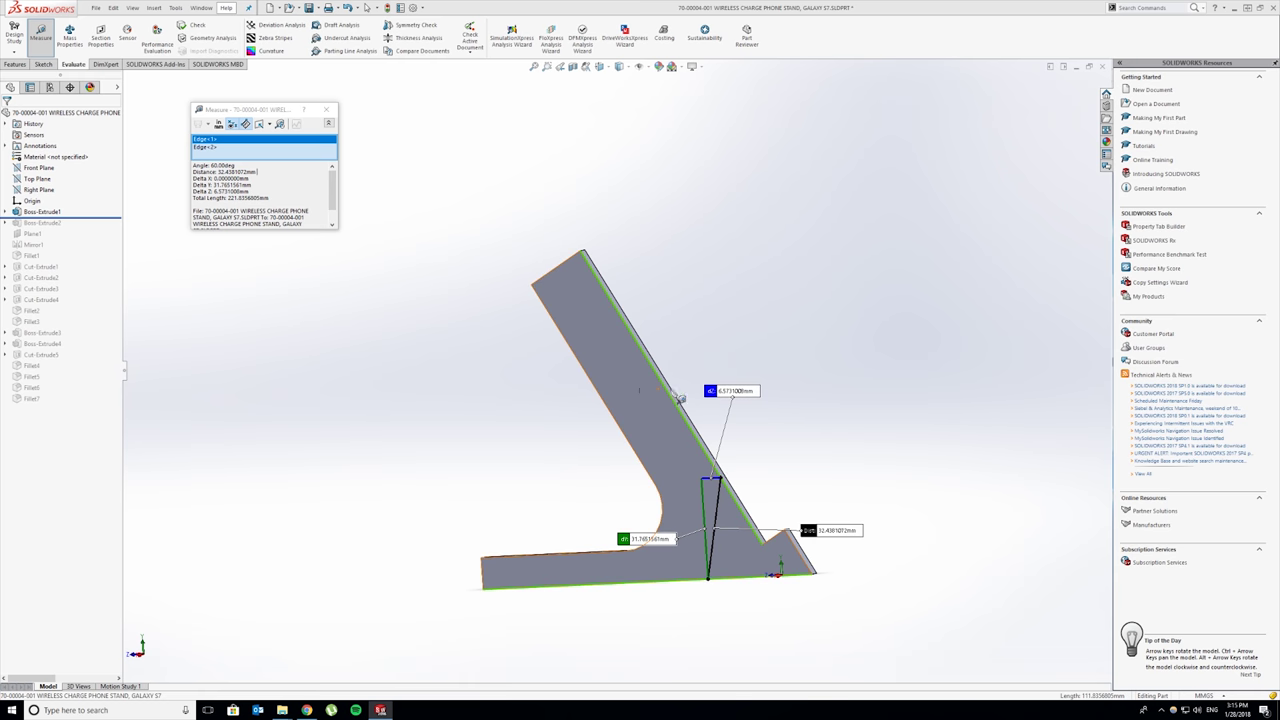
{"action": "middle_click_drag", "start_coordinate": [680, 397], "coordinate": [823, 589]}
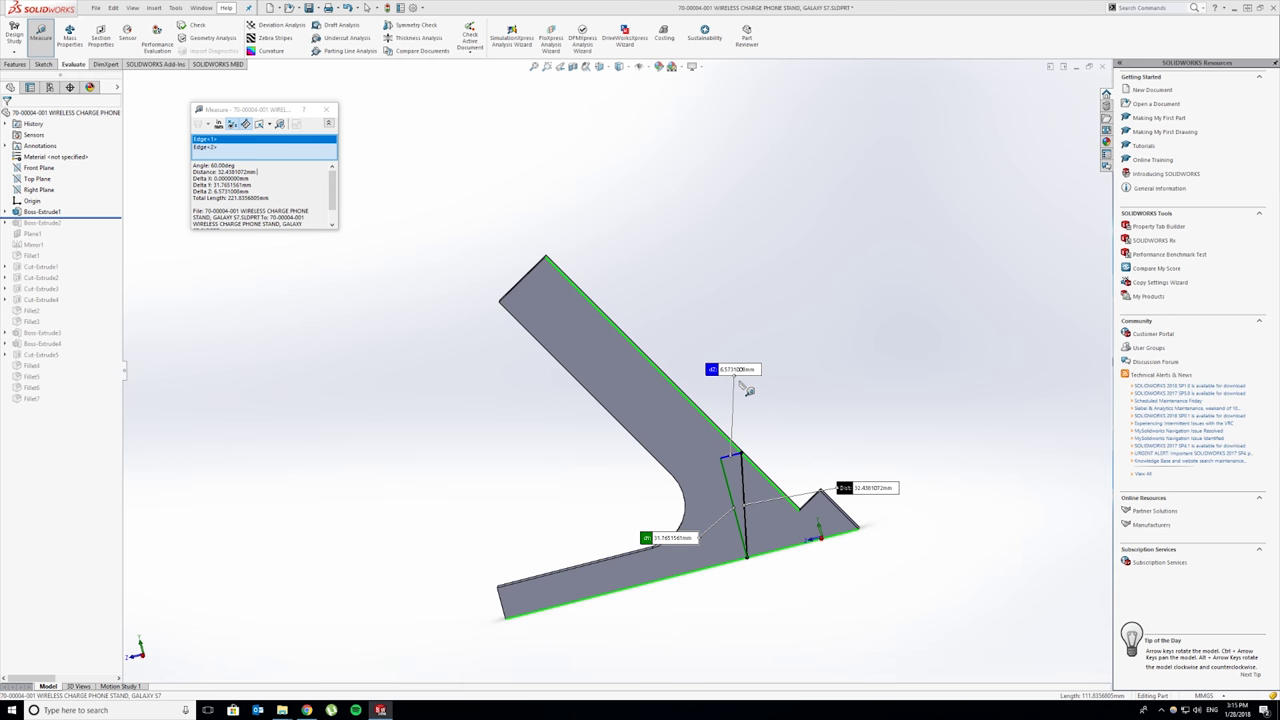
{"action": "key", "text": "alt+Right"}
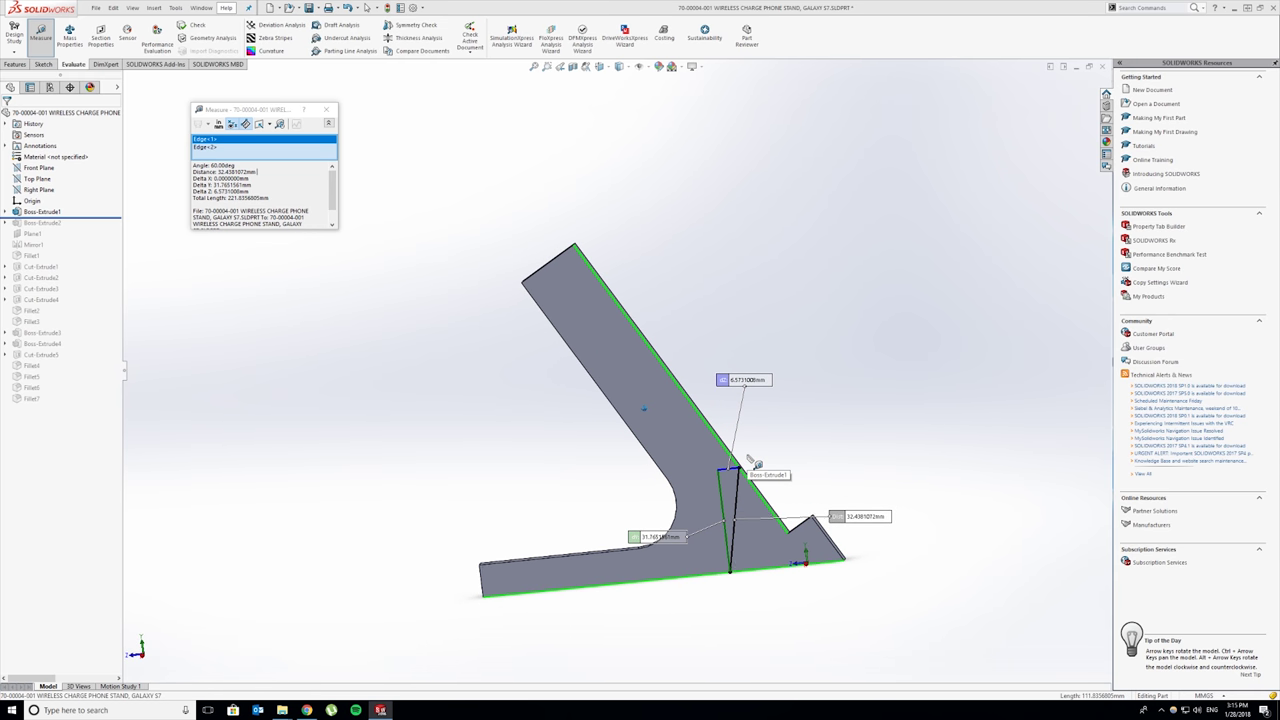
{"action": "key", "text": "alt+Right"}
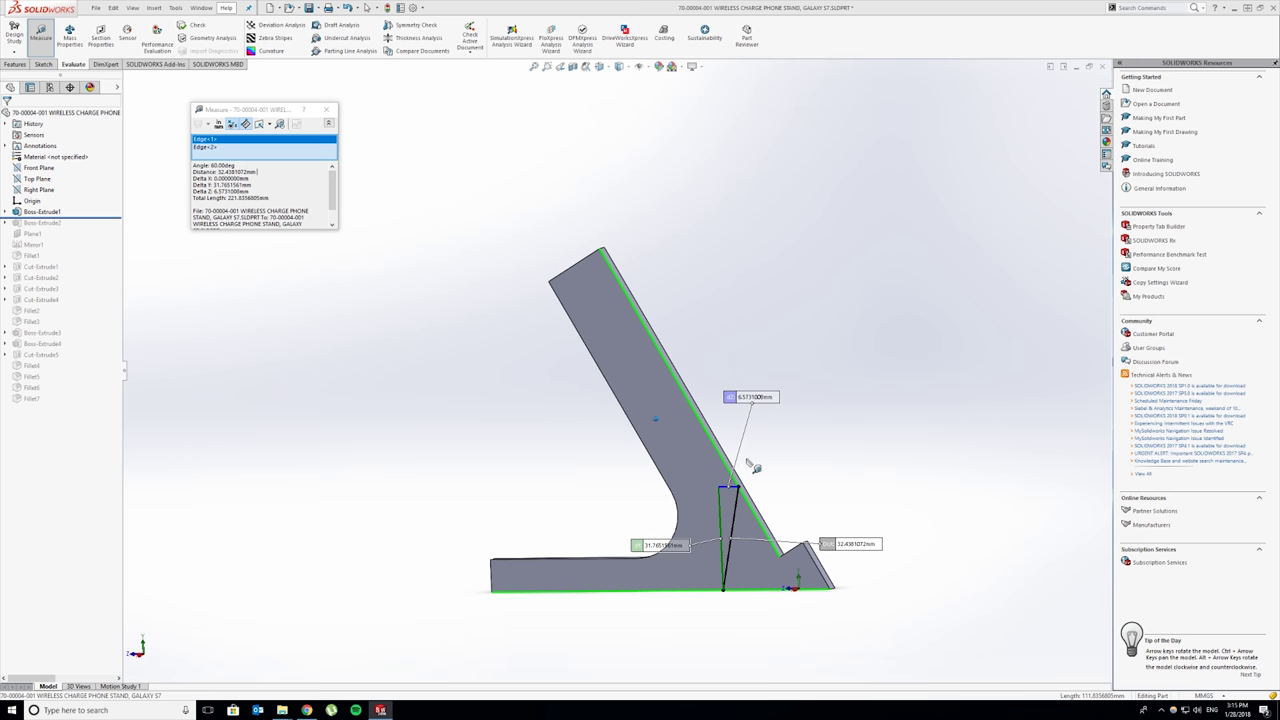
{"action": "key", "text": "Left"}
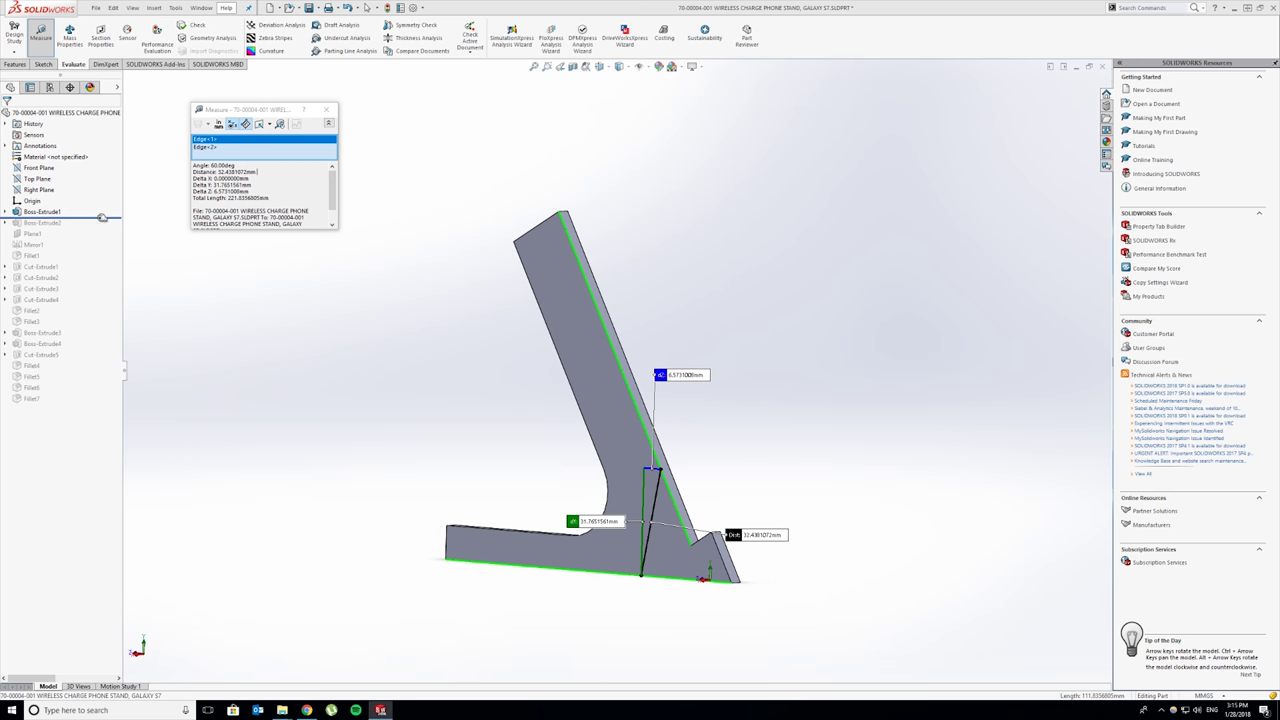
- Roll the model history forward to include Boss-Extrude2, Plane1 and Mirror1
{"action": "left_click_drag", "start_coordinate": [102, 217], "coordinate": [102, 228]}
{"action": "middle_click_drag", "start_coordinate": [745, 443], "coordinate": [634, 490]}
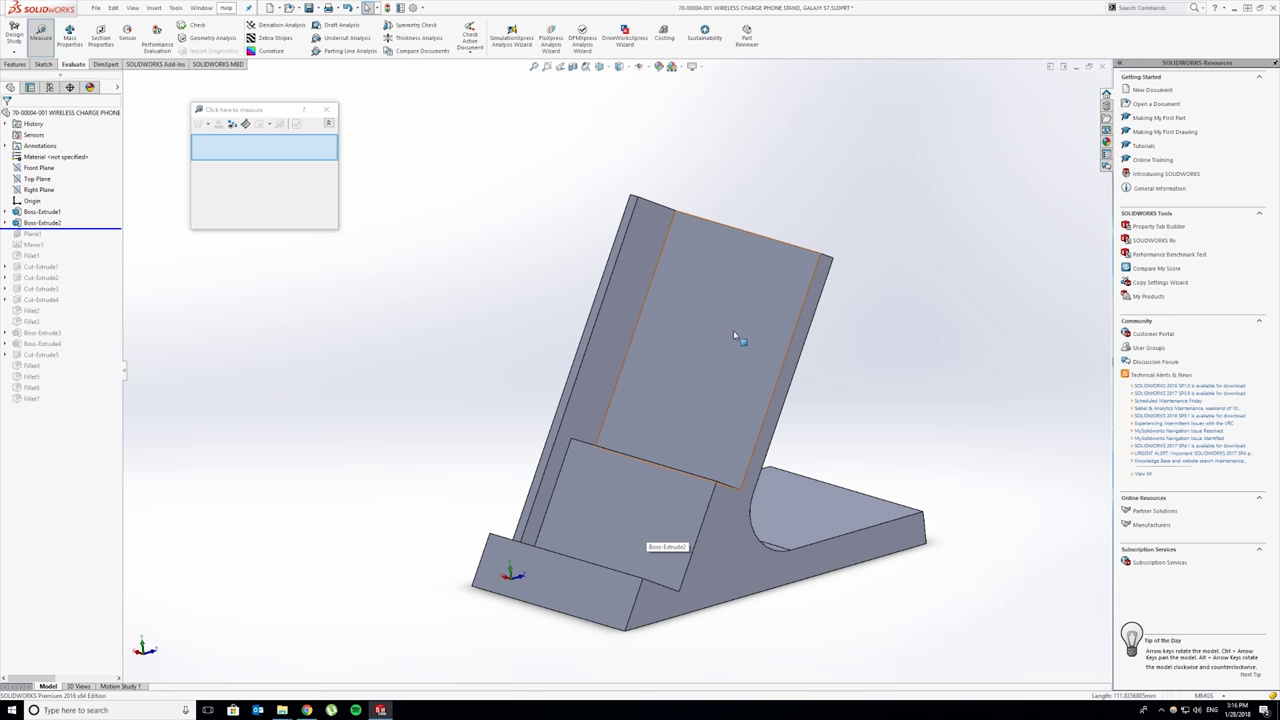
{"action": "left_click_drag", "start_coordinate": [79, 229], "coordinate": [74, 250]}
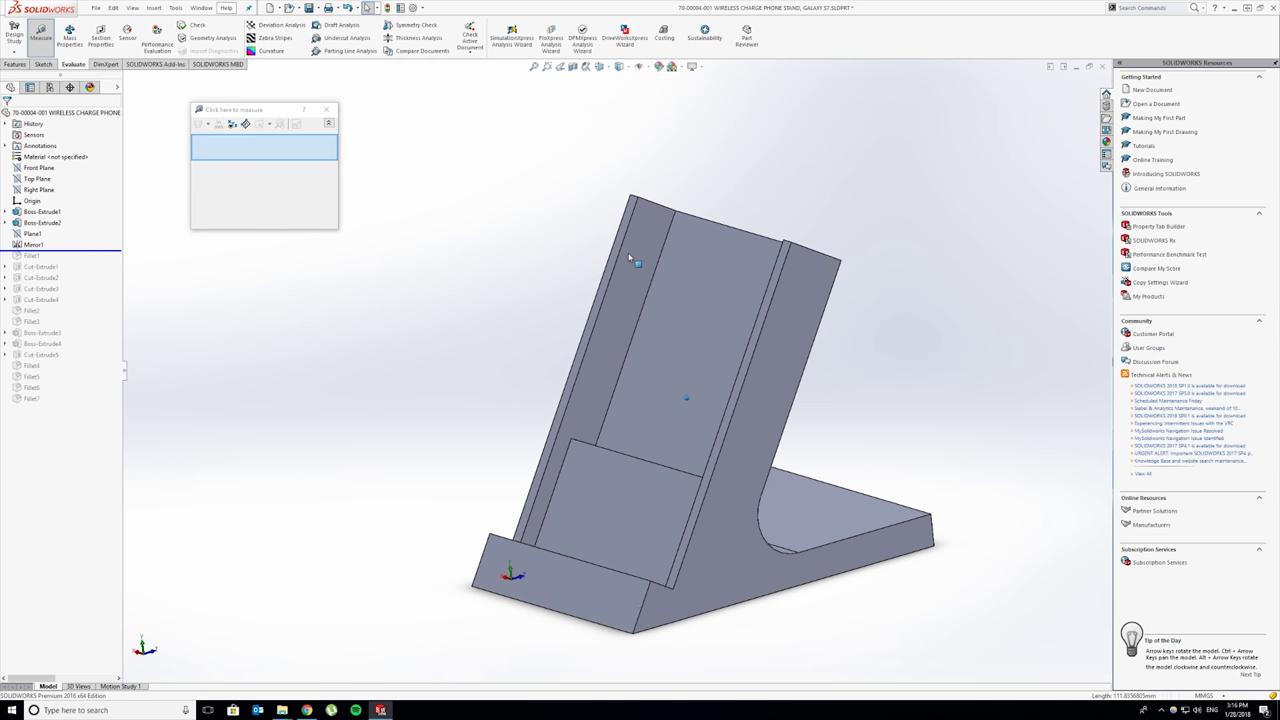
- Examine the stand with both mirrored side walls from the front, the sides and the rear
{"action": "middle_click_drag", "start_coordinate": [687, 272], "coordinate": [933, 336]}
{"action": "key", "text": "Right"}
{"action": "key", "text": "Right"}
{"action": "key", "text": "Right"}
{"action": "key", "text": "Right"}
{"action": "key", "text": "Right"}
{"action": "key", "text": "Right"}
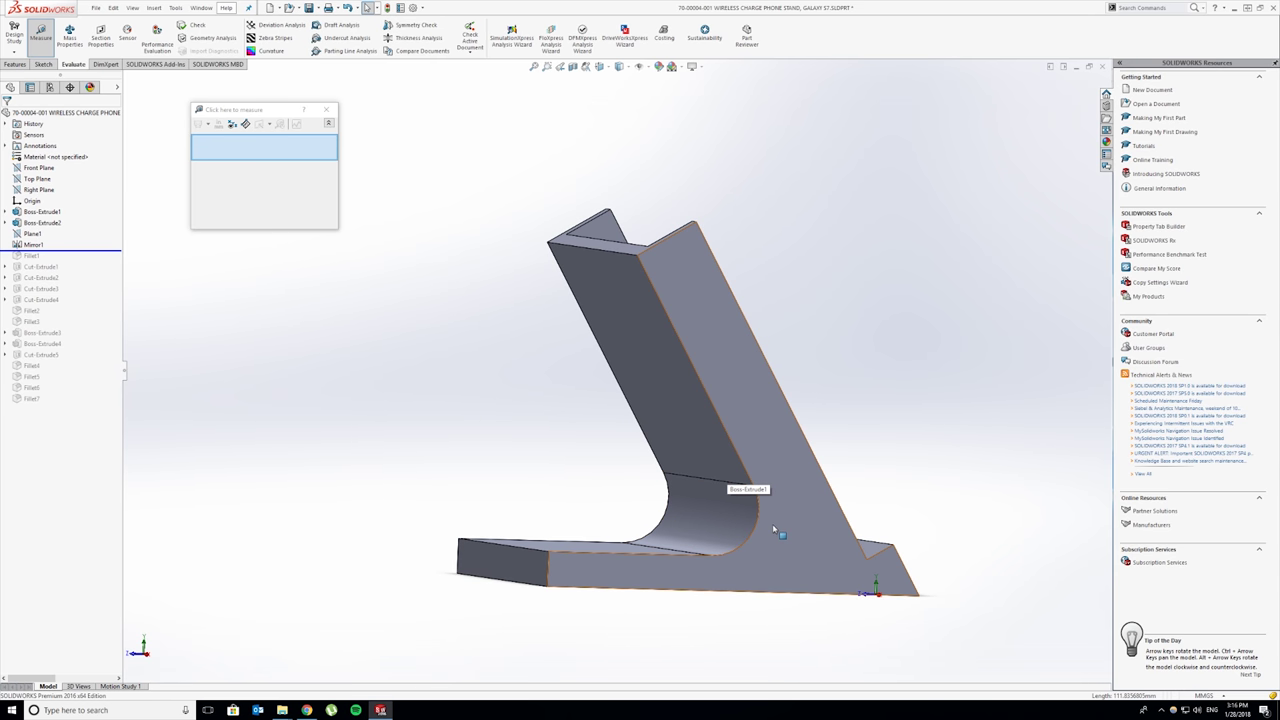
{"action": "middle_click_drag", "start_coordinate": [773, 529], "coordinate": [731, 519]}
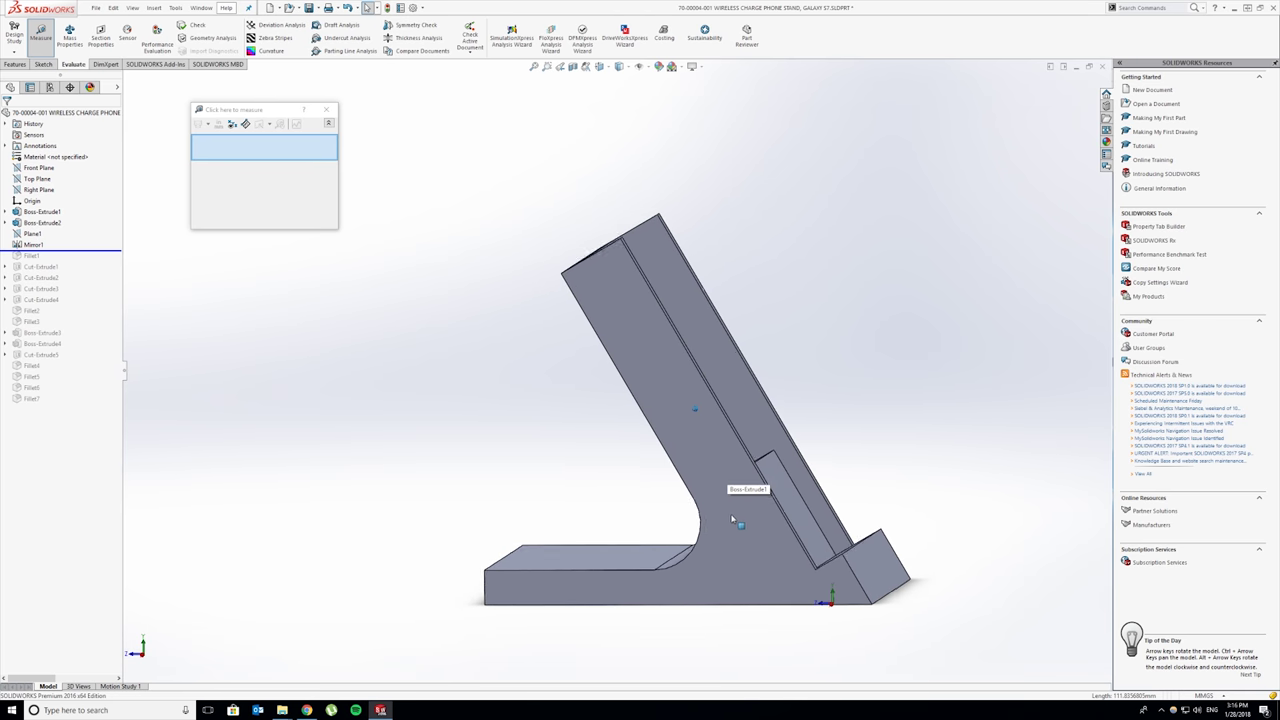
{"action": "key", "text": "Left"}
{"action": "key", "text": "Left"}
{"action": "key", "text": "Left"}
{"action": "key", "text": "Left"}
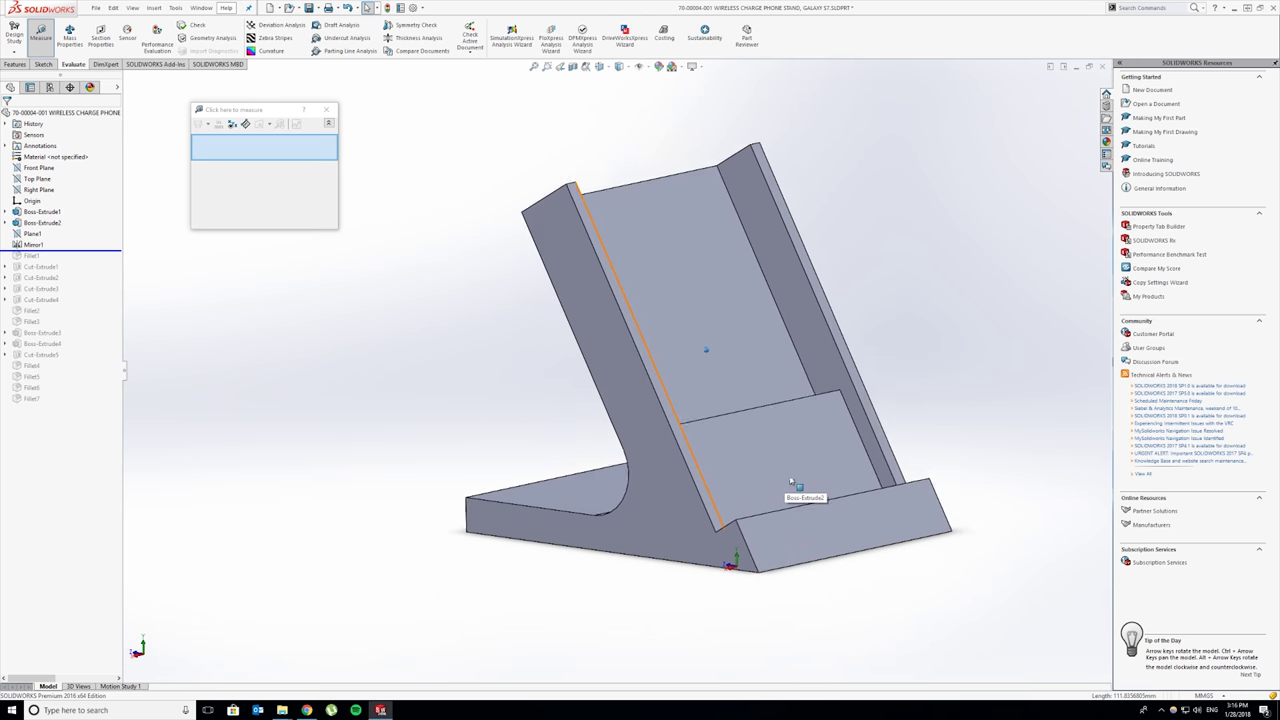
{"action": "key", "text": "Left"}
{"action": "key", "text": "Left"}
{"action": "key", "text": "Left"}
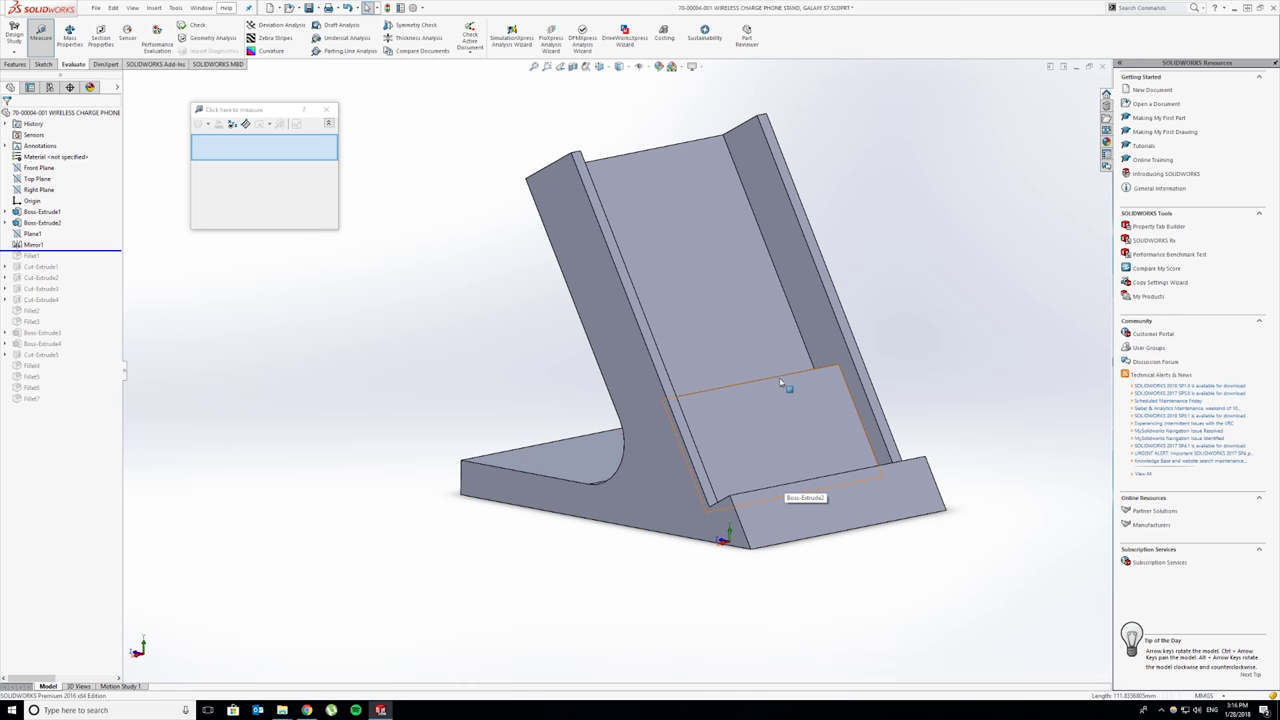
{"action": "key", "text": "Left"}
{"action": "key", "text": "Left"}
{"action": "key", "text": "Left"}
{"action": "key", "text": "Left"}
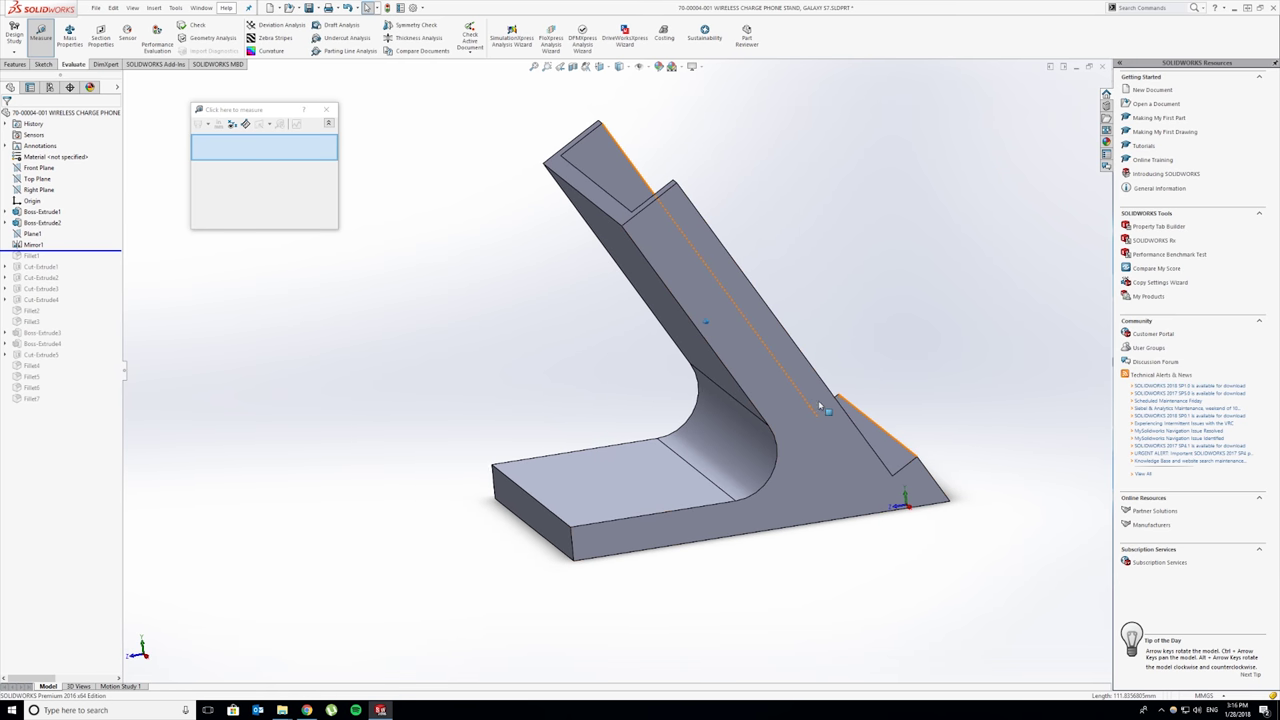
{"action": "key", "text": "Left"}
{"action": "key", "text": "Left"}
{"action": "key", "text": "Left"}
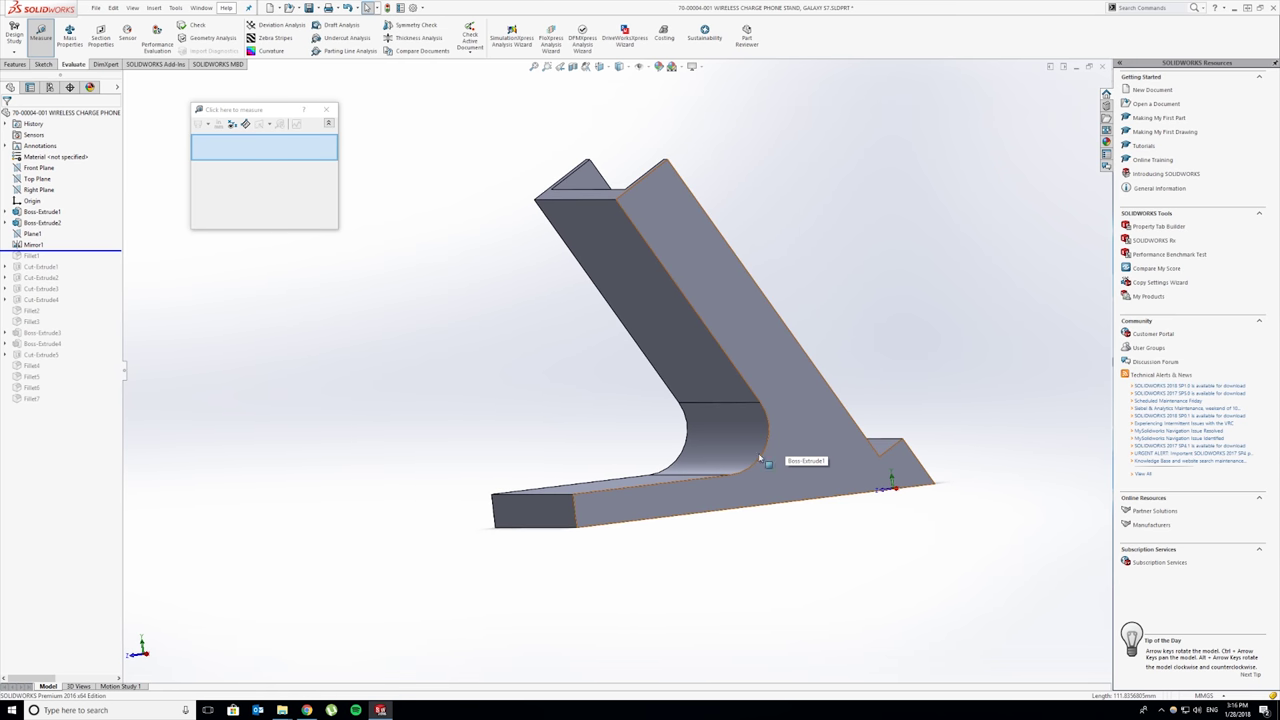
{"action": "key", "text": "Left"}
{"action": "key", "text": "Left"}
{"action": "key", "text": "Left"}
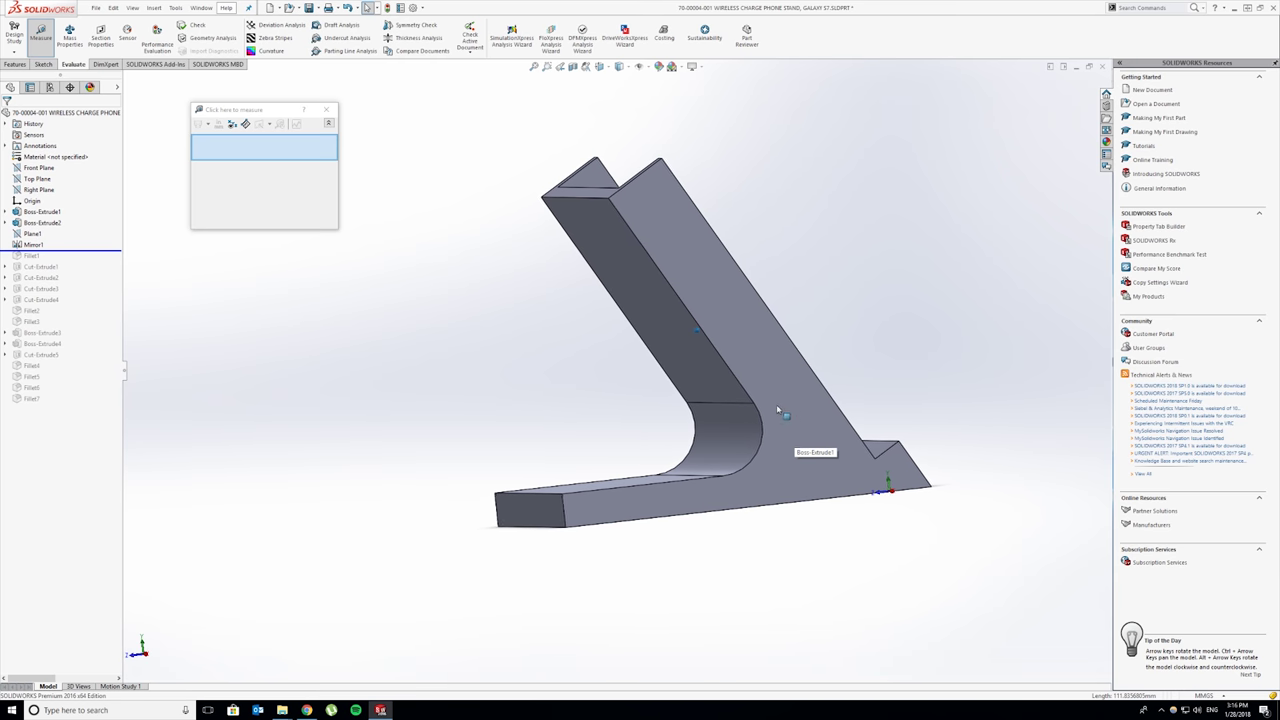
{"action": "key", "text": "Left"}
{"action": "key", "text": "Left"}
{"action": "key", "text": "Left"}
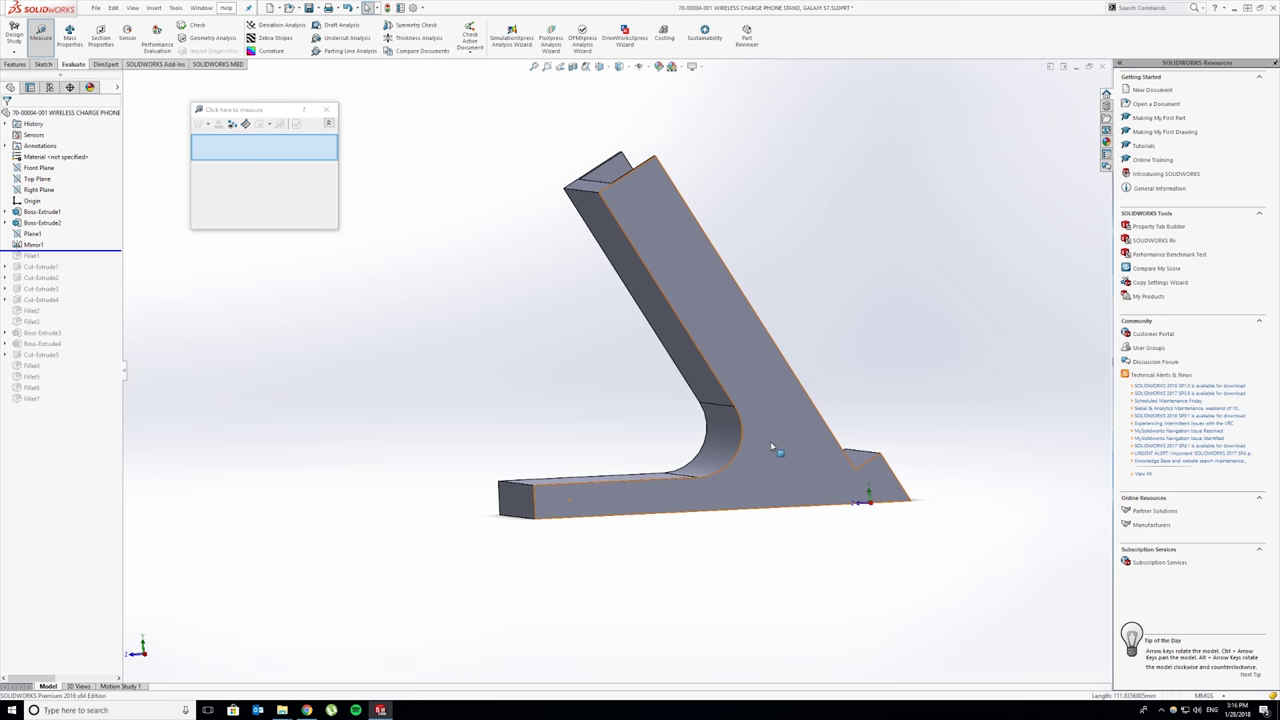
{"action": "key", "text": "Left"}
{"action": "key", "text": "Left"}
{"action": "key", "text": "Left"}
{"action": "key", "text": "Left"}
- Roll the model history forward to include Fillet1 and Cut-Extrude1
{"action": "left_click_drag", "start_coordinate": [109, 251], "coordinate": [104, 261]}
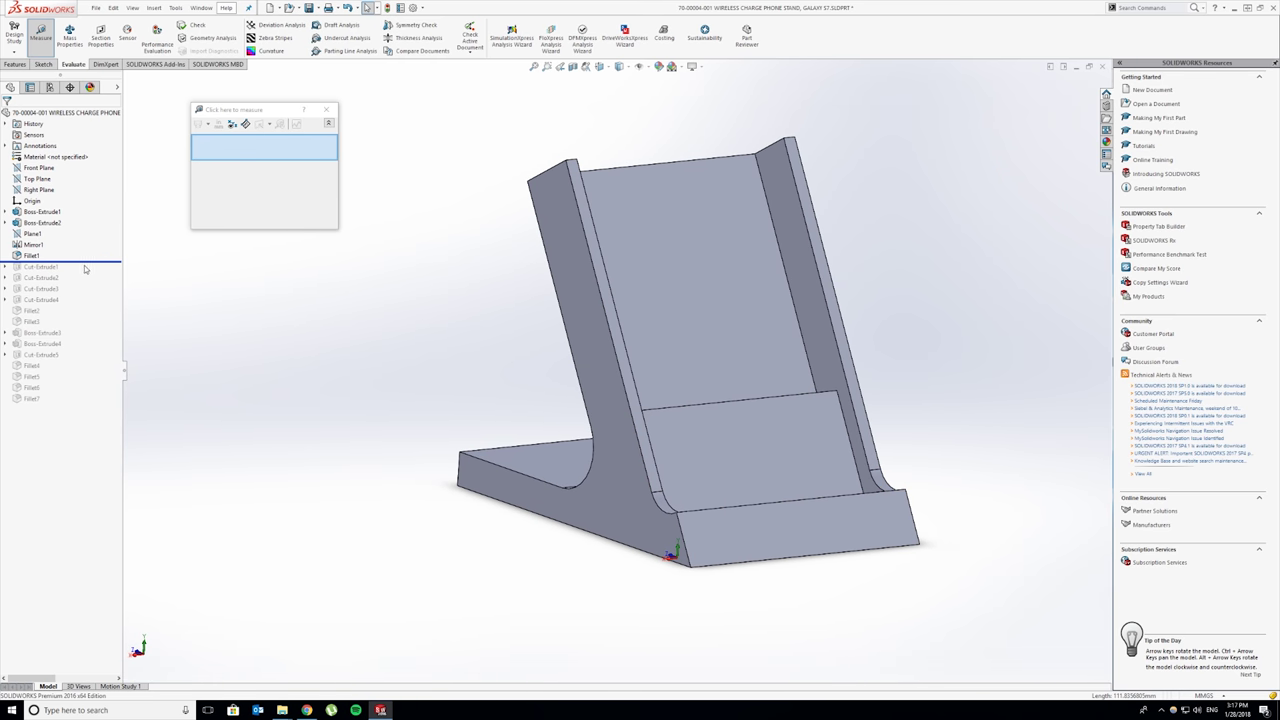
{"action": "left_click_drag", "start_coordinate": [94, 261], "coordinate": [91, 273]}
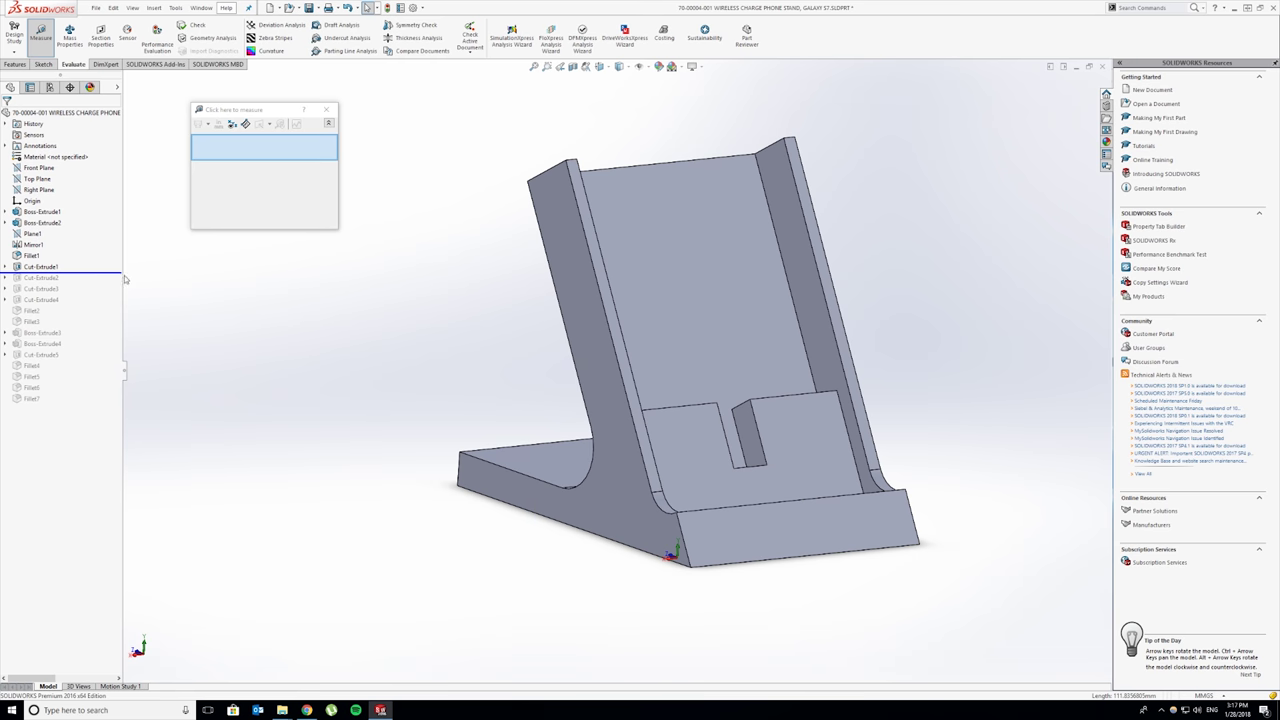
{"action": "scroll", "coordinate": [753, 446], "scroll_direction": "down", "scroll_amount": 3}
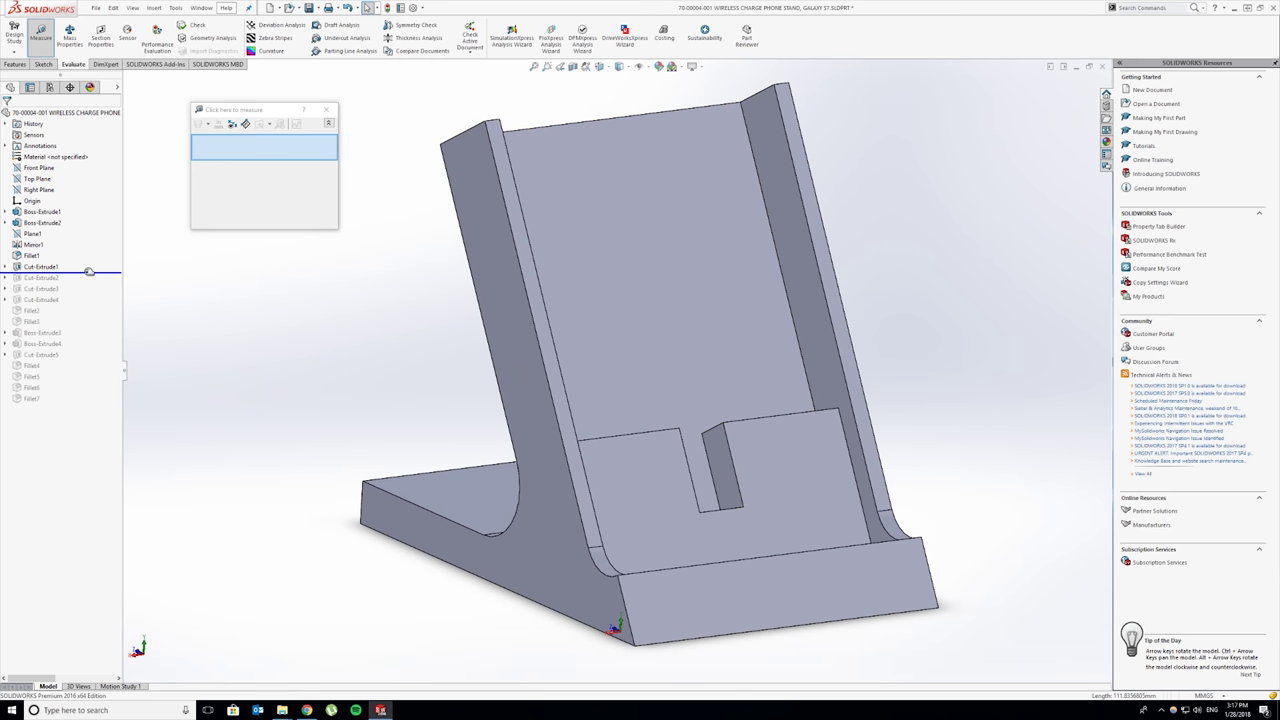
- Set the 20 mm dimension of the rectangular cut in the lower pad to 22 mm
{"action": "left_click", "coordinate": [721, 452]}
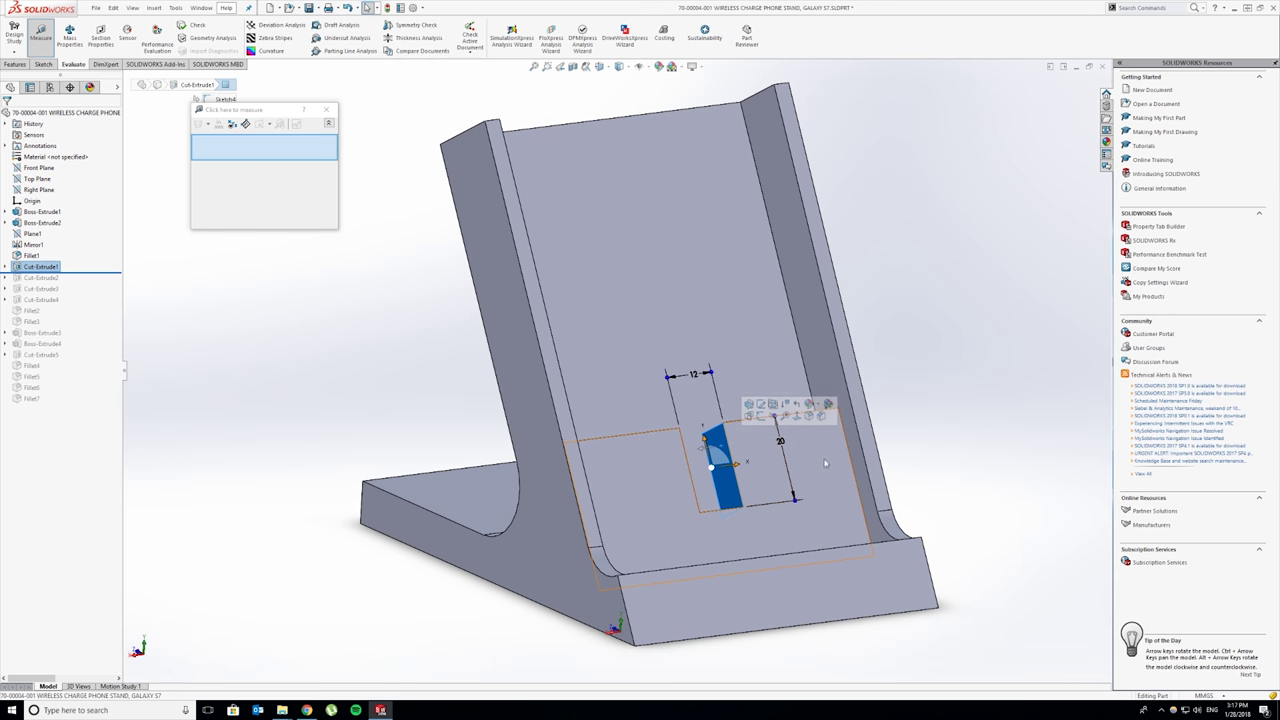
{"action": "left_click", "coordinate": [780, 441]}
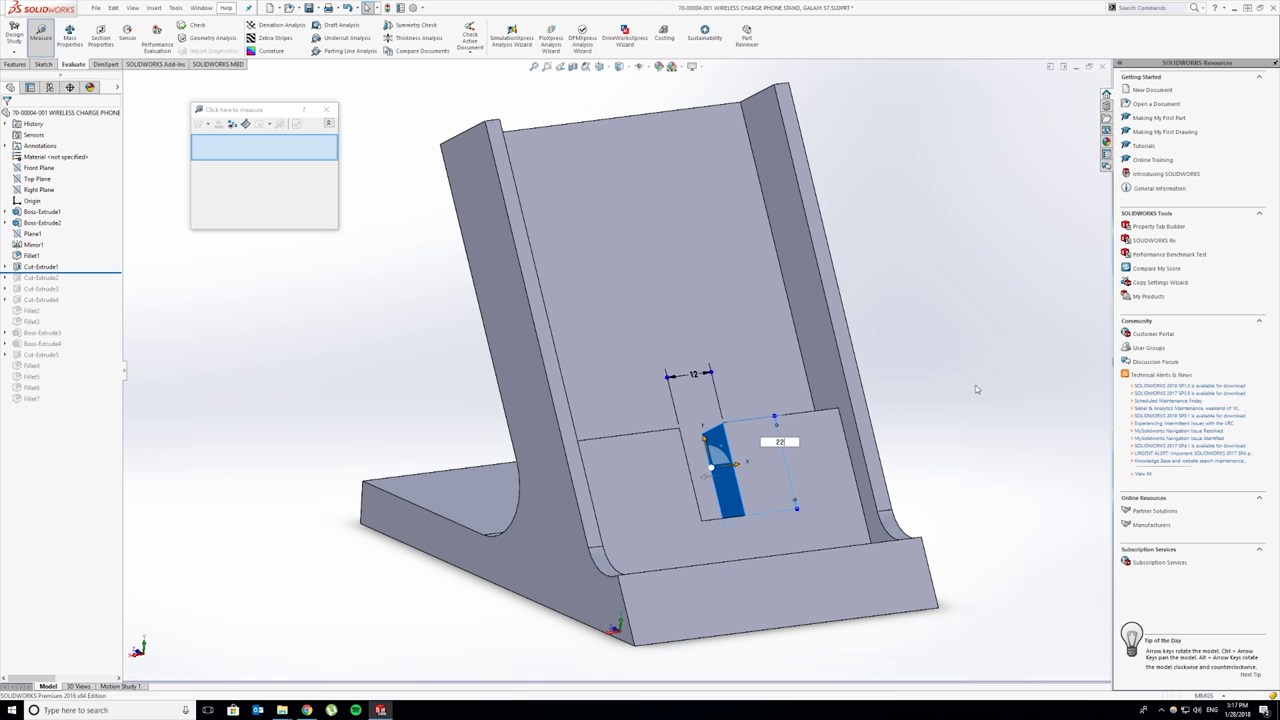
{"action": "key", "text": "Return"}
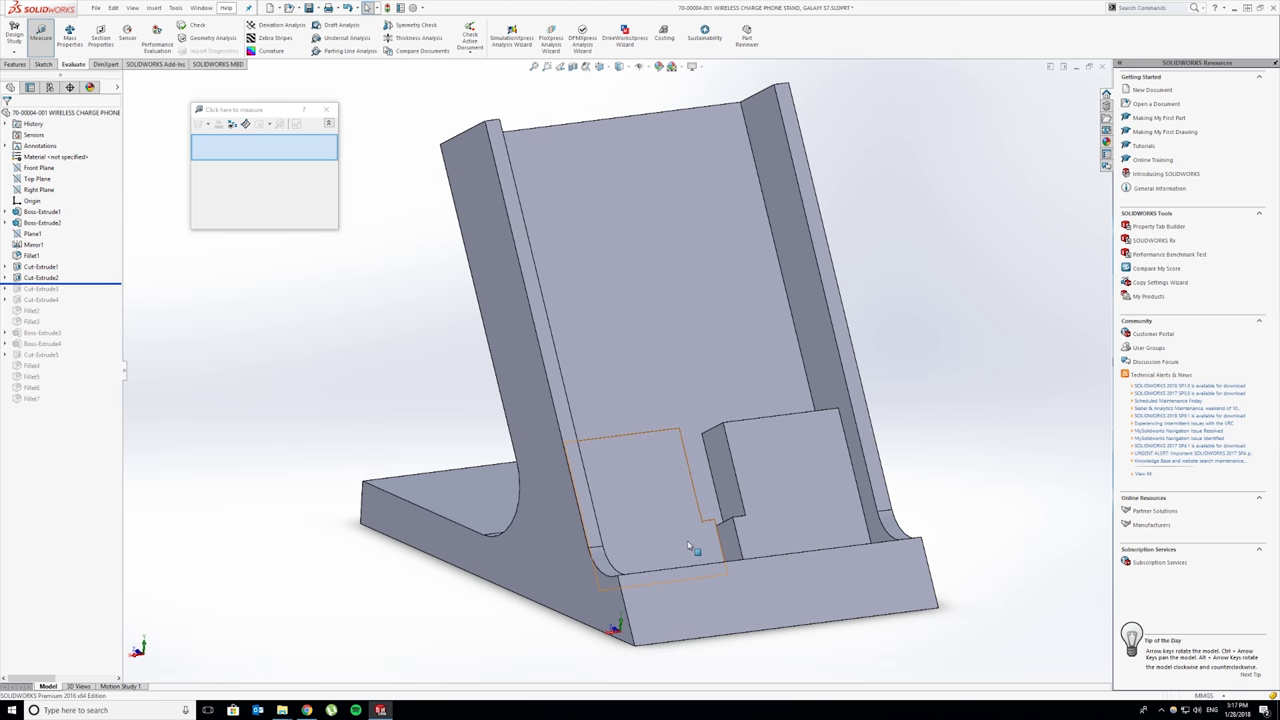
- Roll the model history forward through the cuts up to and including Cut-Extrude4
{"action": "middle_click_drag", "start_coordinate": [764, 576], "coordinate": [671, 556]}
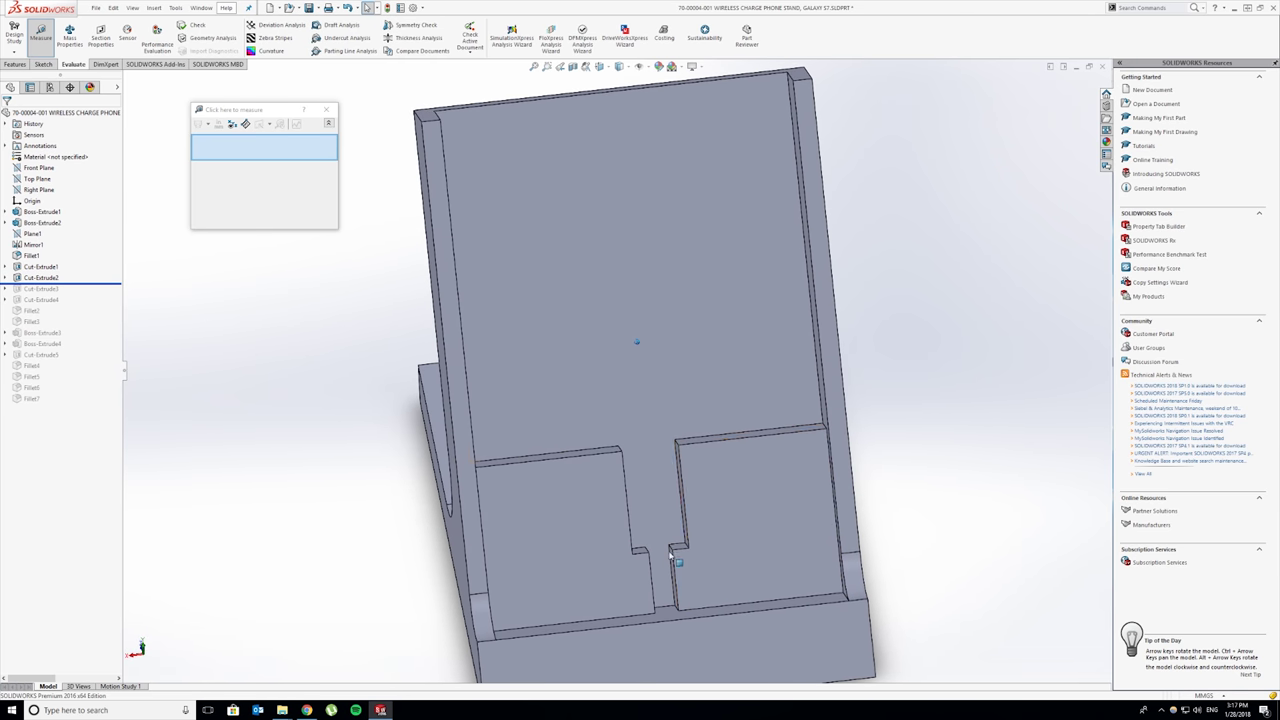
{"action": "left_click_drag", "start_coordinate": [76, 285], "coordinate": [82, 294]}
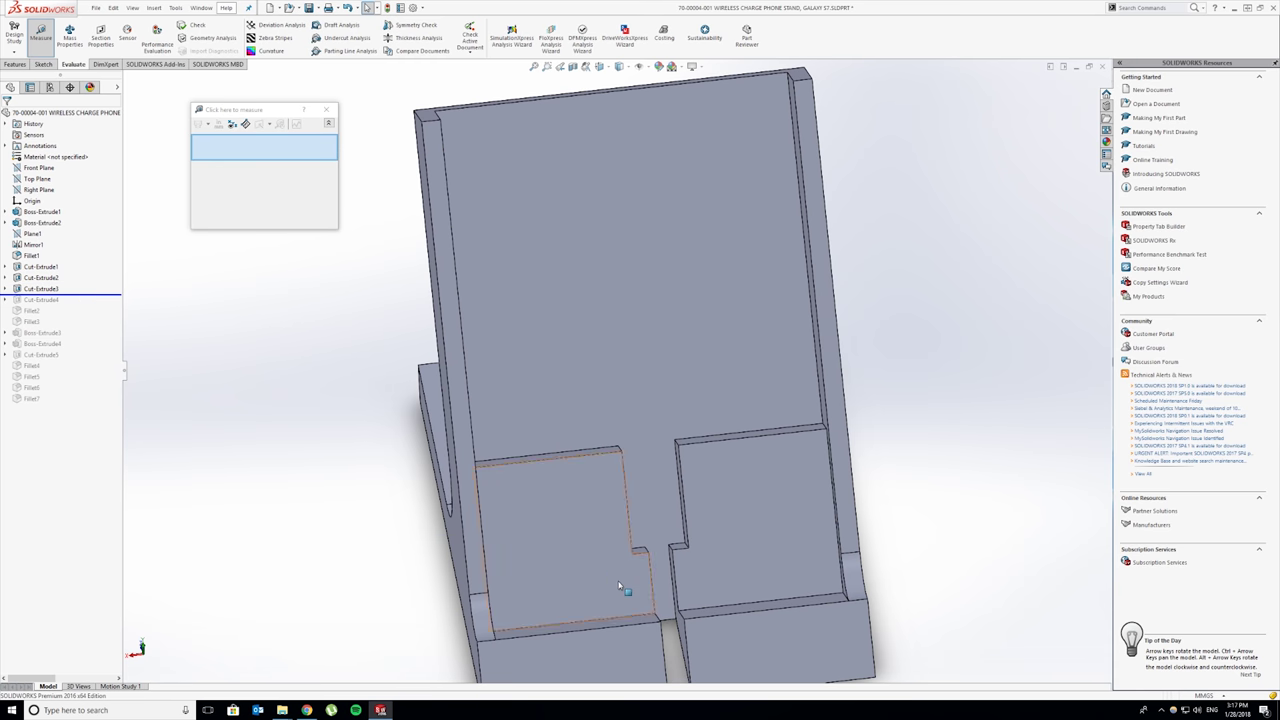
{"action": "middle_click_drag", "start_coordinate": [680, 636], "coordinate": [622, 550]}
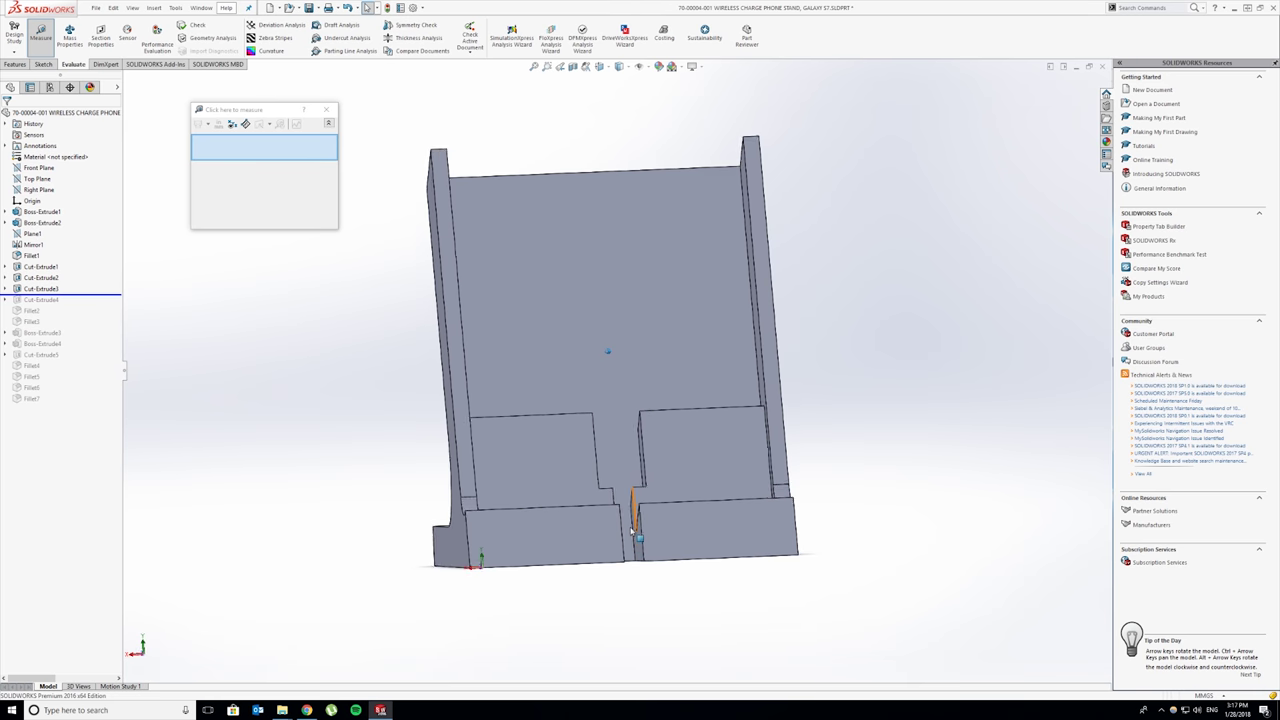
{"action": "left_click_drag", "start_coordinate": [70, 295], "coordinate": [70, 306]}
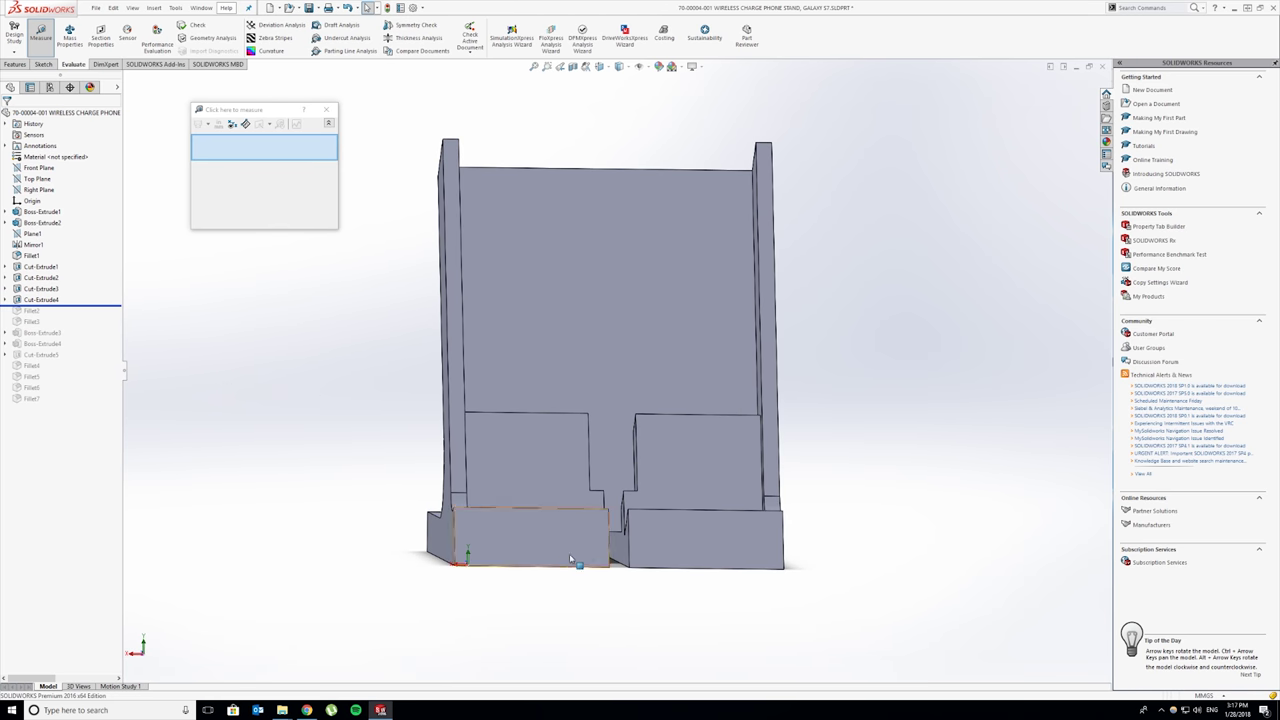
- Examine the channel cut along the underside of the base and the stand's side profile
{"action": "middle_click_drag", "start_coordinate": [626, 556], "coordinate": [605, 496]}
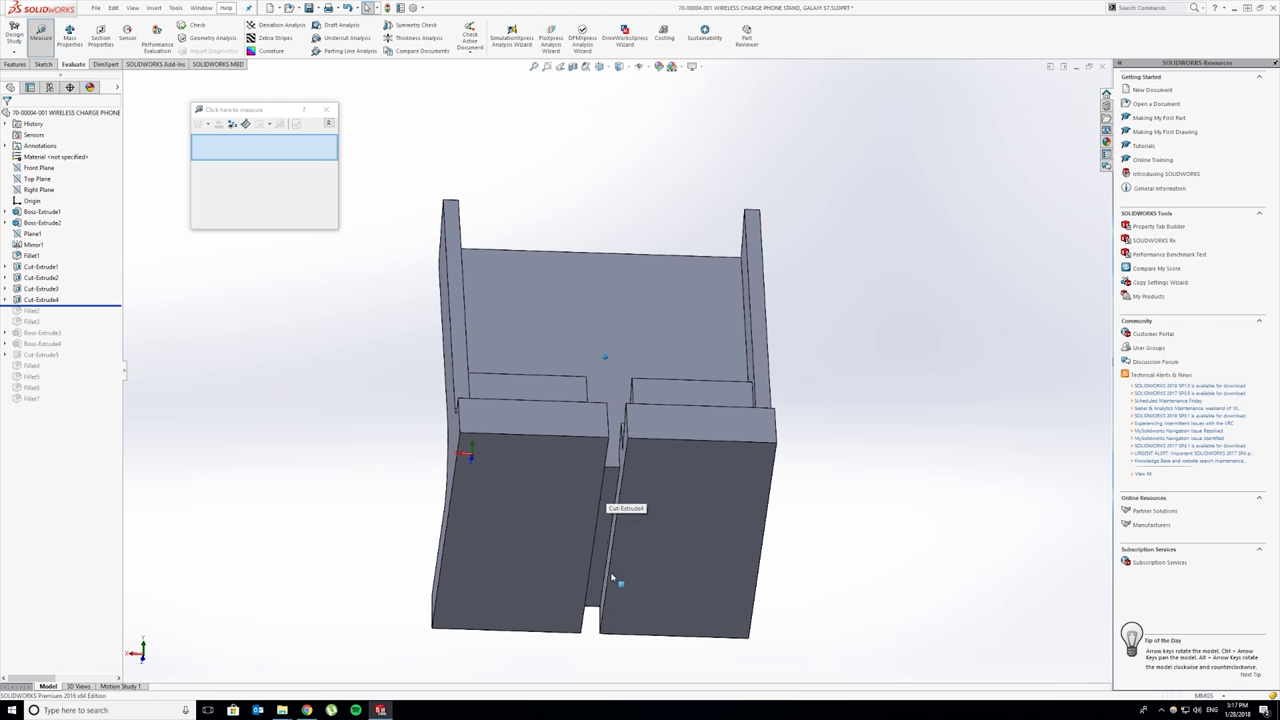
{"action": "middle_click_drag", "start_coordinate": [613, 578], "coordinate": [541, 604]}
{"action": "key", "text": "Left"}
{"action": "key", "text": "Left"}
{"action": "key", "text": "Left"}
{"action": "key", "text": "Left"}
{"action": "key", "text": "Left"}
{"action": "key", "text": "Left"}
{"action": "key", "text": "Left"}
{"action": "key", "text": "Left"}
{"action": "key", "text": "Left"}
{"action": "key", "text": "Left"}
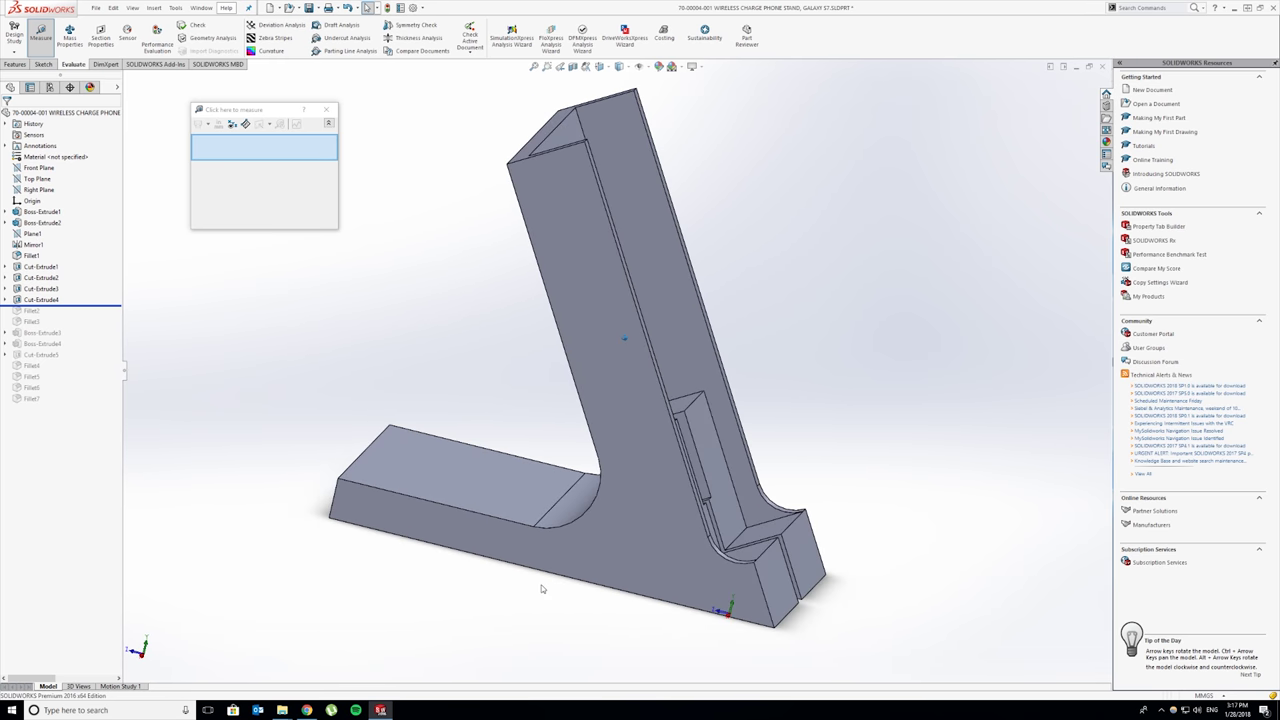
{"action": "middle_click_drag", "start_coordinate": [549, 550], "coordinate": [553, 547]}
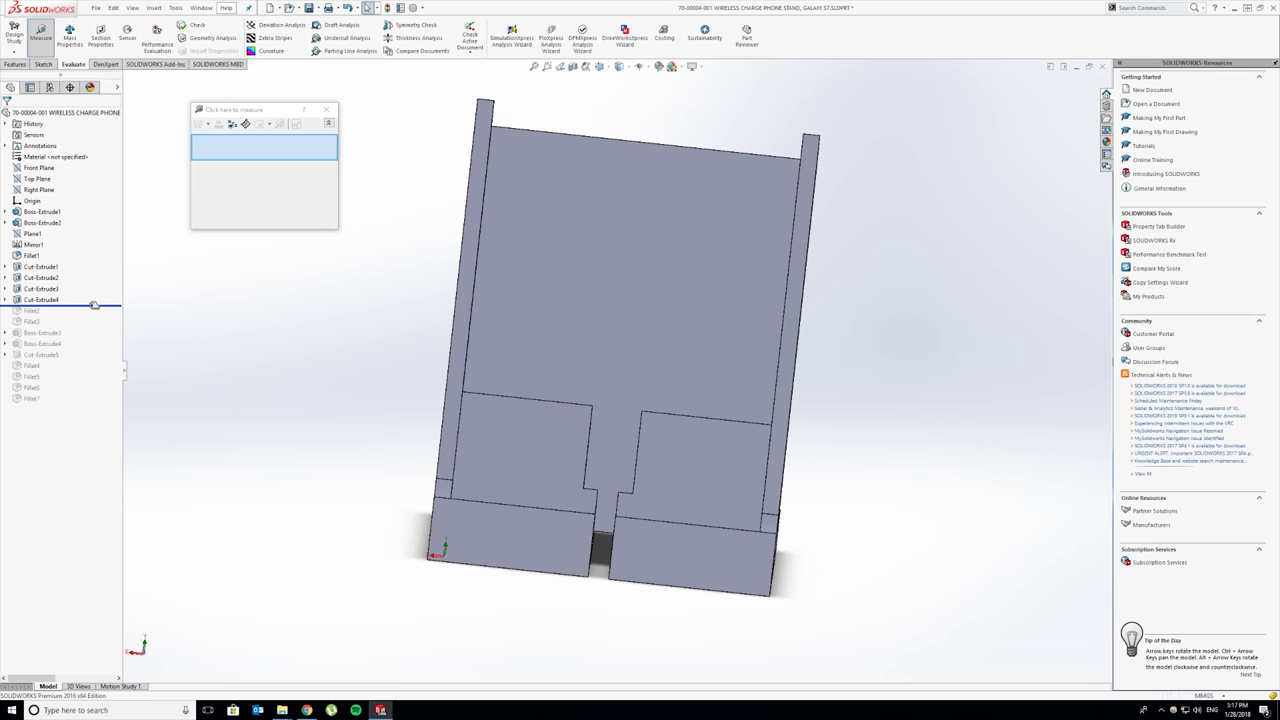
- Roll the model history forward to include Fillet2 and examine the rounded base channel from below and behind
{"action": "left_click_drag", "start_coordinate": [94, 305], "coordinate": [98, 317]}
{"action": "middle_click_drag", "start_coordinate": [360, 403], "coordinate": [607, 502]}
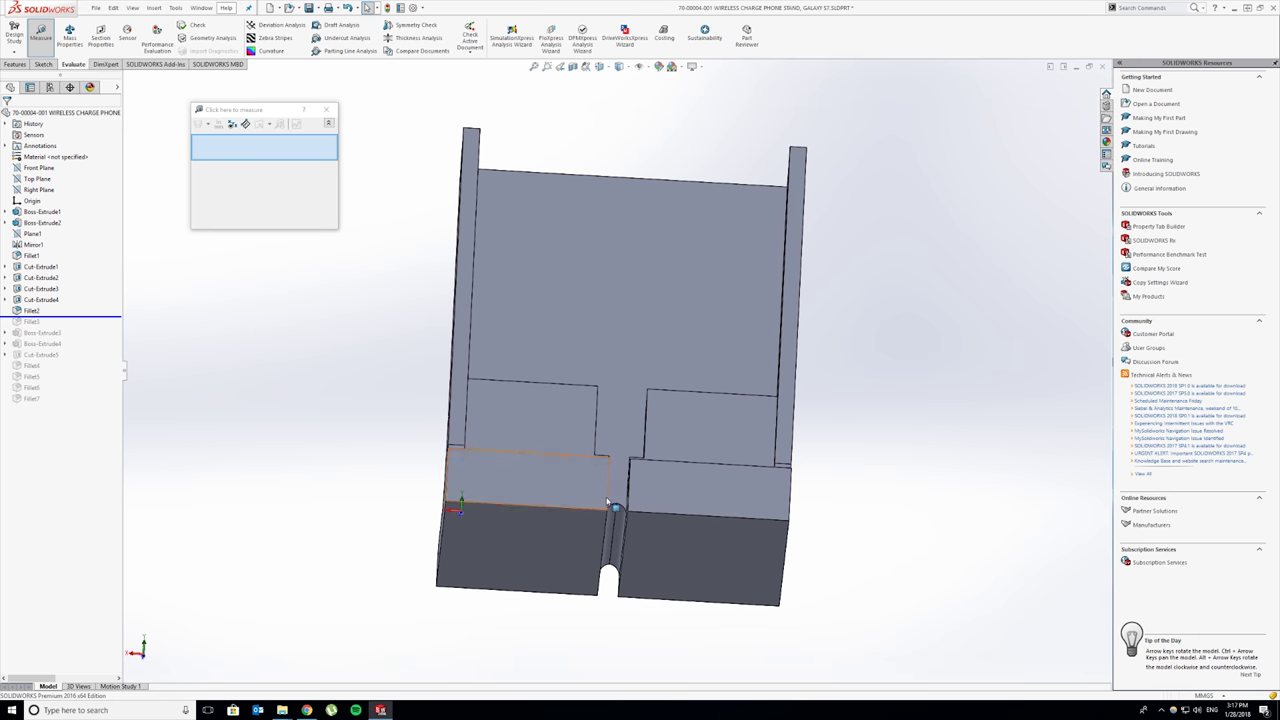
{"action": "key", "text": "Down"}
{"action": "key", "text": "Down"}
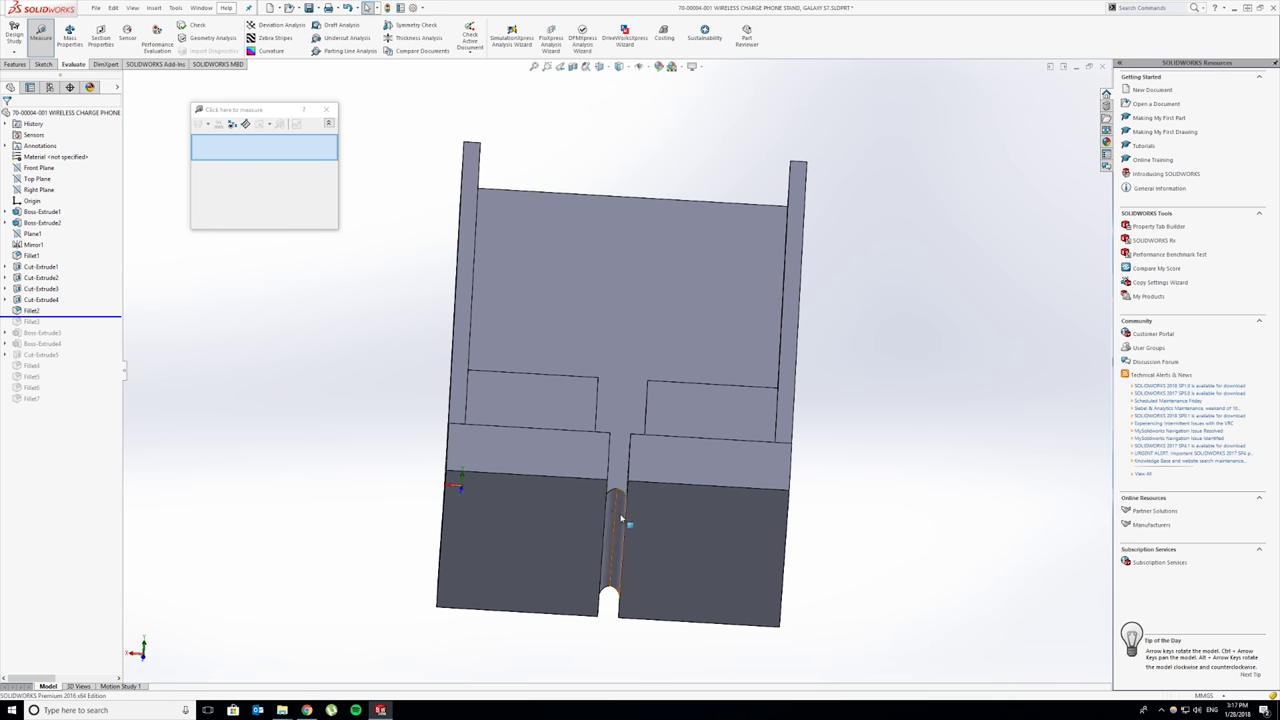
{"action": "middle_click_drag", "start_coordinate": [623, 534], "coordinate": [688, 533]}
{"action": "key", "text": "Right"}
{"action": "key", "text": "Right"}
{"action": "key", "text": "Right"}
{"action": "key", "text": "Right"}
{"action": "key", "text": "Right"}
{"action": "key", "text": "Right"}
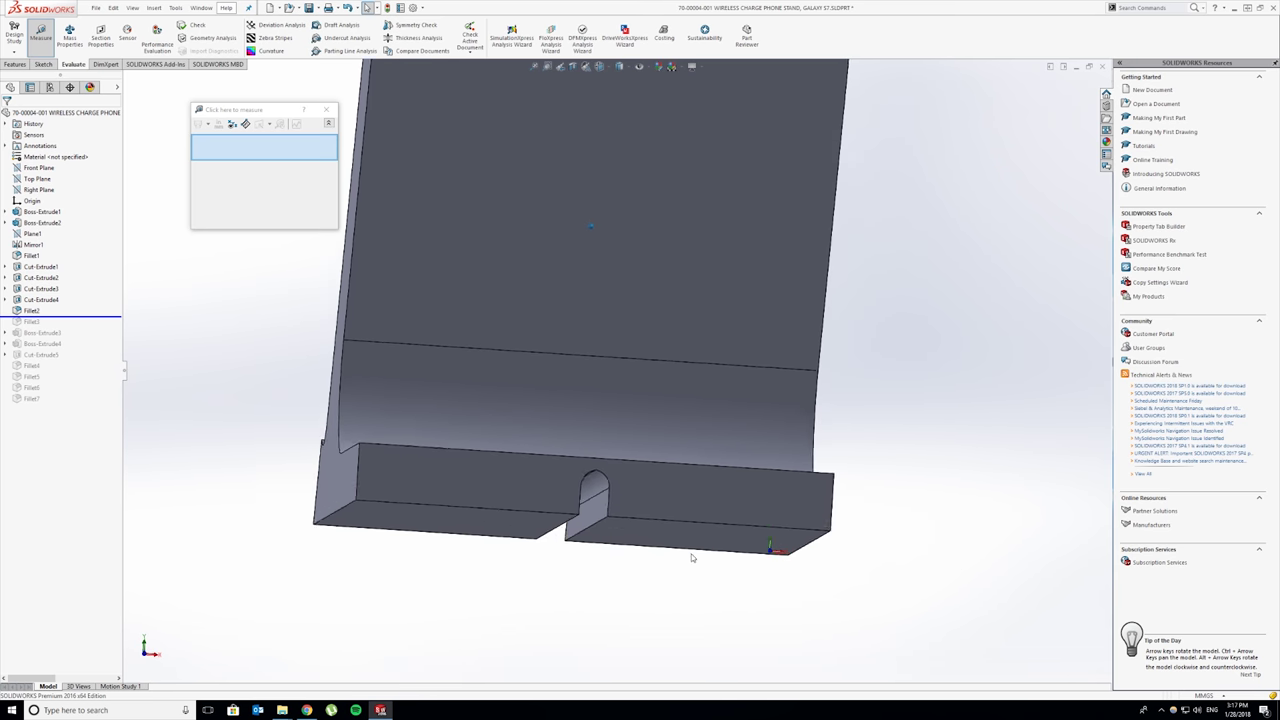
{"action": "mouse_move", "coordinate": [622, 515]}
{"action": "middle_mouse_down"}
{"action": "mouse_move", "coordinate": [646, 498]}
{"action": "mouse_move", "coordinate": [634, 503]}
{"action": "middle_mouse_up"}
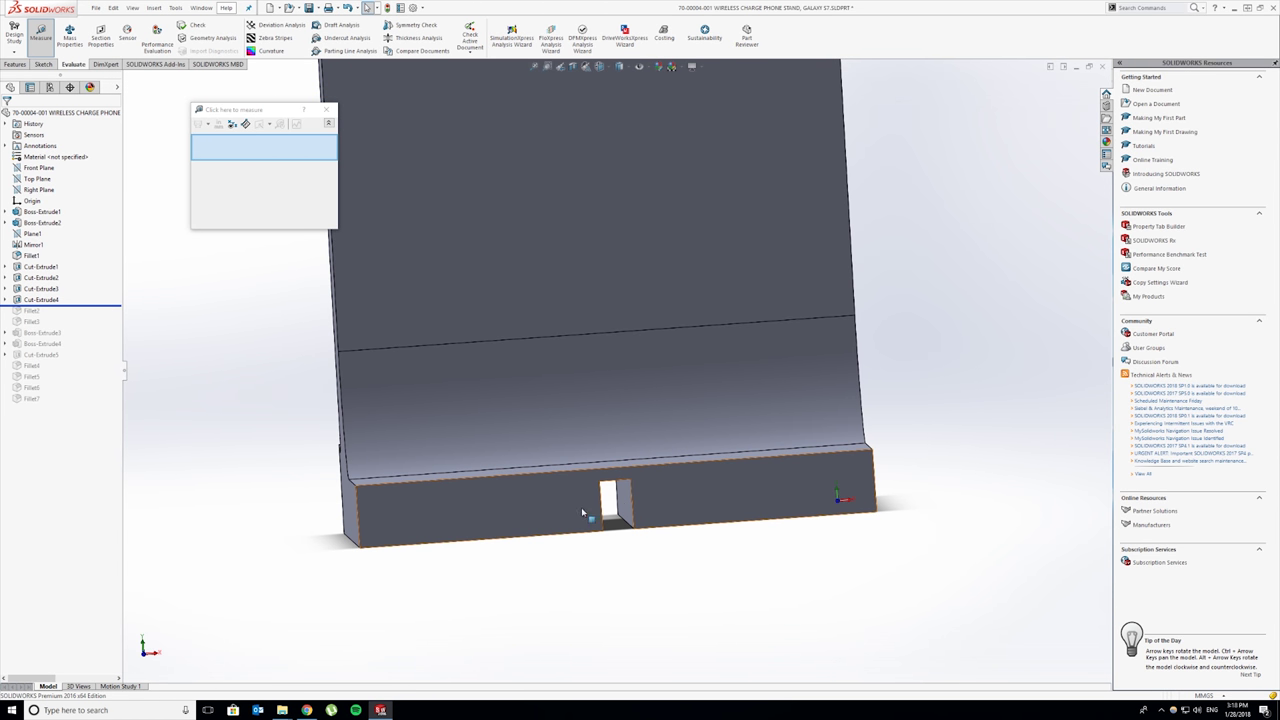
- Roll the model history forward from Cut-Extrude4 to include Fillet2 and Fillet3, inspecting the rounded channel at the front lip
{"action": "left_click_drag", "start_coordinate": [88, 305], "coordinate": [103, 315]}
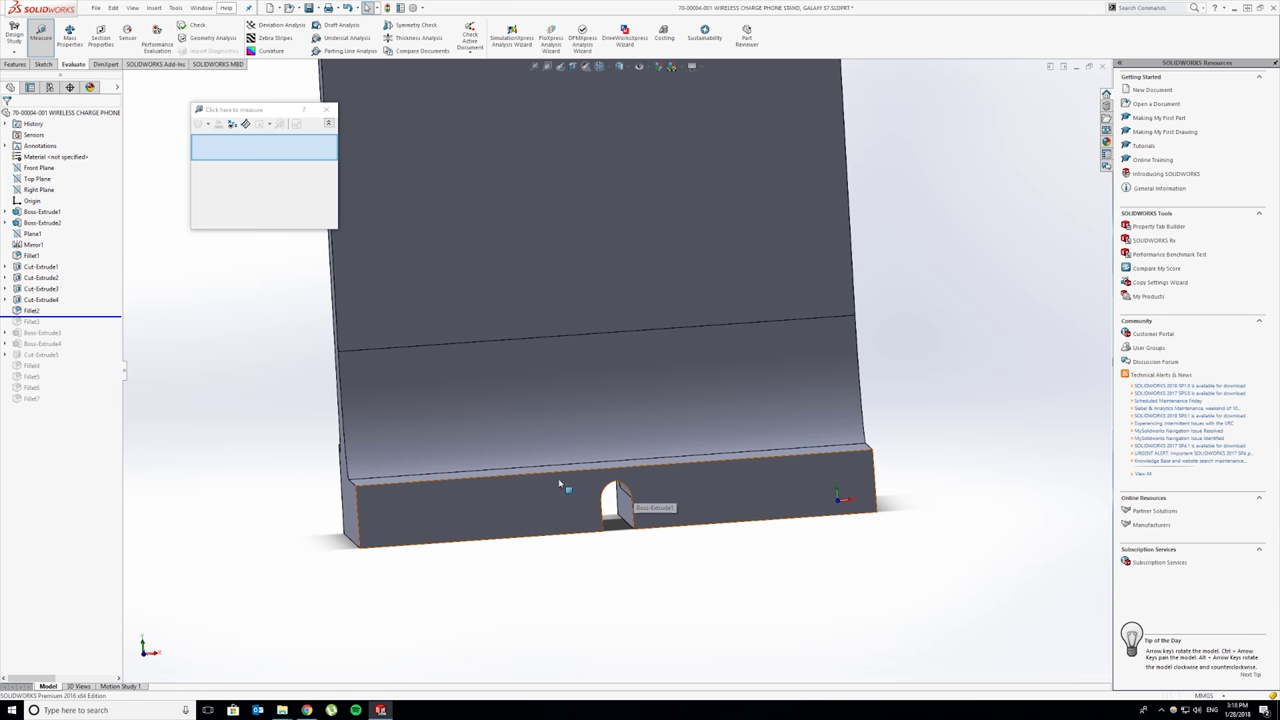
{"action": "left_click_drag", "start_coordinate": [106, 317], "coordinate": [111, 326]}
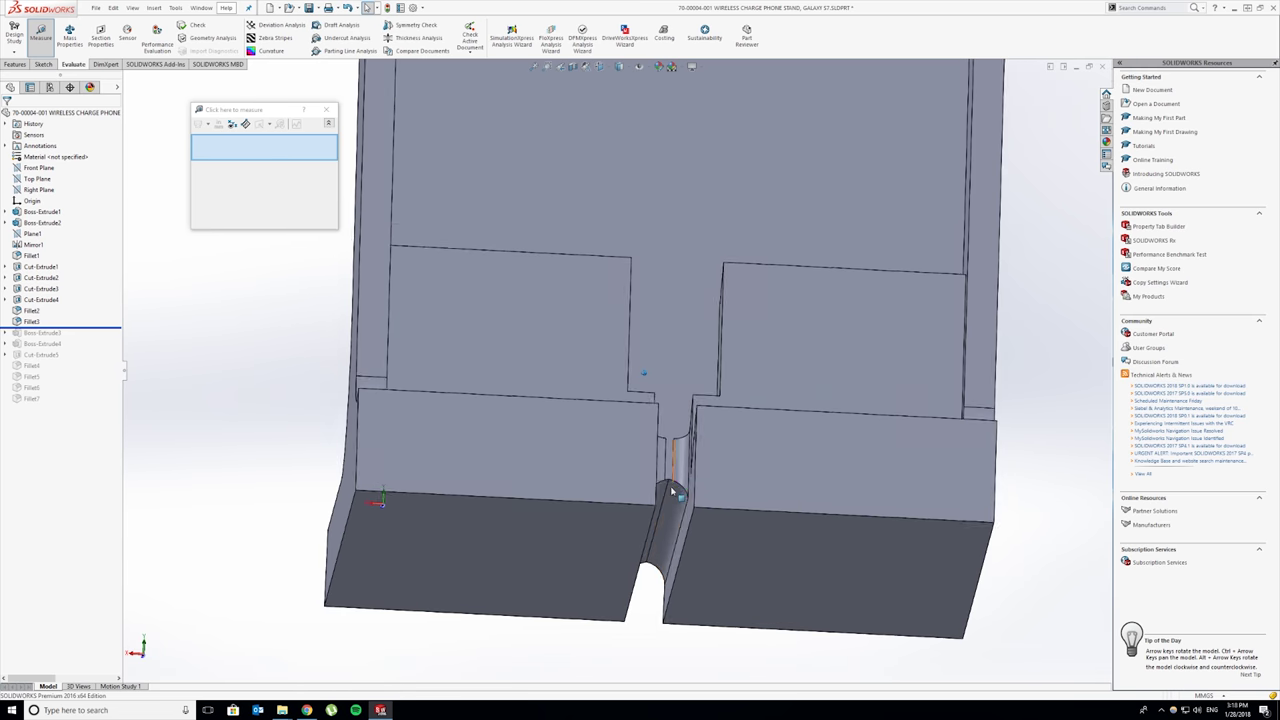
{"action": "middle_click_drag", "start_coordinate": [671, 491], "coordinate": [672, 570]}
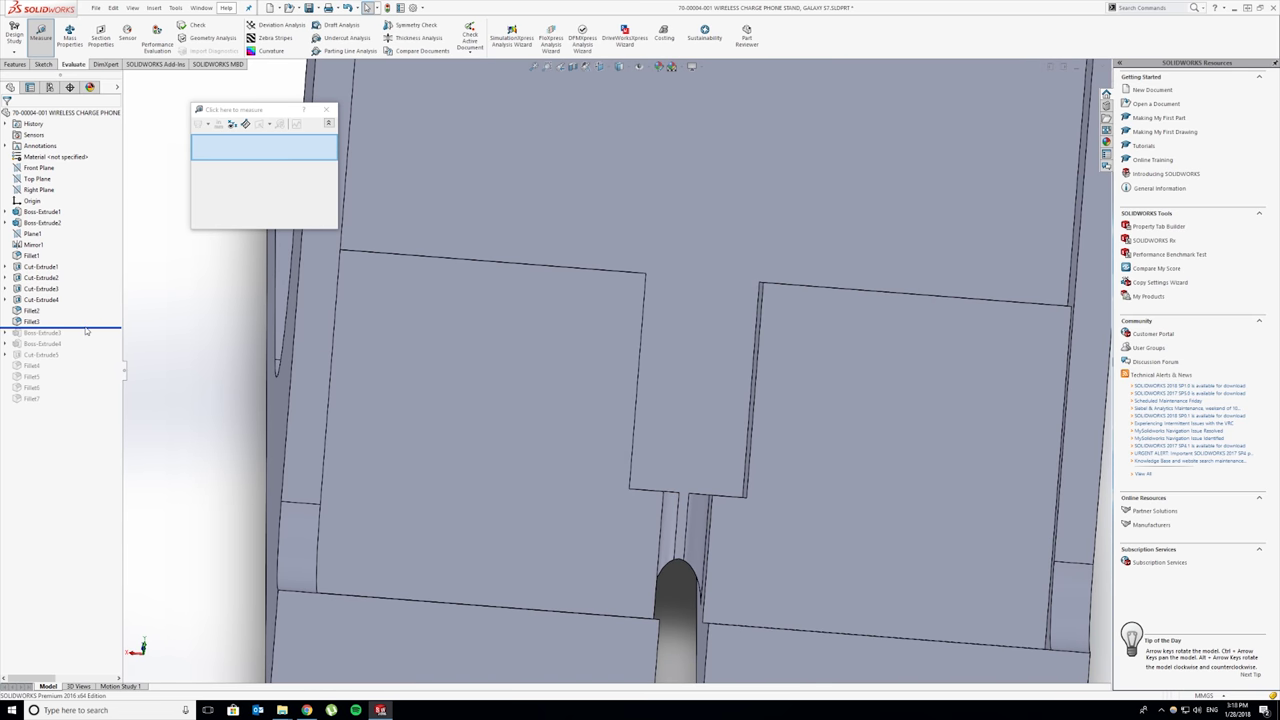
- Roll the model history forward to include Boss-Extrude3, Boss-Extrude4 and Cut-Extrude5
{"action": "left_click_drag", "start_coordinate": [87, 328], "coordinate": [90, 338]}
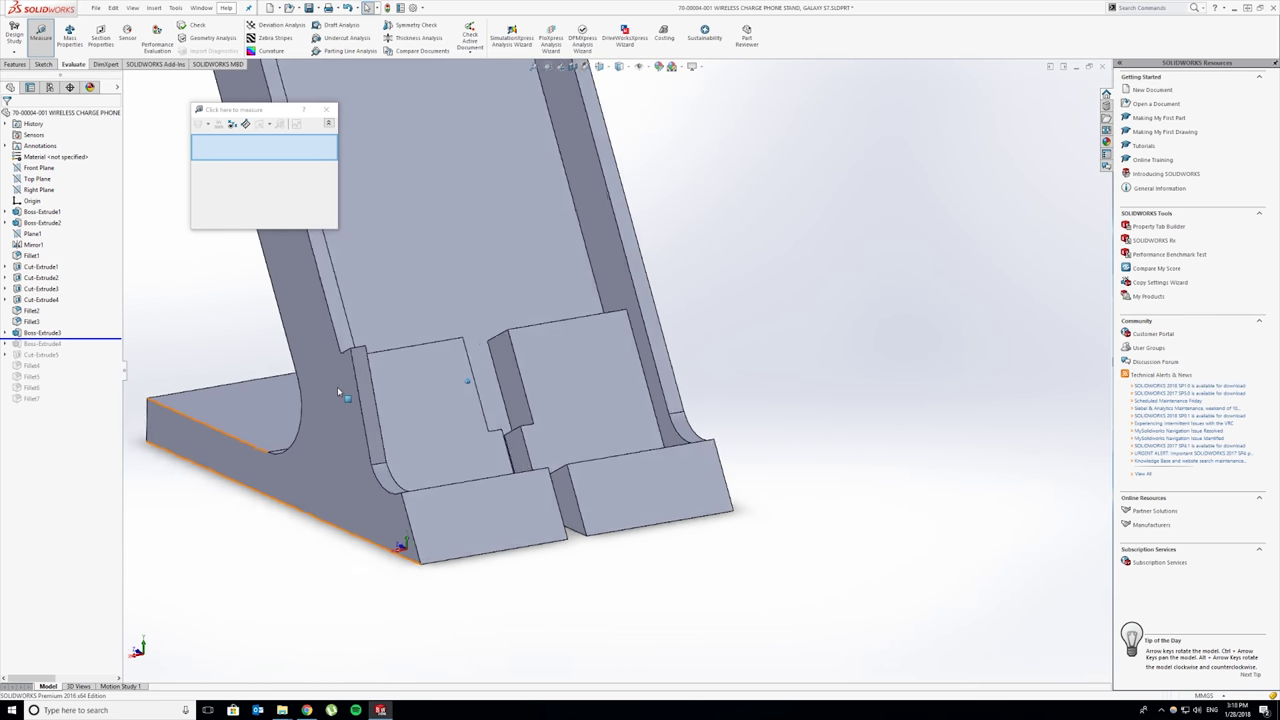
{"action": "middle_click_drag", "start_coordinate": [337, 392], "coordinate": [457, 366]}
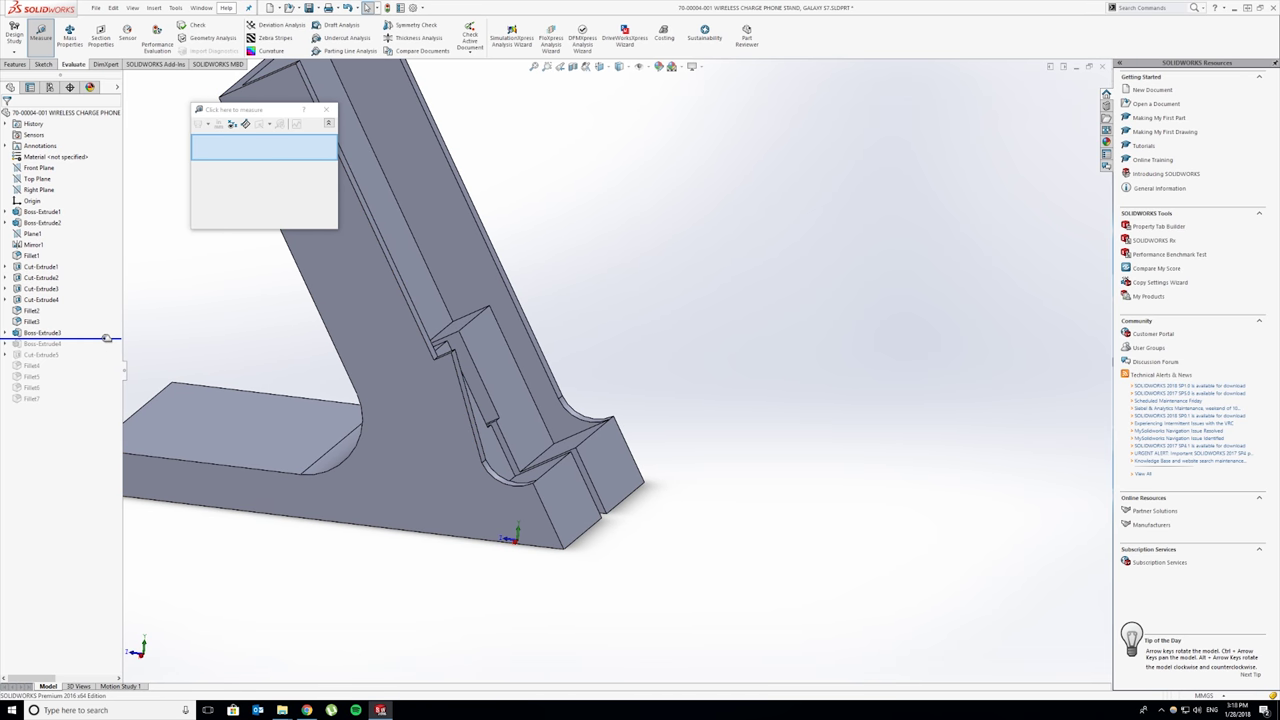
{"action": "left_click_drag", "start_coordinate": [107, 338], "coordinate": [101, 349]}
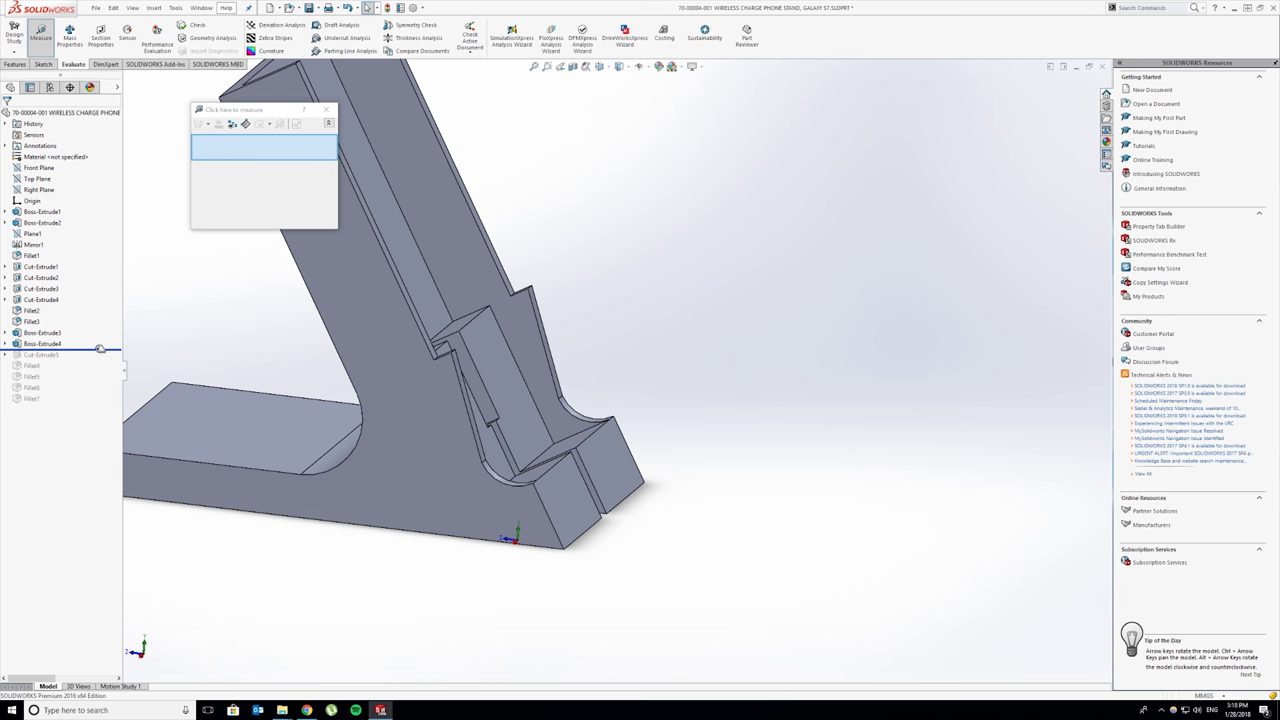
{"action": "left_click_drag", "start_coordinate": [100, 348], "coordinate": [98, 359]}
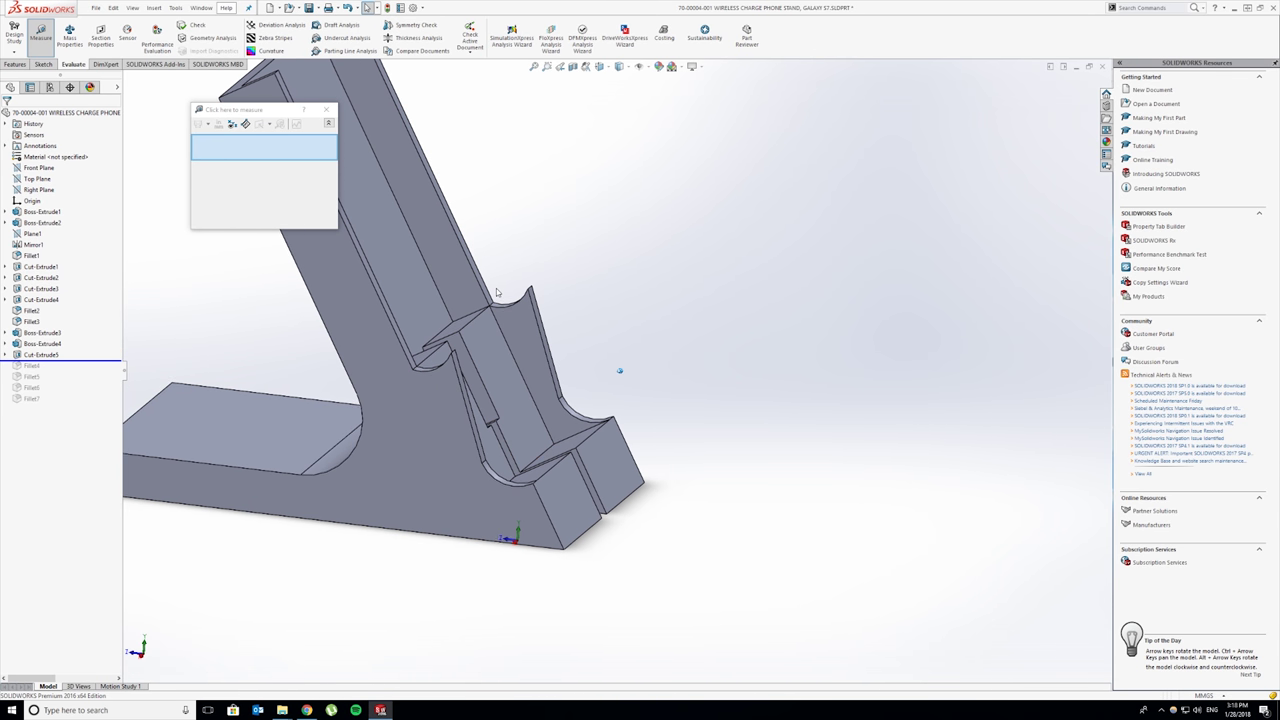
- Inspect the curved side-wall notches and display the dimensions of Cut-Extrude5 by selecting its curved face
{"action": "middle_click_drag", "start_coordinate": [418, 294], "coordinate": [586, 346]}
{"action": "key", "text": "Right"}
{"action": "key", "text": "Right"}
{"action": "key", "text": "Right"}
{"action": "key", "text": "Right"}
{"action": "key", "text": "Right"}
{"action": "key", "text": "Right"}
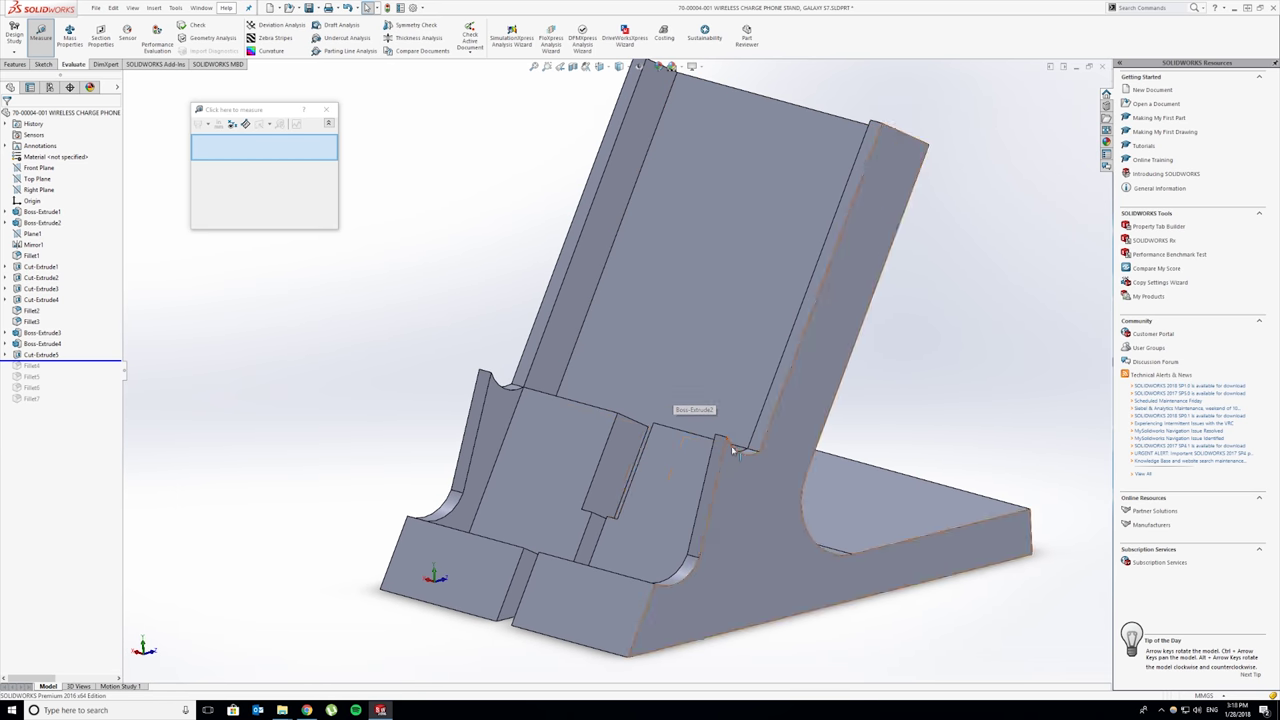
{"action": "left_click", "coordinate": [752, 455]}
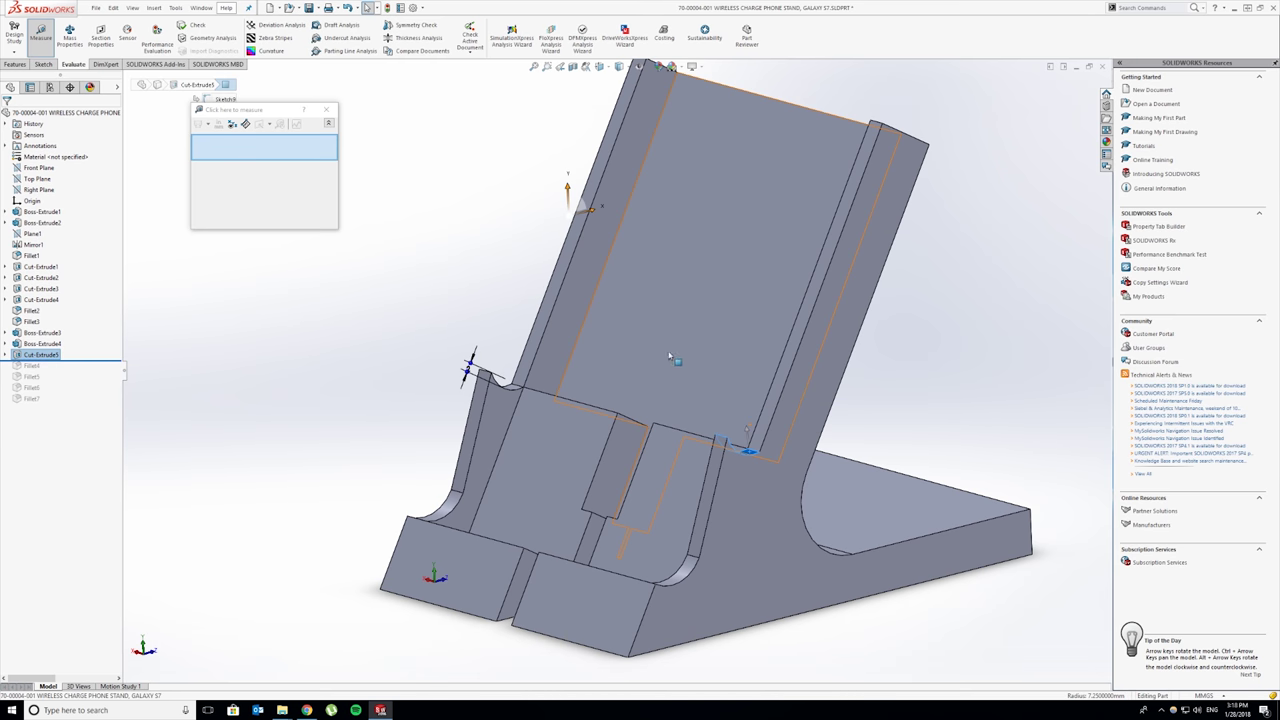
{"action": "middle_click_drag", "start_coordinate": [444, 360], "coordinate": [405, 363]}
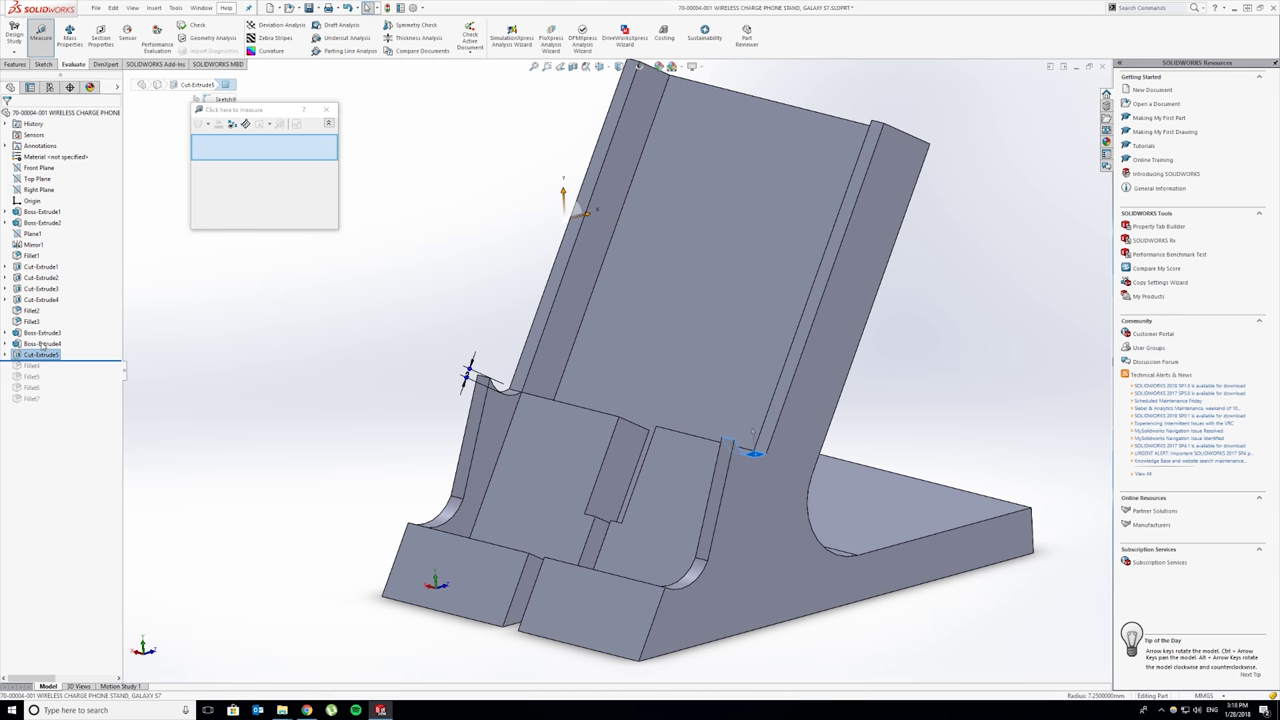
- Roll the model history back before Cut-Extrude5 and open Boss-Extrude3's sketch for editing
{"action": "left_click_drag", "start_coordinate": [88, 361], "coordinate": [88, 350]}
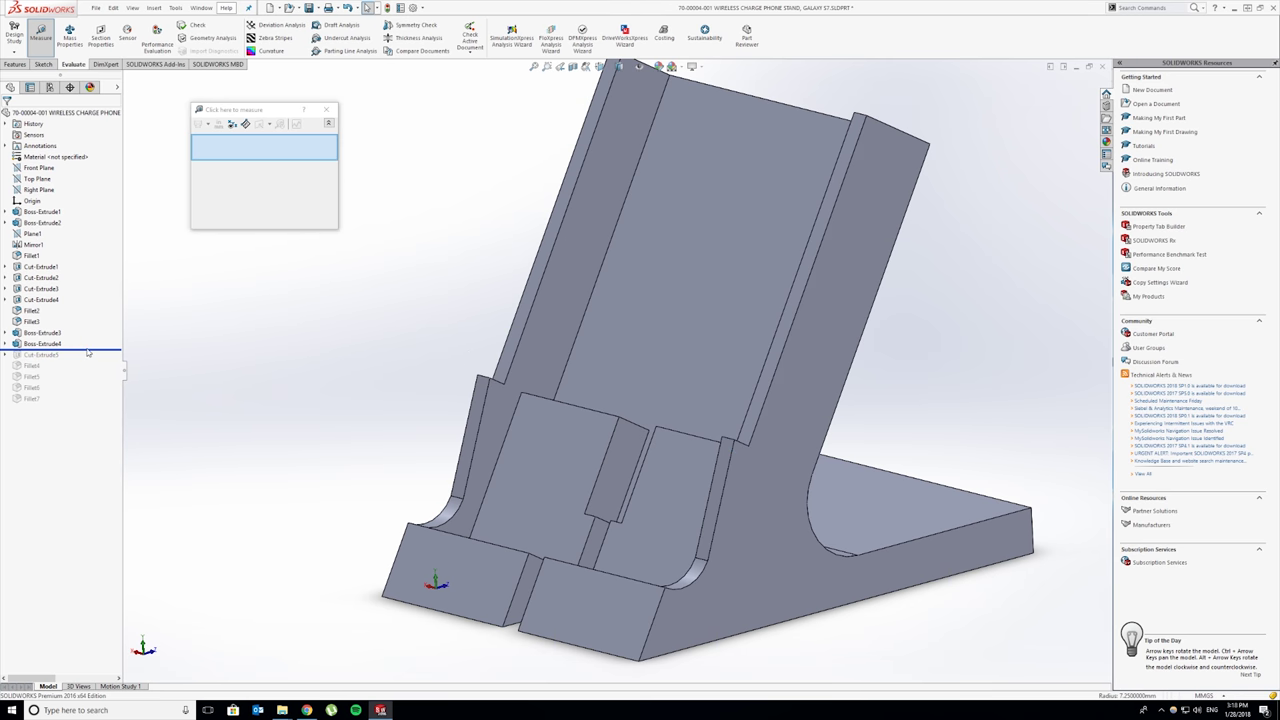
{"action": "left_click", "coordinate": [484, 393]}
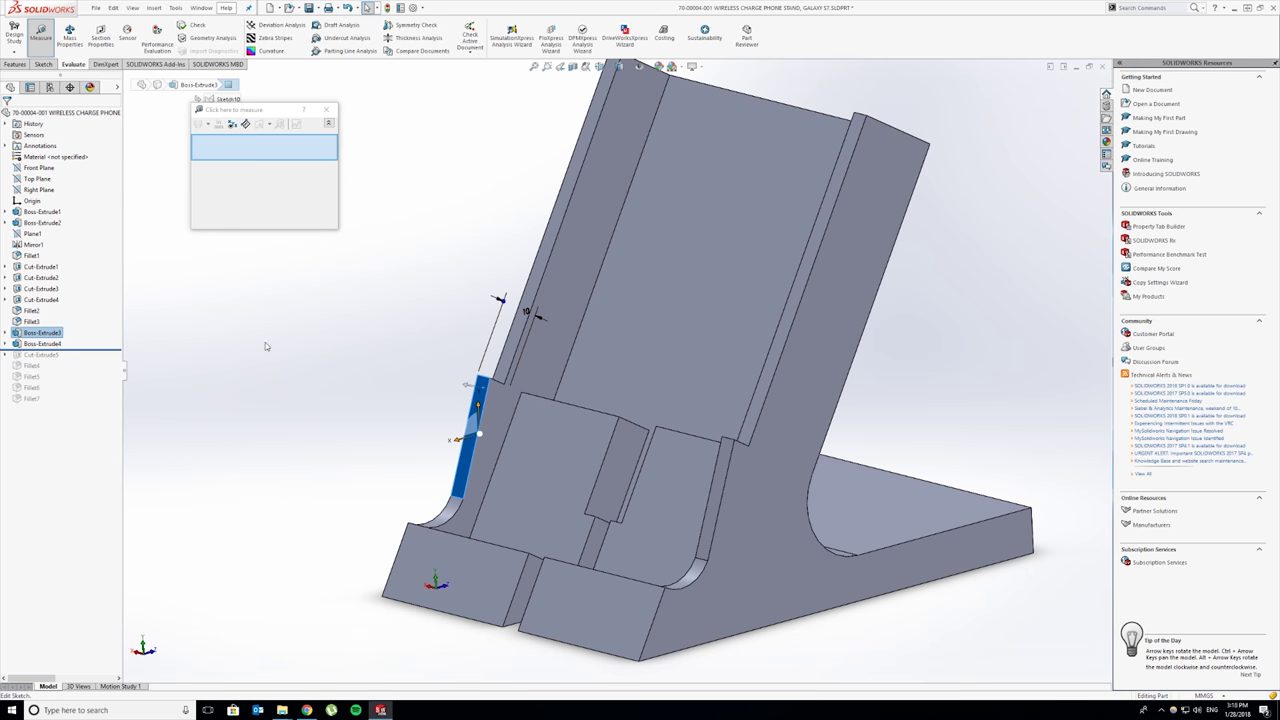
{"action": "left_click", "coordinate": [5, 332]}
{"action": "left_click", "coordinate": [55, 343]}
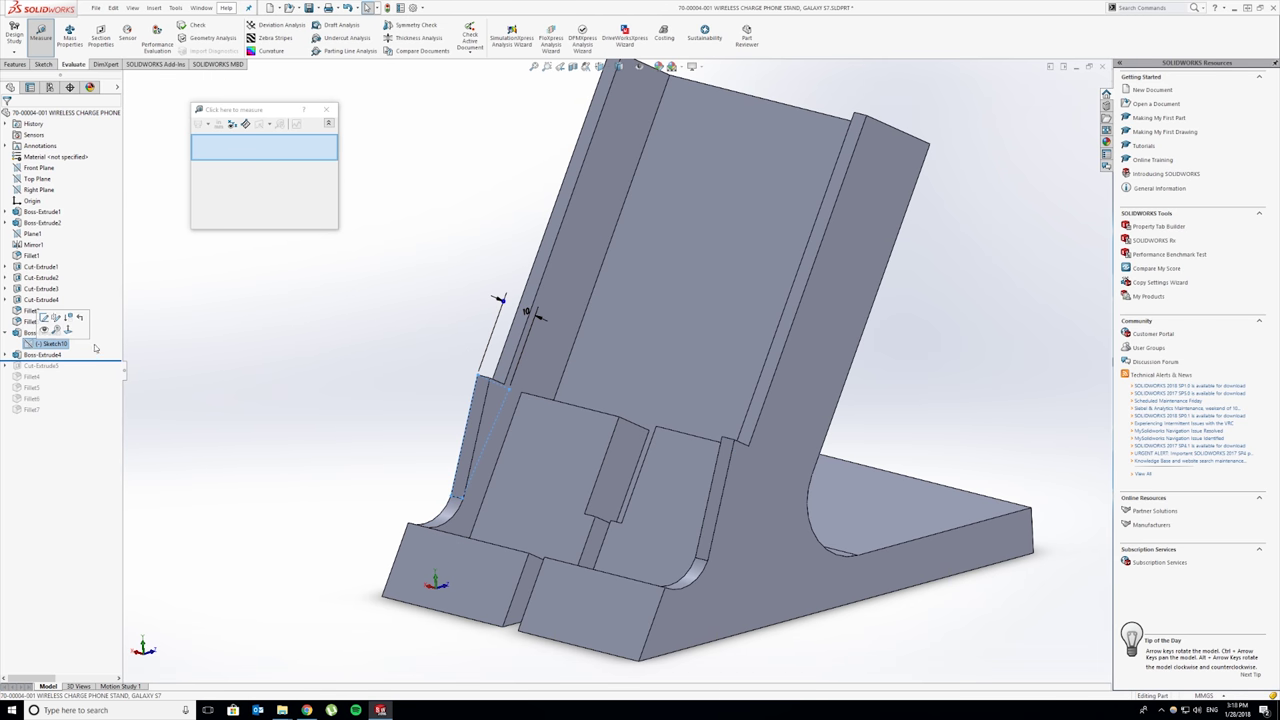
{"action": "mouse_move", "coordinate": [556, 391]}
{"action": "middle_mouse_down"}
{"action": "mouse_move", "coordinate": [752, 393]}
{"action": "mouse_move", "coordinate": [822, 409]}
{"action": "mouse_move", "coordinate": [700, 440]}
{"action": "mouse_move", "coordinate": [675, 460]}
{"action": "middle_mouse_up"}
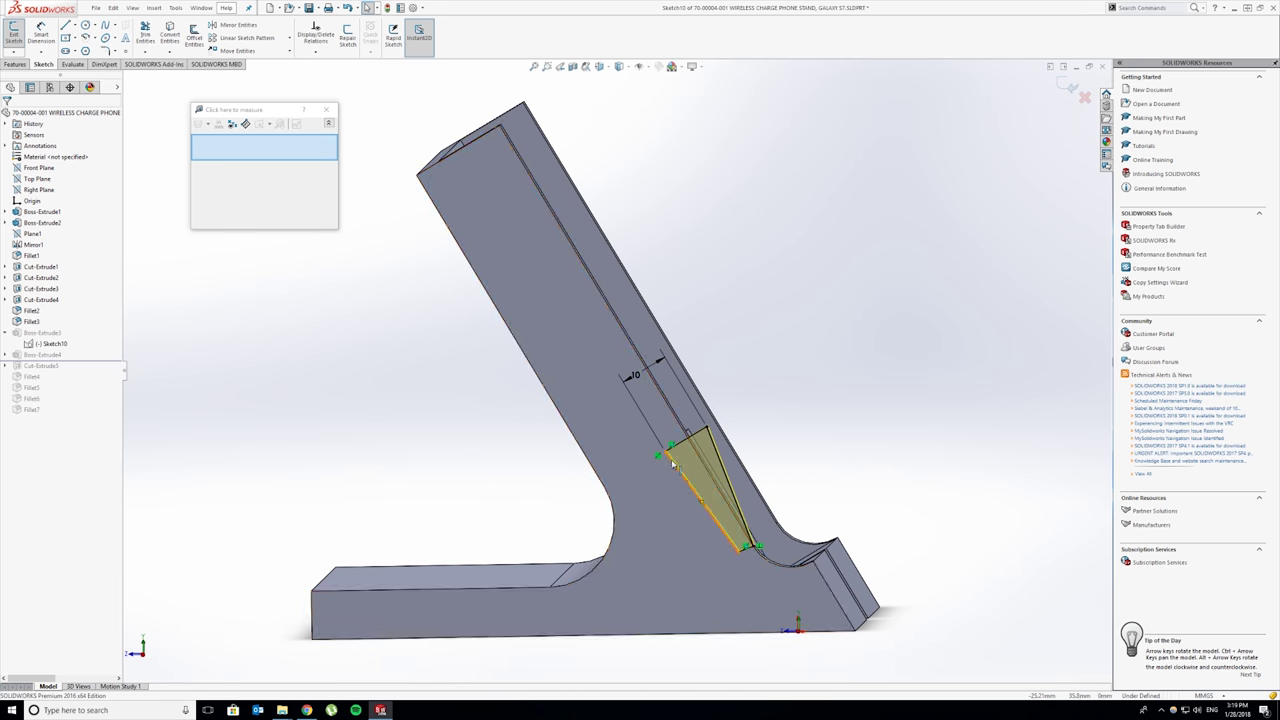
{"action": "left_click", "coordinate": [684, 447]}
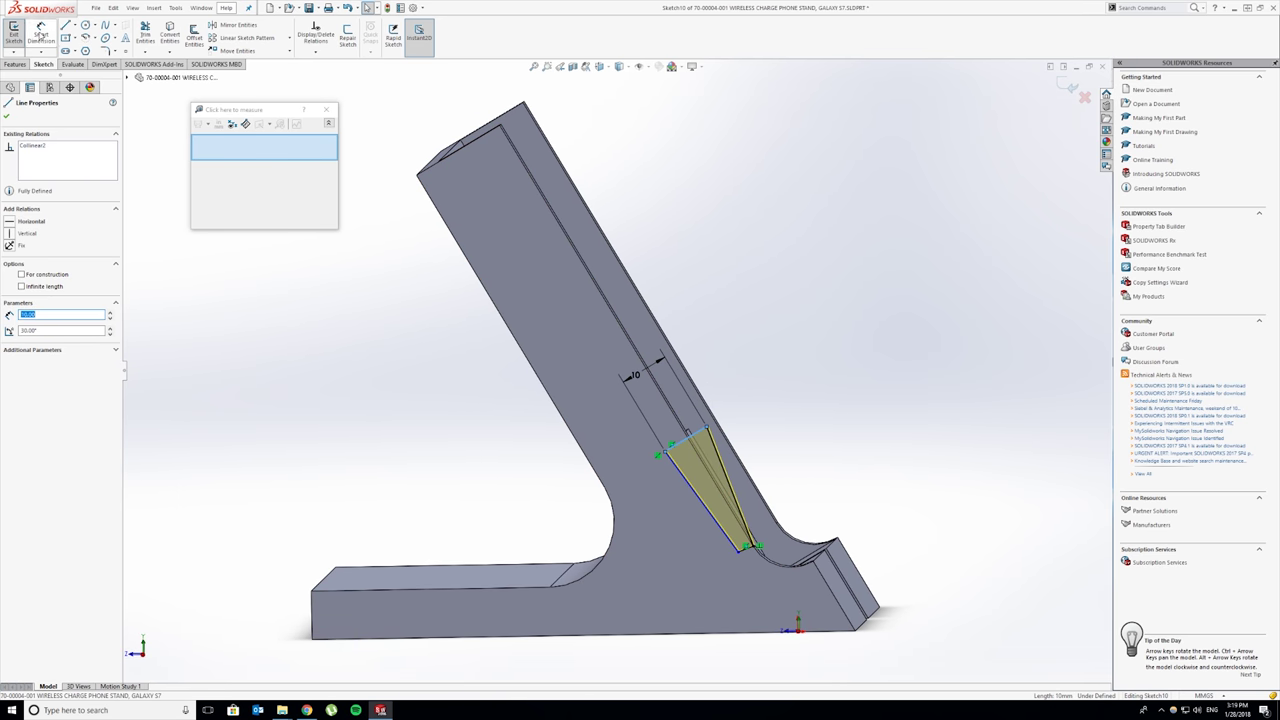
{"action": "left_click", "coordinate": [490, 135]}
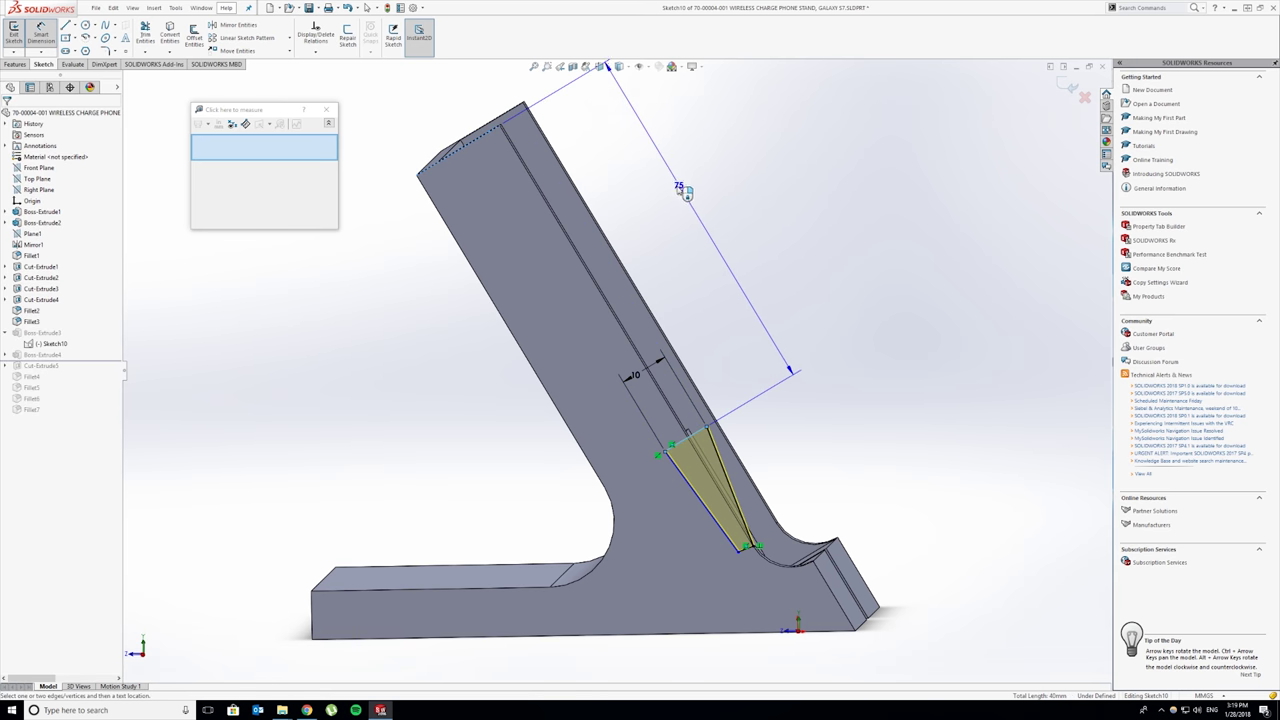
{"action": "left_click", "coordinate": [661, 216]}
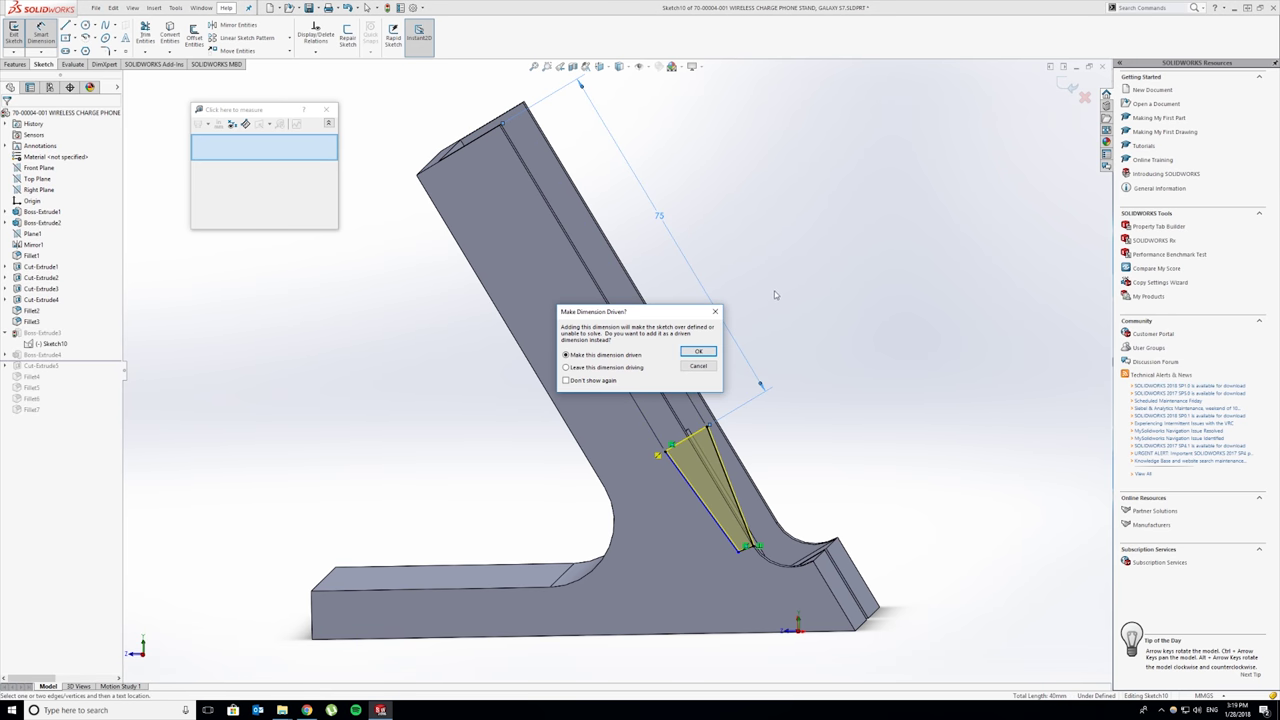
{"action": "left_click", "coordinate": [698, 366]}
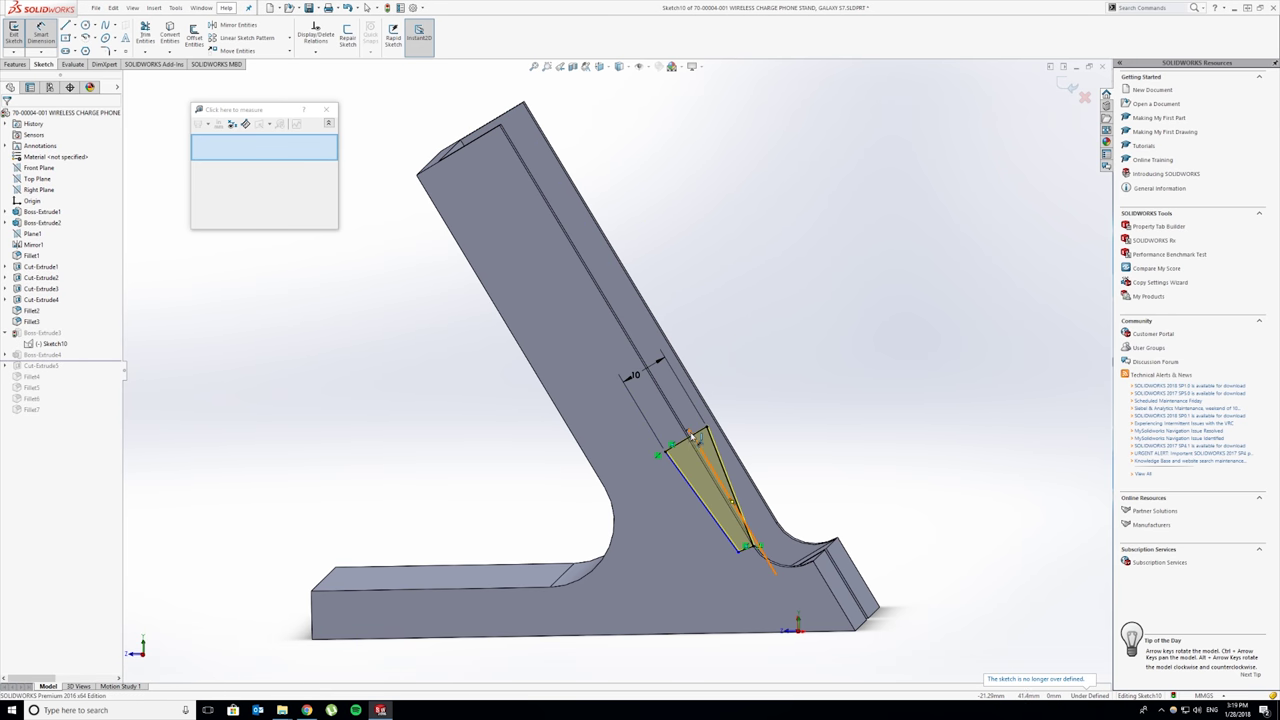
- Free the upper line of the wedge profile from its existing relation and make the profile's back line parallel to the arm's edge
{"action": "middle_click_drag", "start_coordinate": [748, 437], "coordinate": [766, 430]}
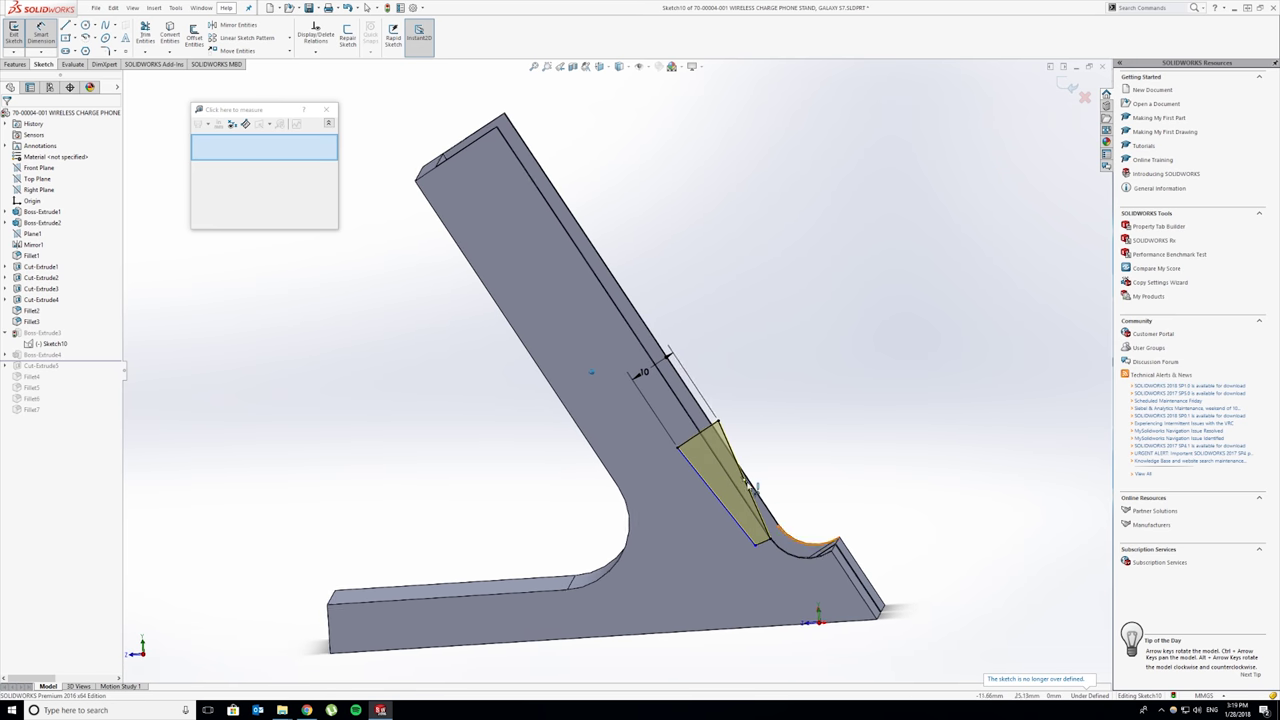
{"action": "key", "text": "Escape"}
{"action": "left_click", "coordinate": [718, 423]}
{"action": "left_click", "coordinate": [745, 483]}
{"action": "left_click", "coordinate": [714, 495]}
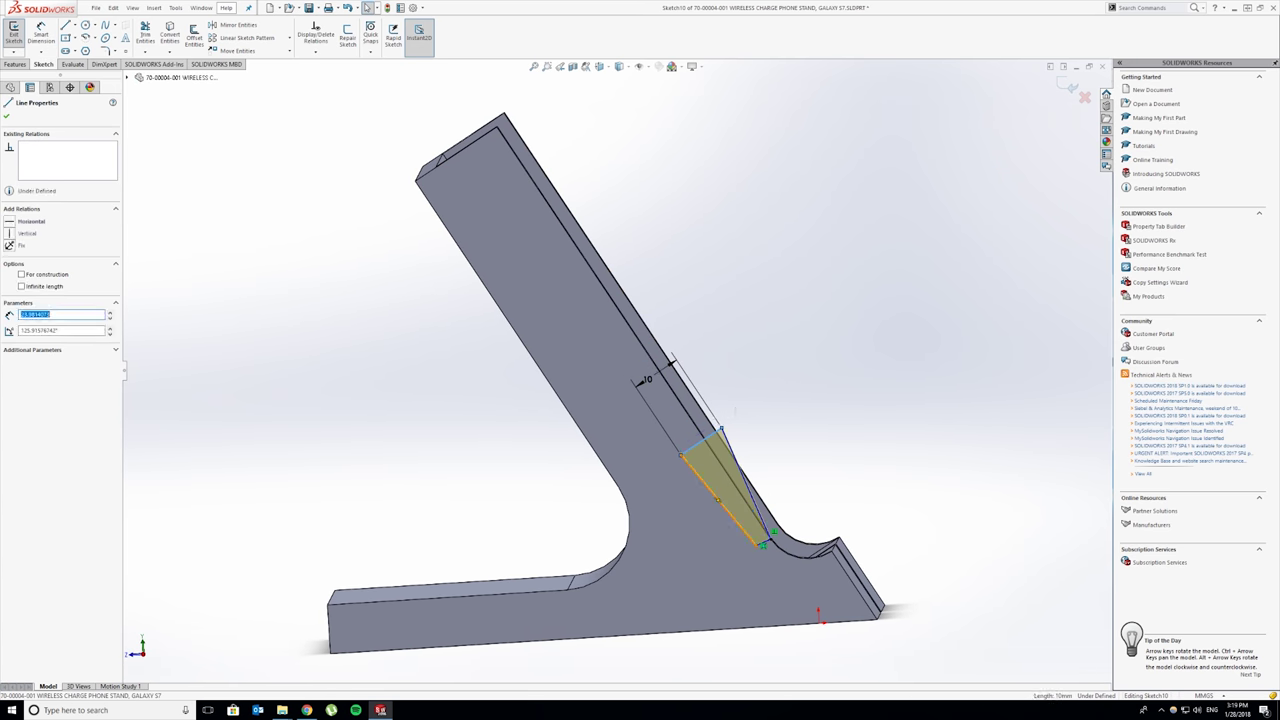
{"action": "left_click", "coordinate": [713, 455], "text": "ctrl"}
{"action": "left_click", "coordinate": [768, 423]}
{"action": "middle_click_drag", "start_coordinate": [736, 449], "coordinate": [690, 448]}
{"action": "left_click", "coordinate": [674, 437]}
{"action": "left_click", "coordinate": [814, 349]}
- Dimension the distance from the arm's top end edge to the wedge profile's upper line as 70 mm
{"action": "left_click", "coordinate": [432, 157]}
{"action": "left_click", "coordinate": [694, 427]}
{"action": "left_click", "coordinate": [632, 214]}
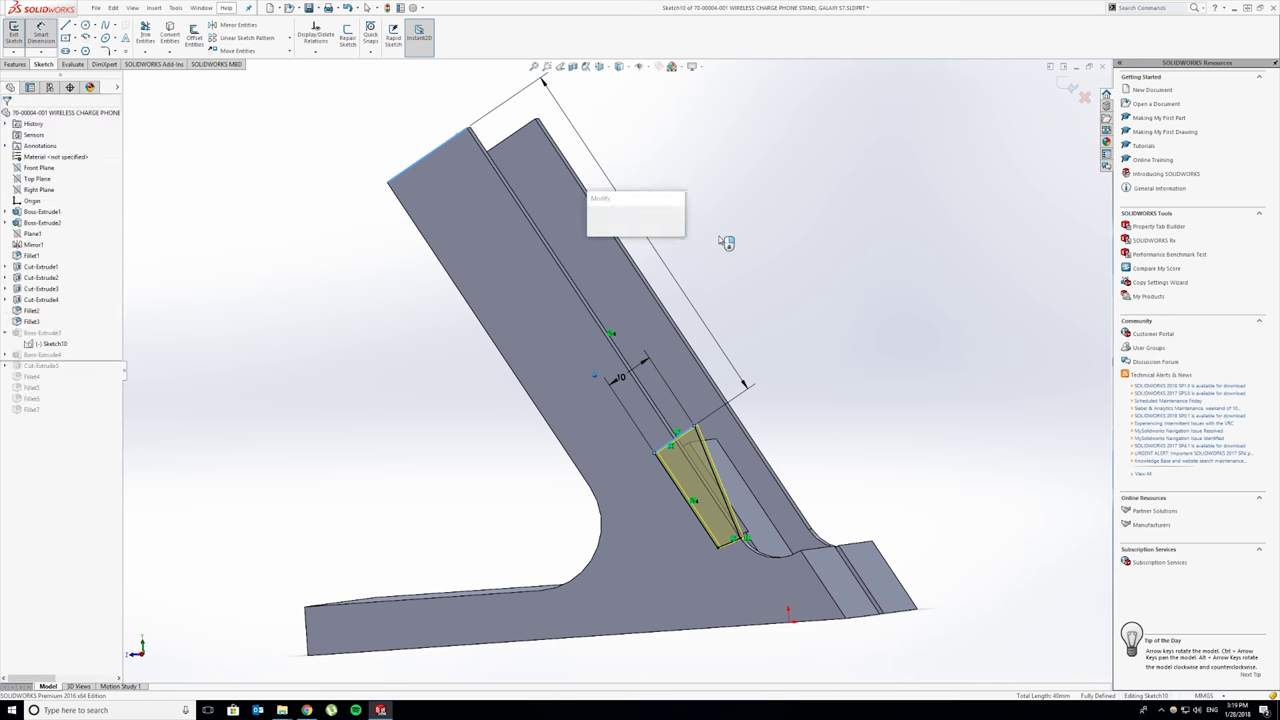
{"action": "type", "text": "70"}
{"action": "key", "text": "Return"}
{"action": "left_click", "coordinate": [636, 220]}
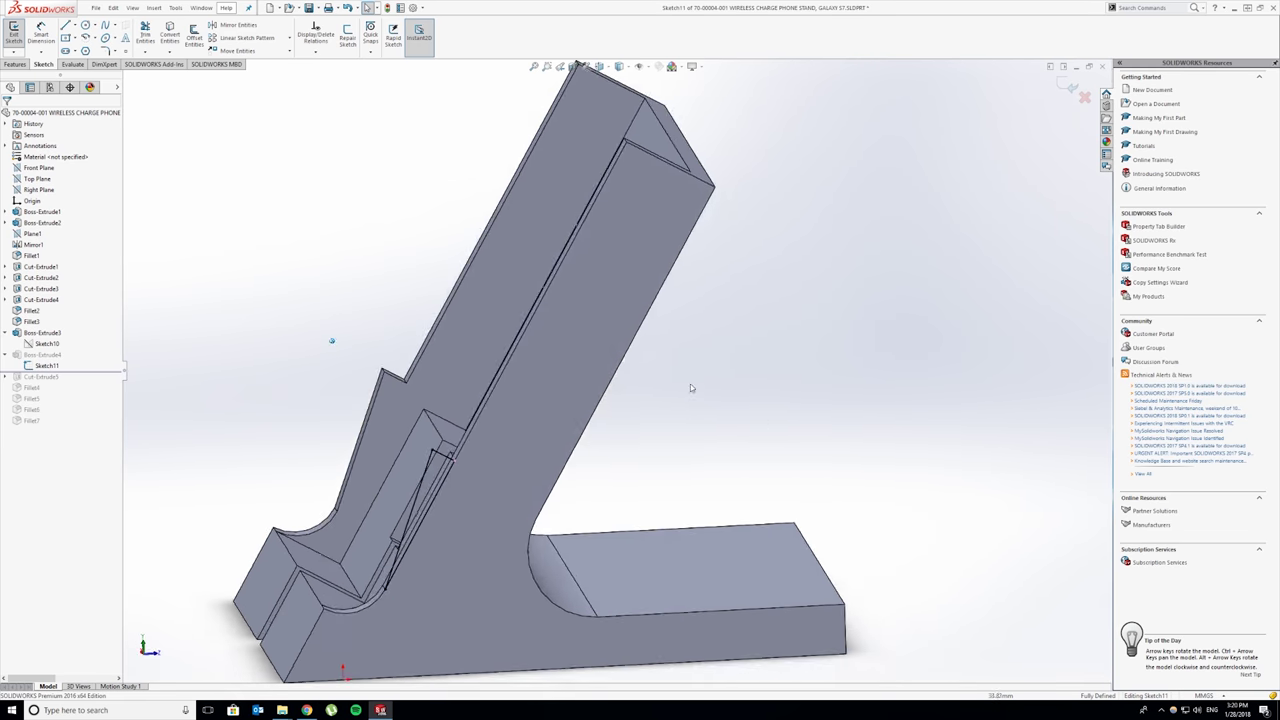
- Roll the model history forward to include Cut-Extrude5 and examine the side walls and their notches from both sides
{"action": "middle_click_drag", "start_coordinate": [690, 384], "coordinate": [665, 421]}
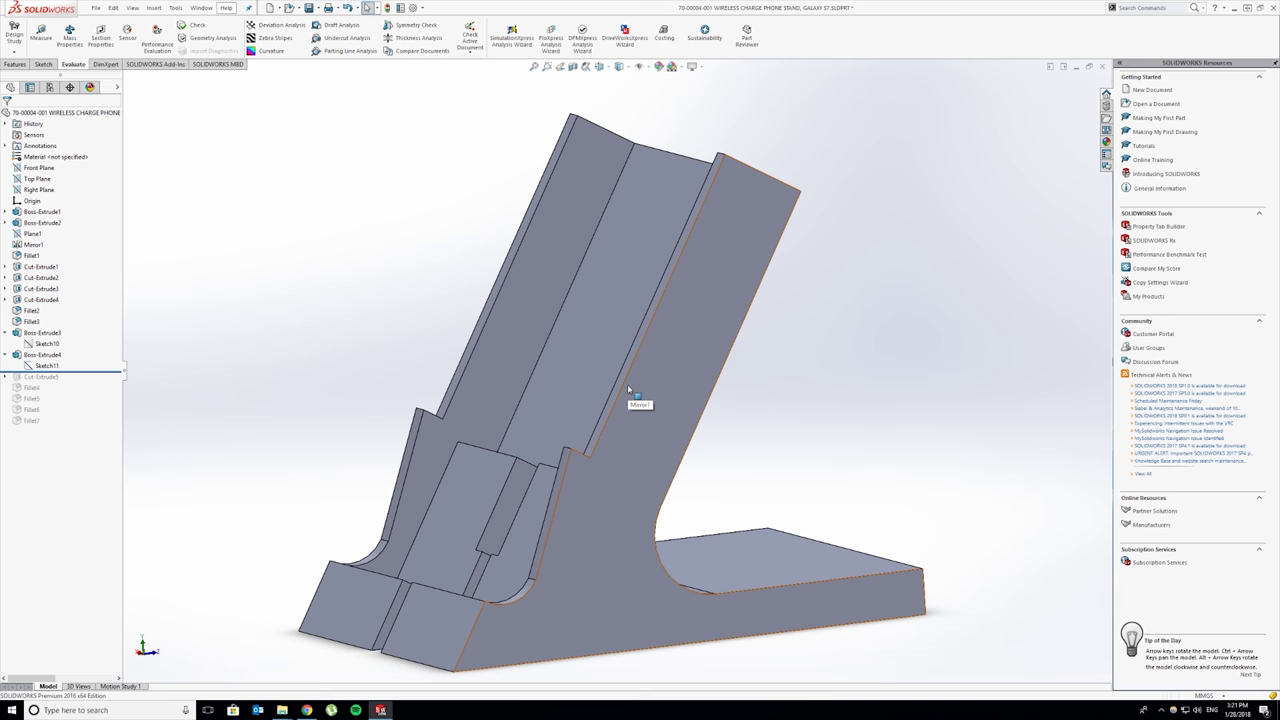
{"action": "middle_click_drag", "start_coordinate": [629, 390], "coordinate": [684, 432]}
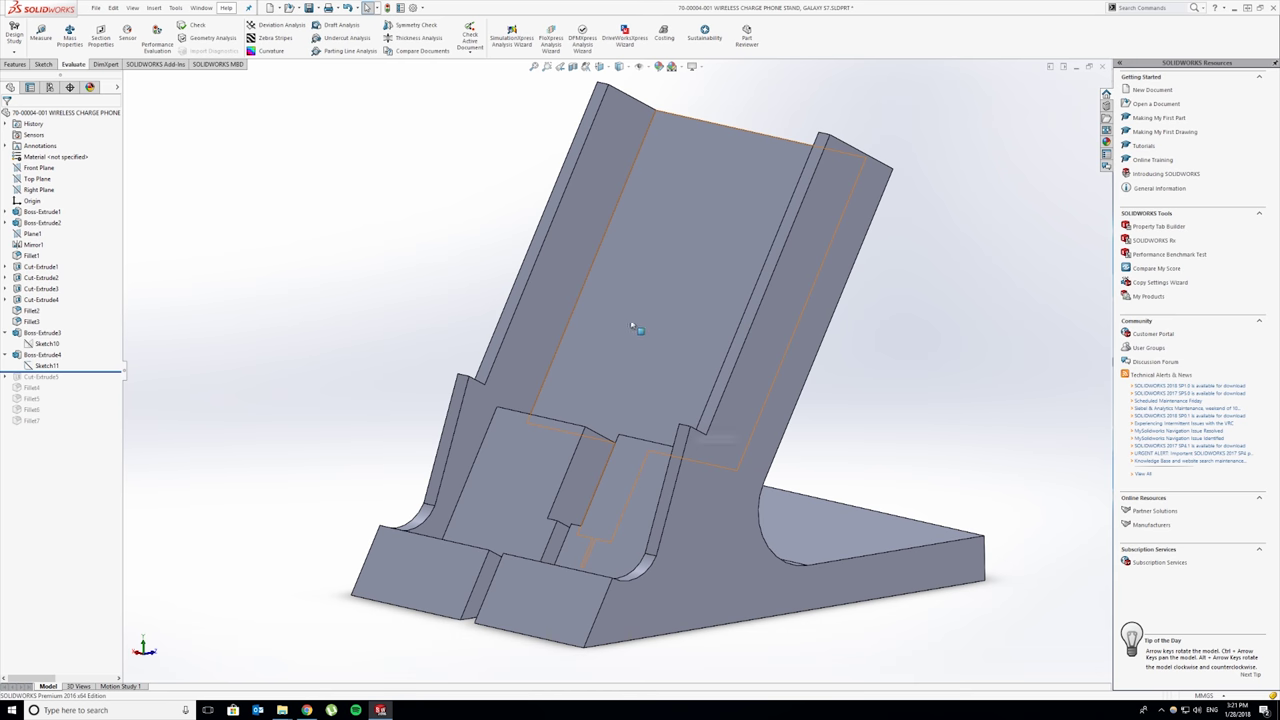
{"action": "middle_click_drag", "start_coordinate": [693, 440], "coordinate": [600, 441]}
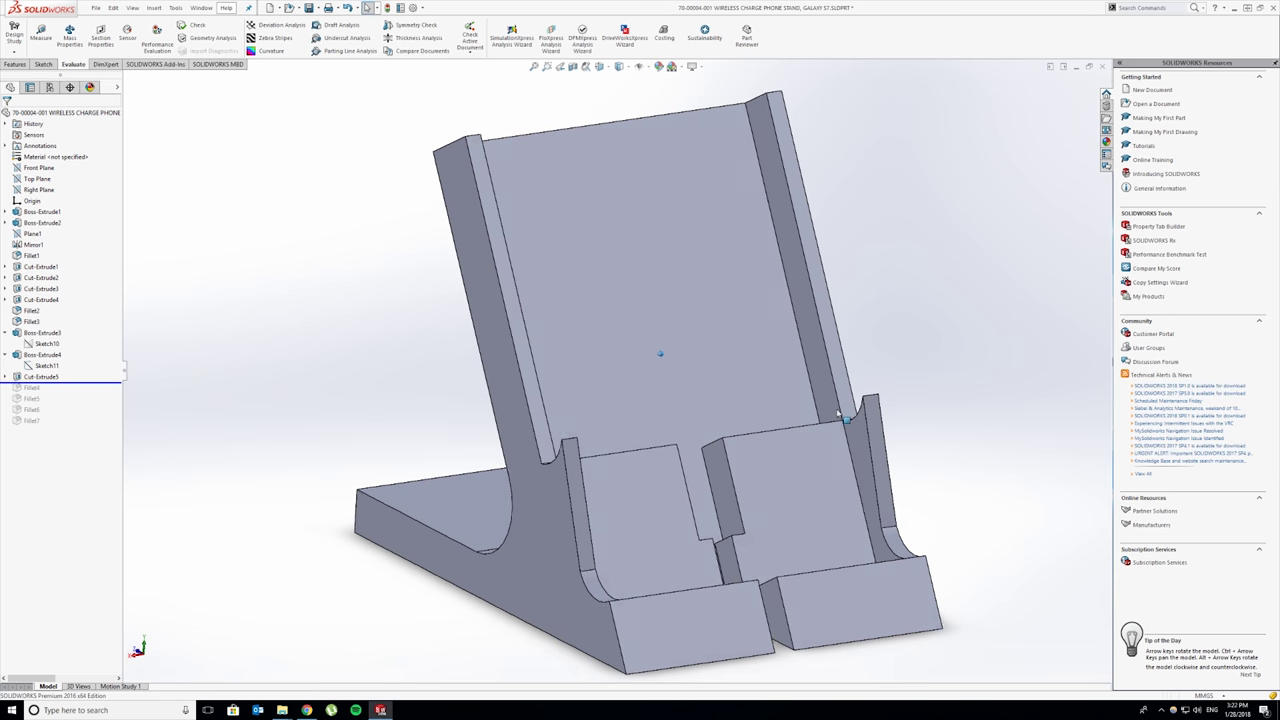
{"action": "middle_click_drag", "start_coordinate": [660, 352], "coordinate": [756, 452]}
{"action": "middle_click_drag", "start_coordinate": [574, 469], "coordinate": [574, 469]}
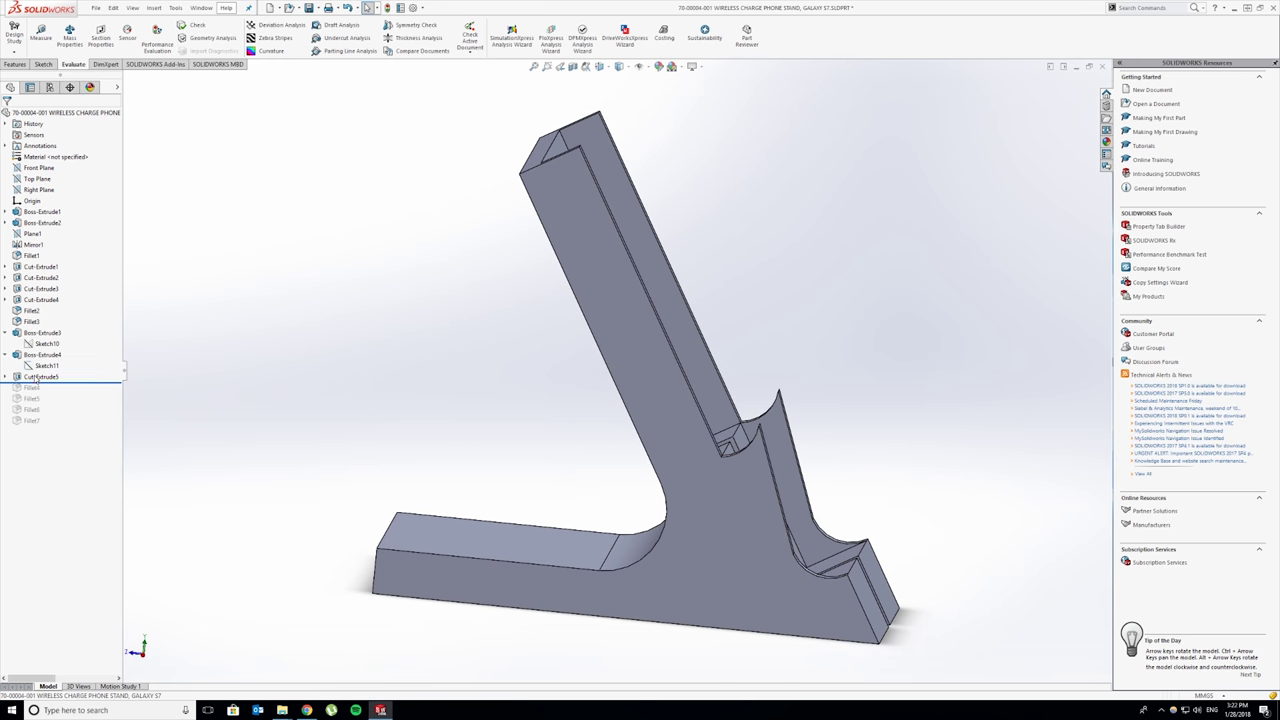
- Remove the coincident relation at the notch arc's lower endpoint in Cut-Extrude5's sketch and rebuild the cut
{"action": "left_click", "coordinate": [33, 377]}
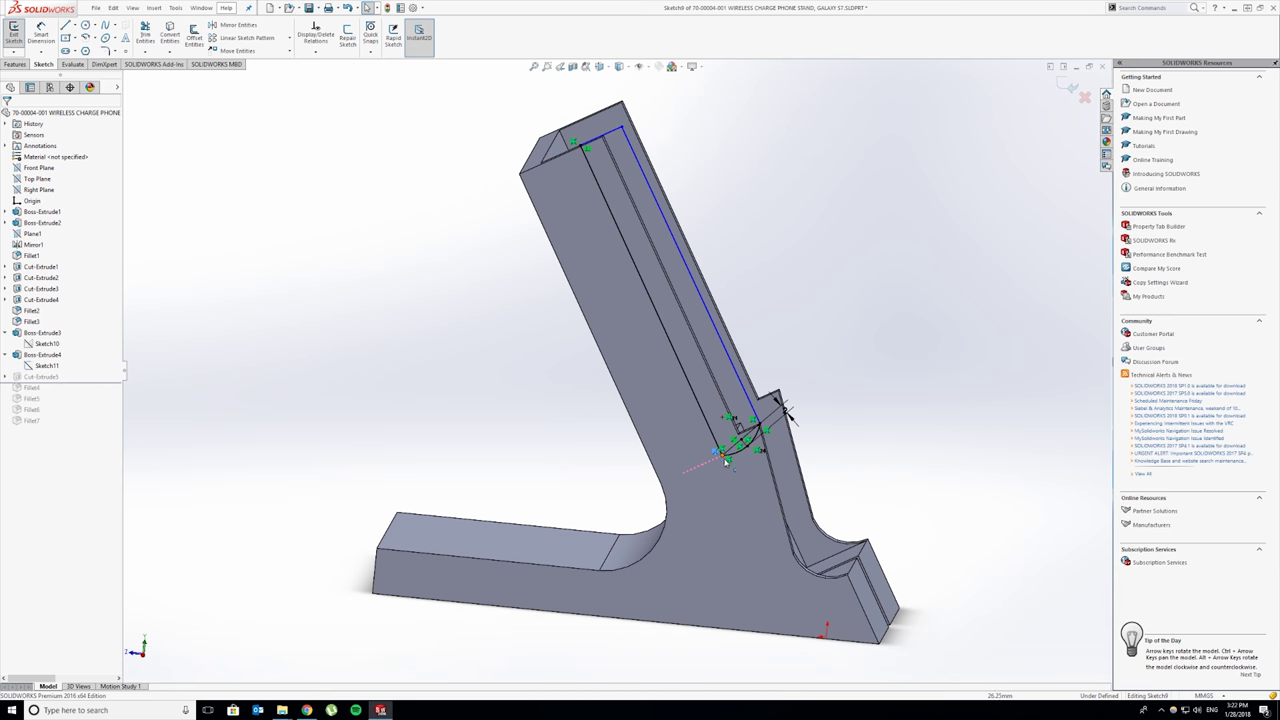
{"action": "left_click", "coordinate": [717, 446]}
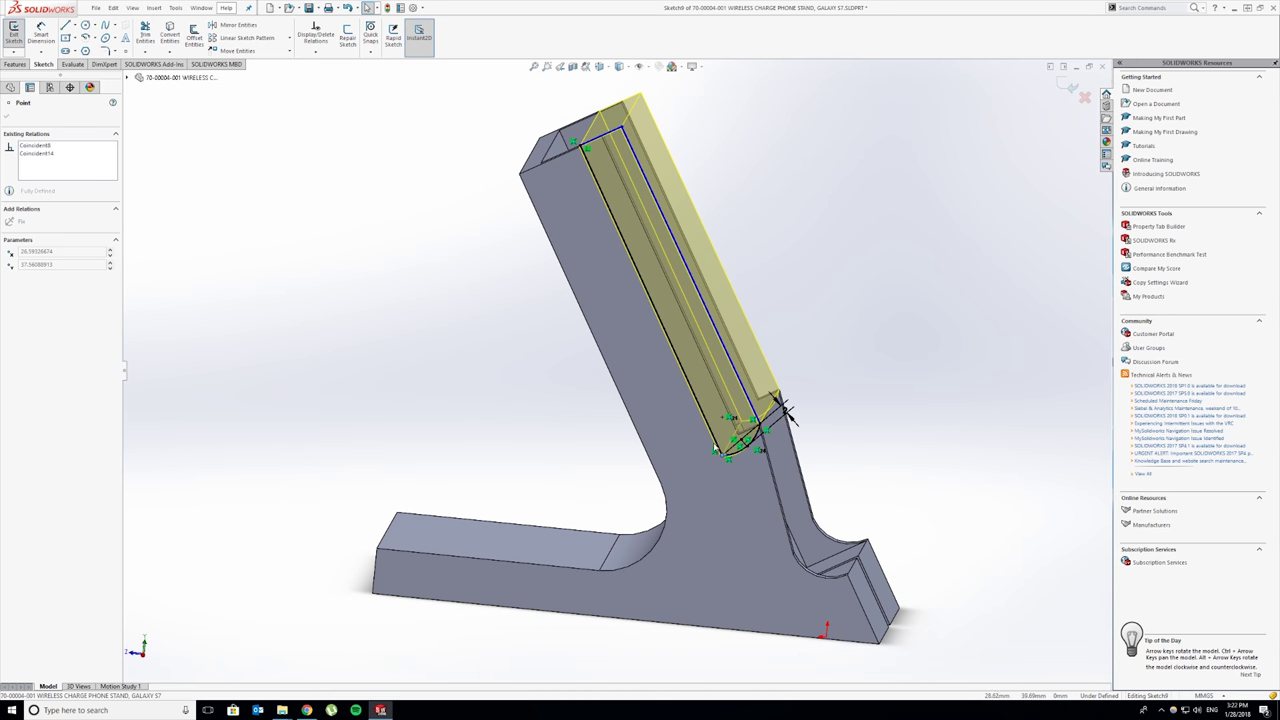
{"action": "key", "text": "Delete"}
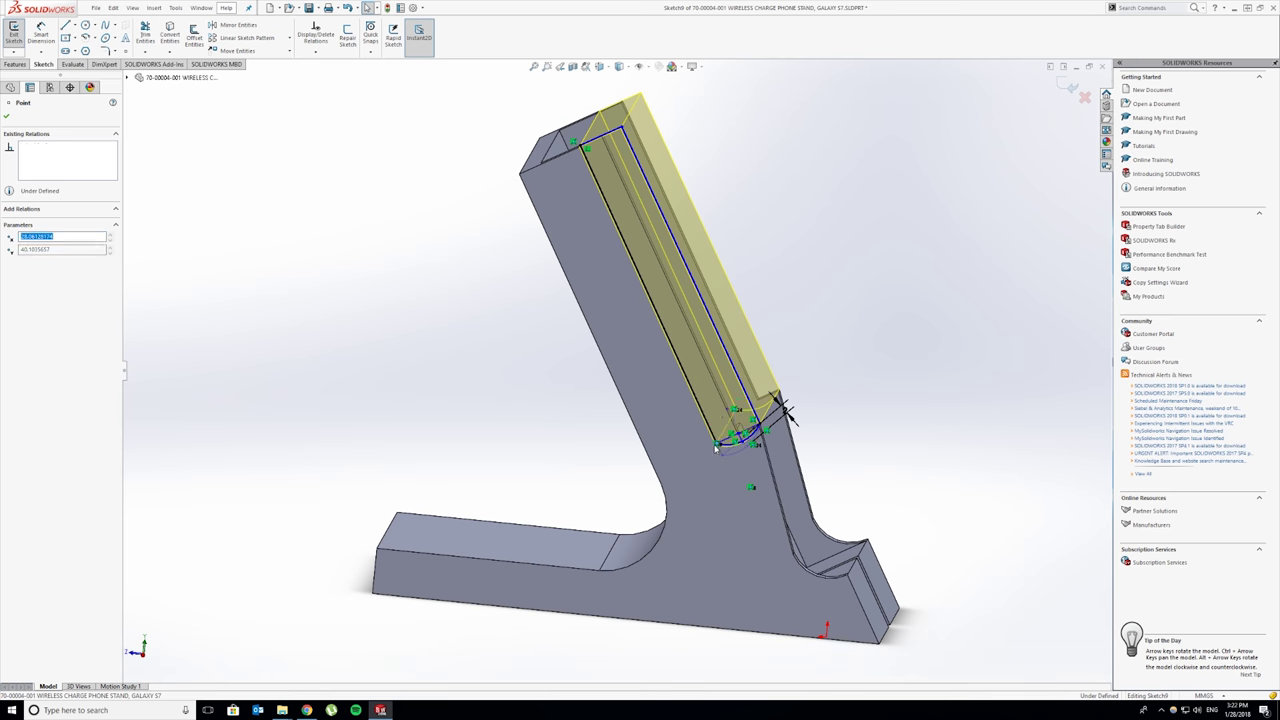
{"action": "left_click", "coordinate": [613, 219]}
{"action": "right_click_drag", "start_coordinate": [611, 222], "coordinate": [611, 190]}
{"action": "left_click", "coordinate": [551, 330]}
{"action": "key", "text": "Return"}
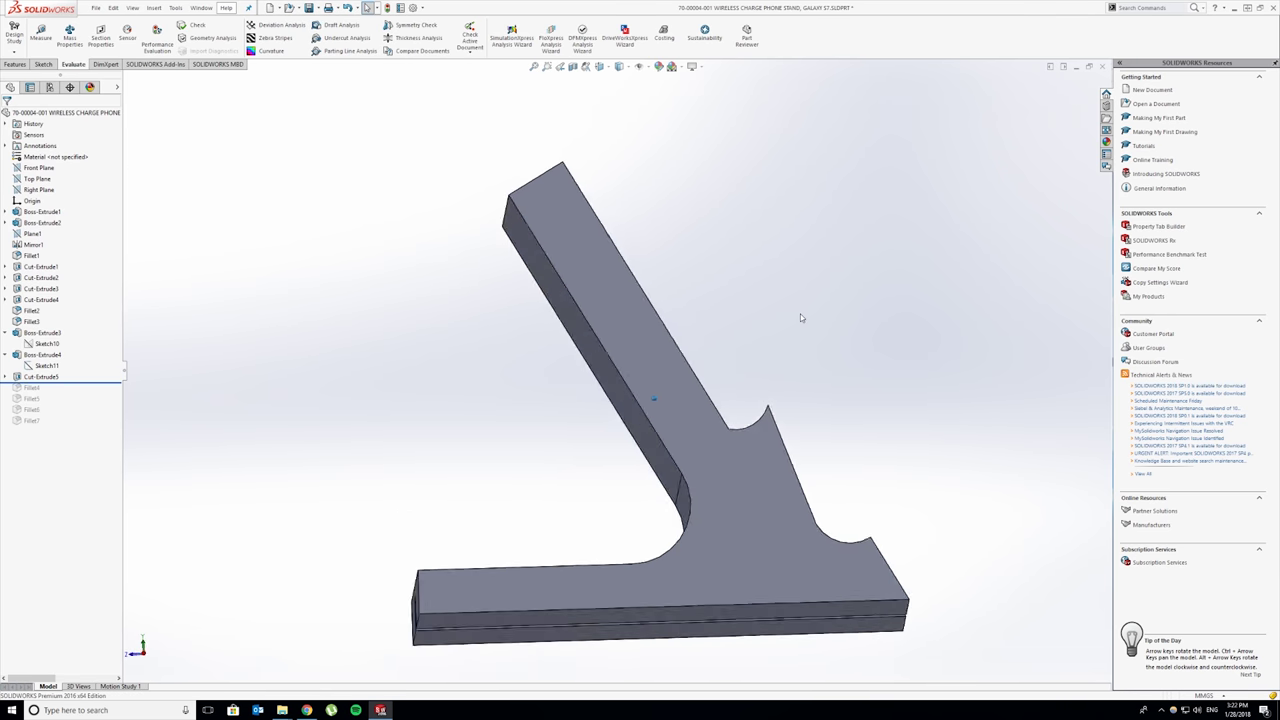
- Examine the curved notches in both side walls from the side, from above and from the front
{"action": "mouse_move", "coordinate": [800, 314]}
{"action": "middle_mouse_down"}
{"action": "mouse_move", "coordinate": [818, 365]}
{"action": "mouse_move", "coordinate": [829, 523]}
{"action": "middle_mouse_up"}
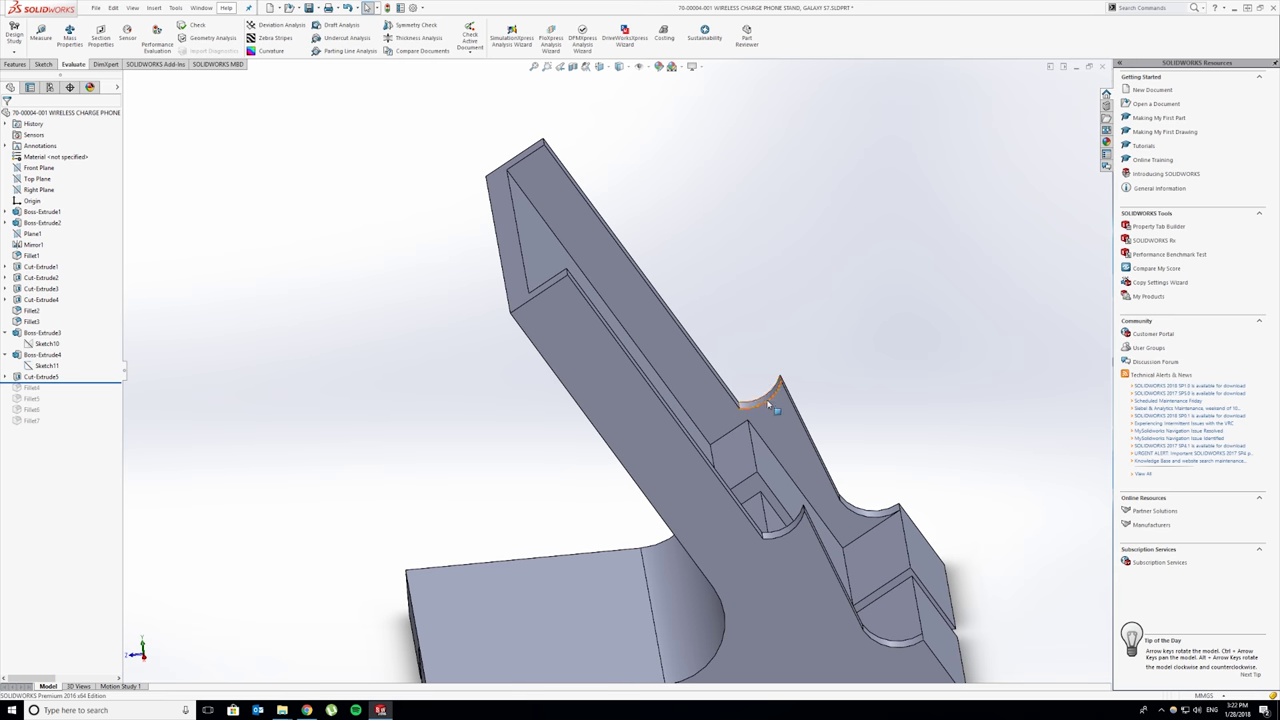
{"action": "middle_click_drag", "start_coordinate": [804, 390], "coordinate": [811, 387]}
{"action": "key", "text": "Down"}
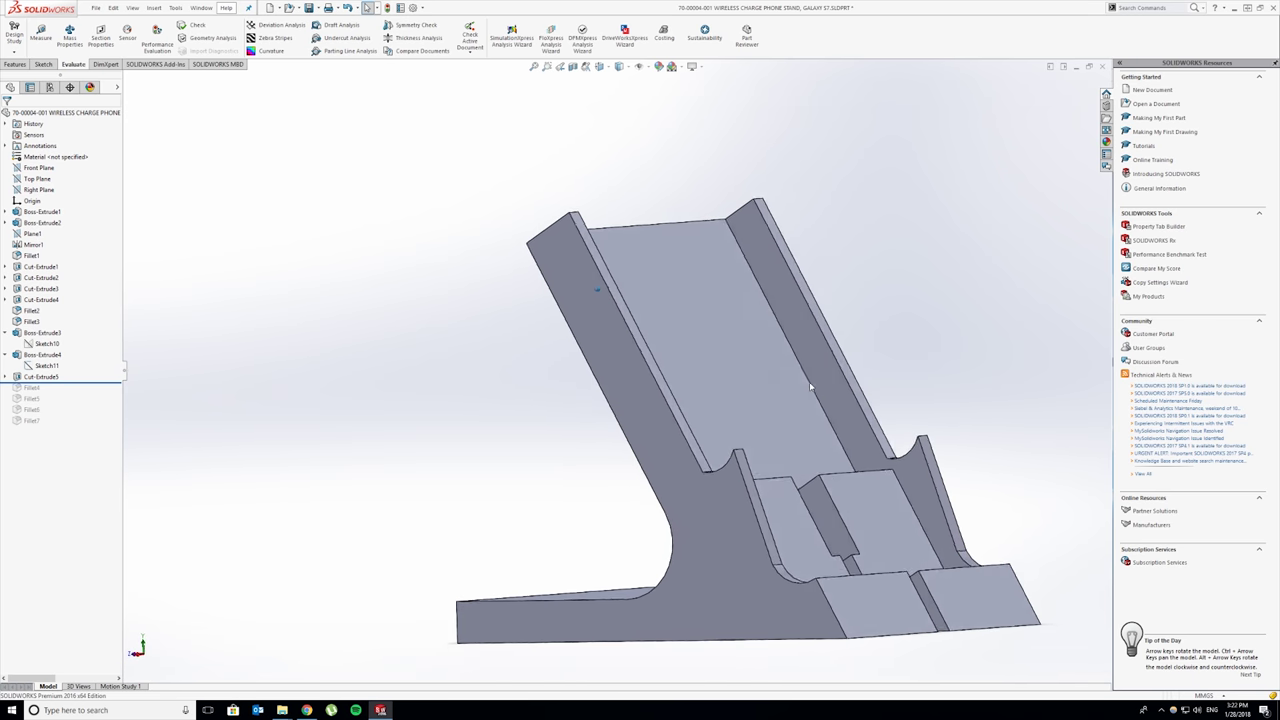
{"action": "key", "text": "Down"}
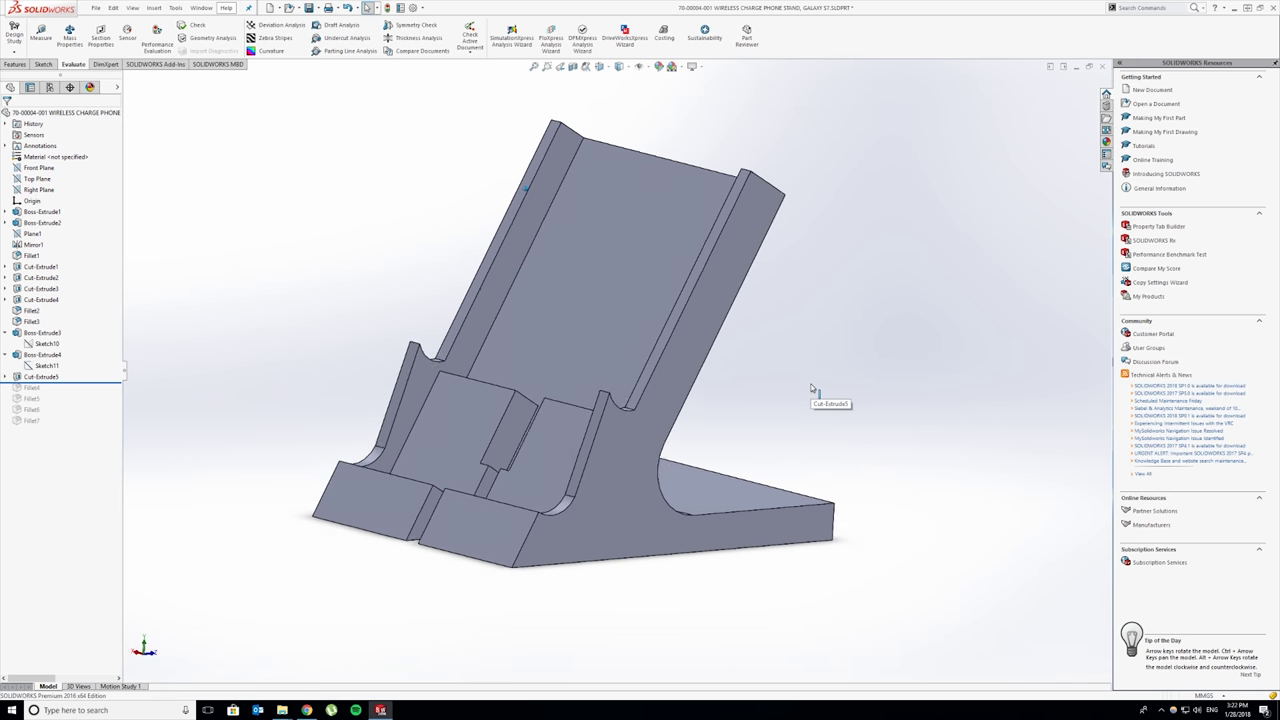
{"action": "key", "text": "Down"}
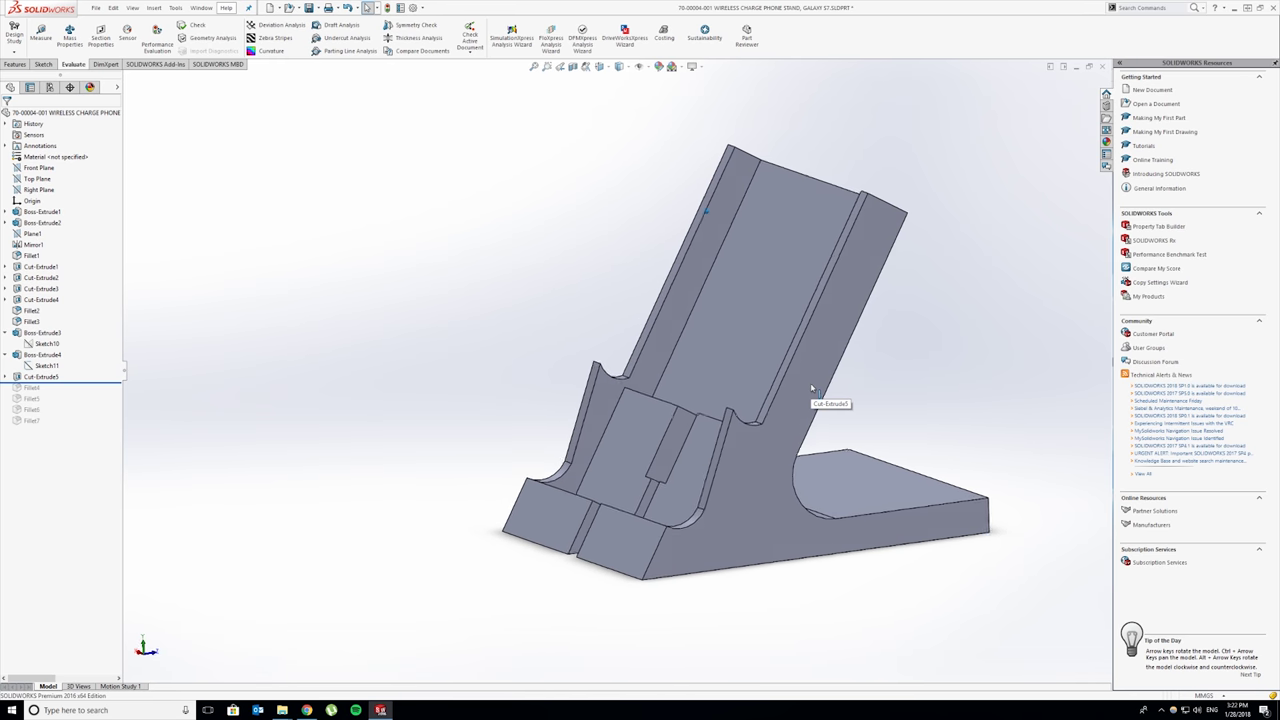
{"action": "middle_click_drag", "start_coordinate": [775, 438], "coordinate": [751, 448], "text": "ctrl"}
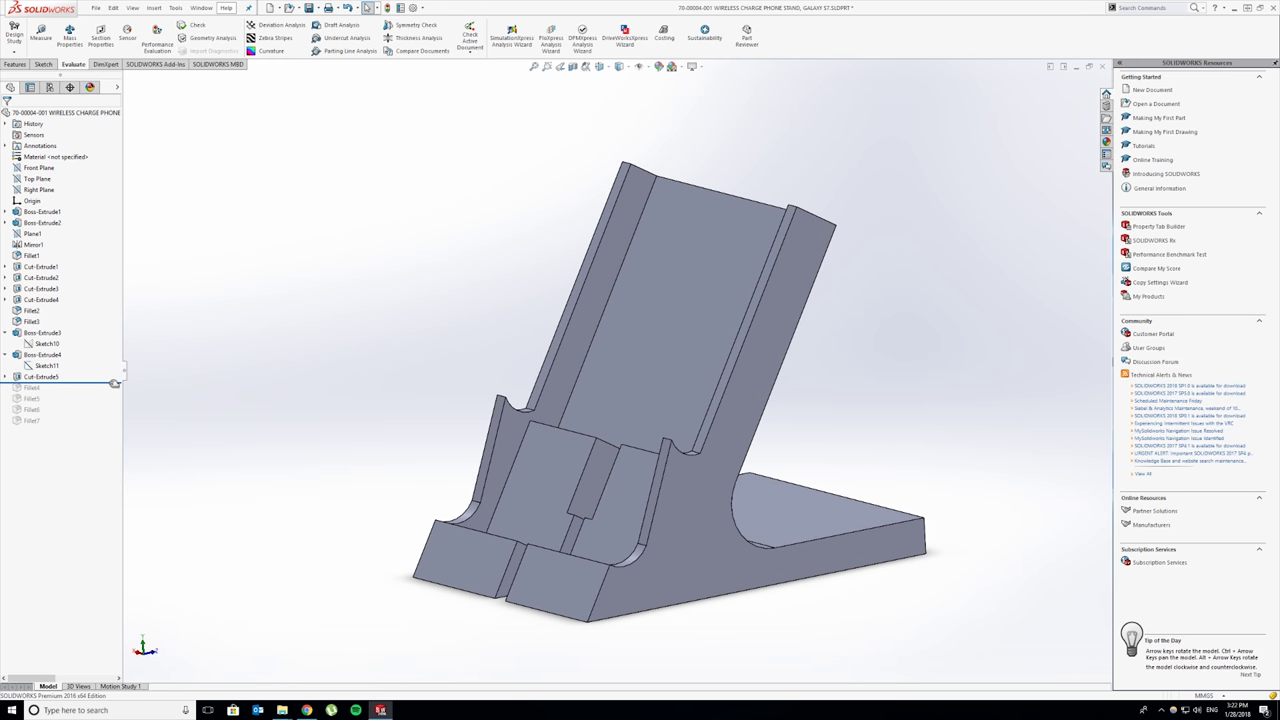
- Roll the model history forward to the end through Fillet4, Fillet5, Fillet6 and Fillet7, and examine the rounded stand
{"action": "left_click_drag", "start_coordinate": [115, 383], "coordinate": [113, 395]}
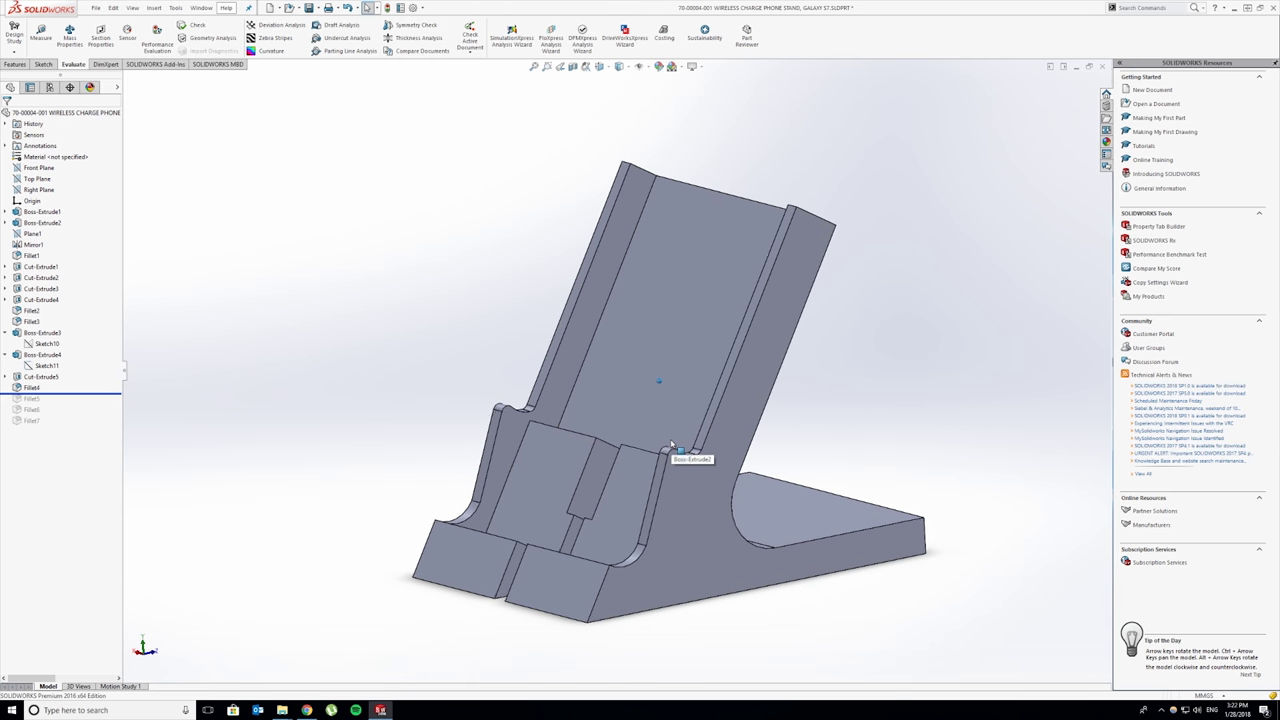
{"action": "middle_click_drag", "start_coordinate": [670, 445], "coordinate": [659, 496]}
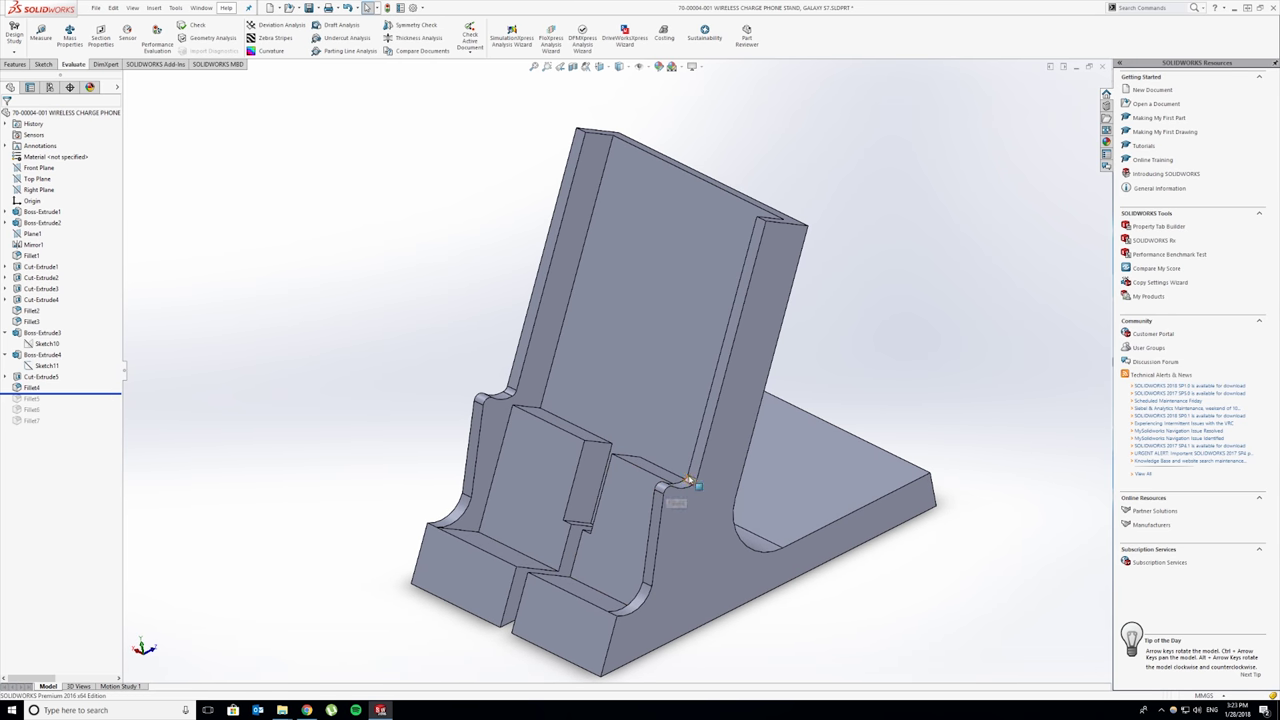
{"action": "left_click_drag", "start_coordinate": [86, 405], "coordinate": [86, 406]}
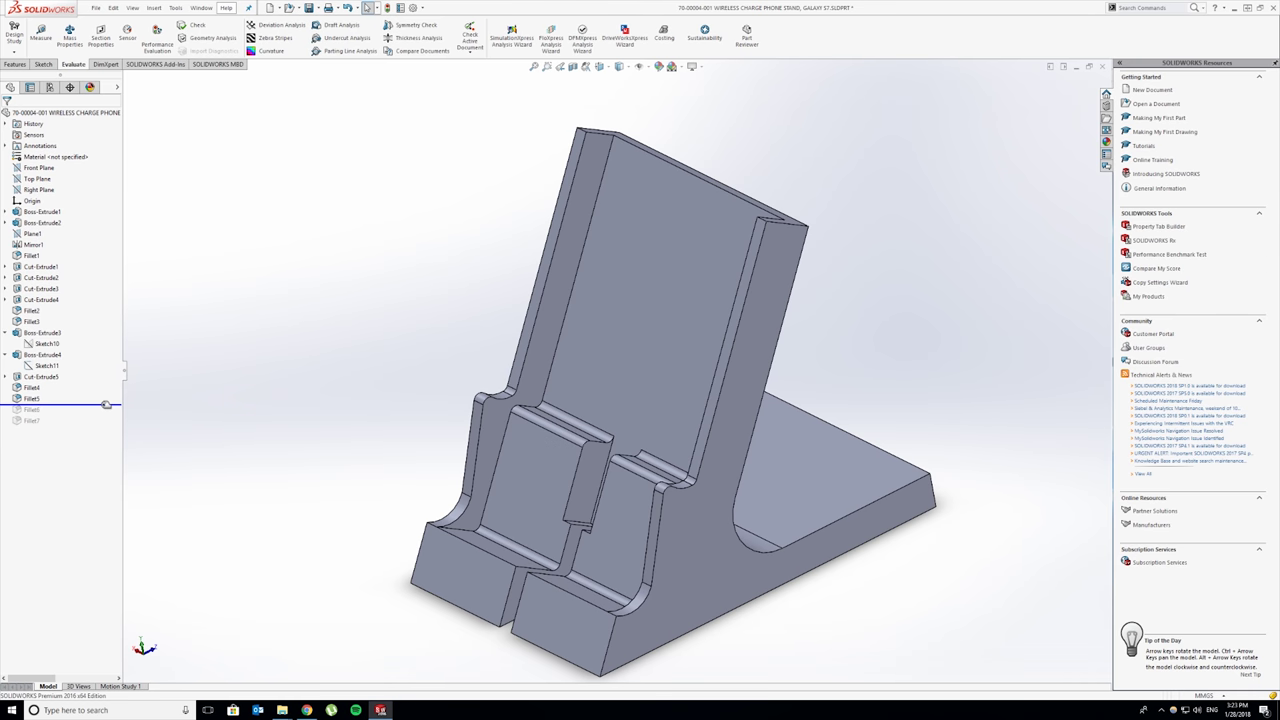
{"action": "left_click_drag", "start_coordinate": [103, 412], "coordinate": [103, 415]}
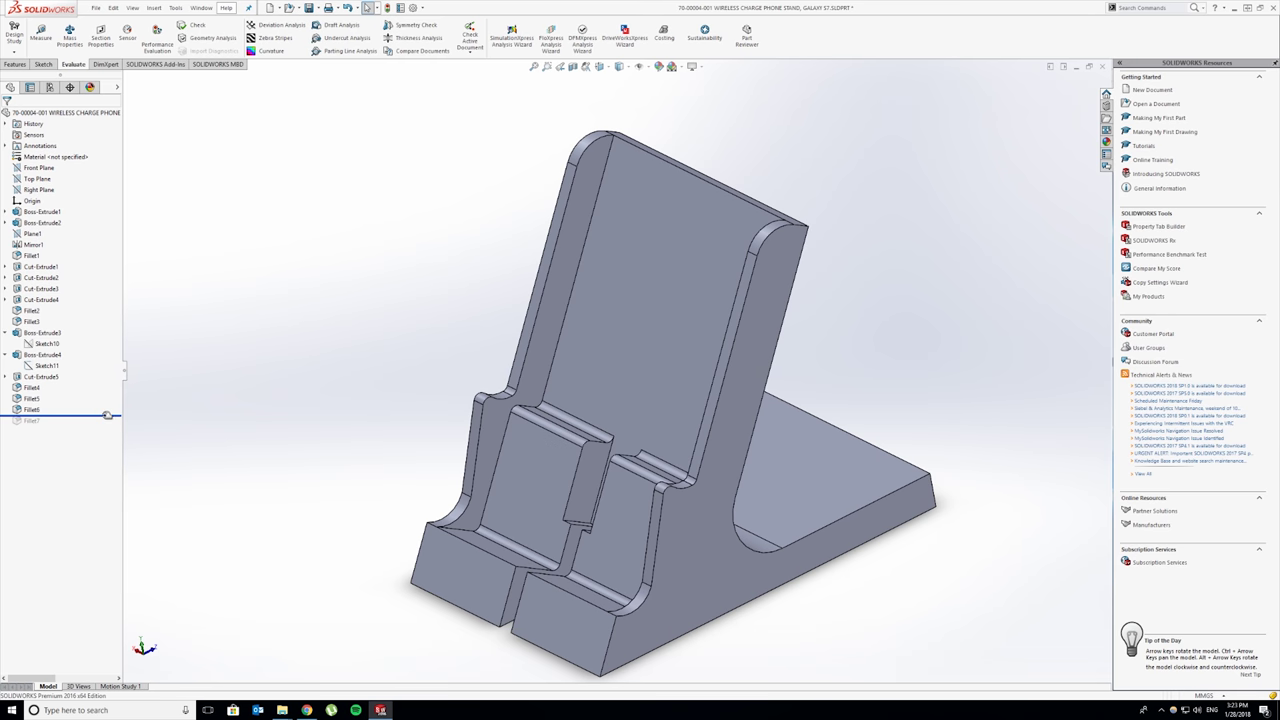
{"action": "left_click_drag", "start_coordinate": [101, 424], "coordinate": [101, 427]}
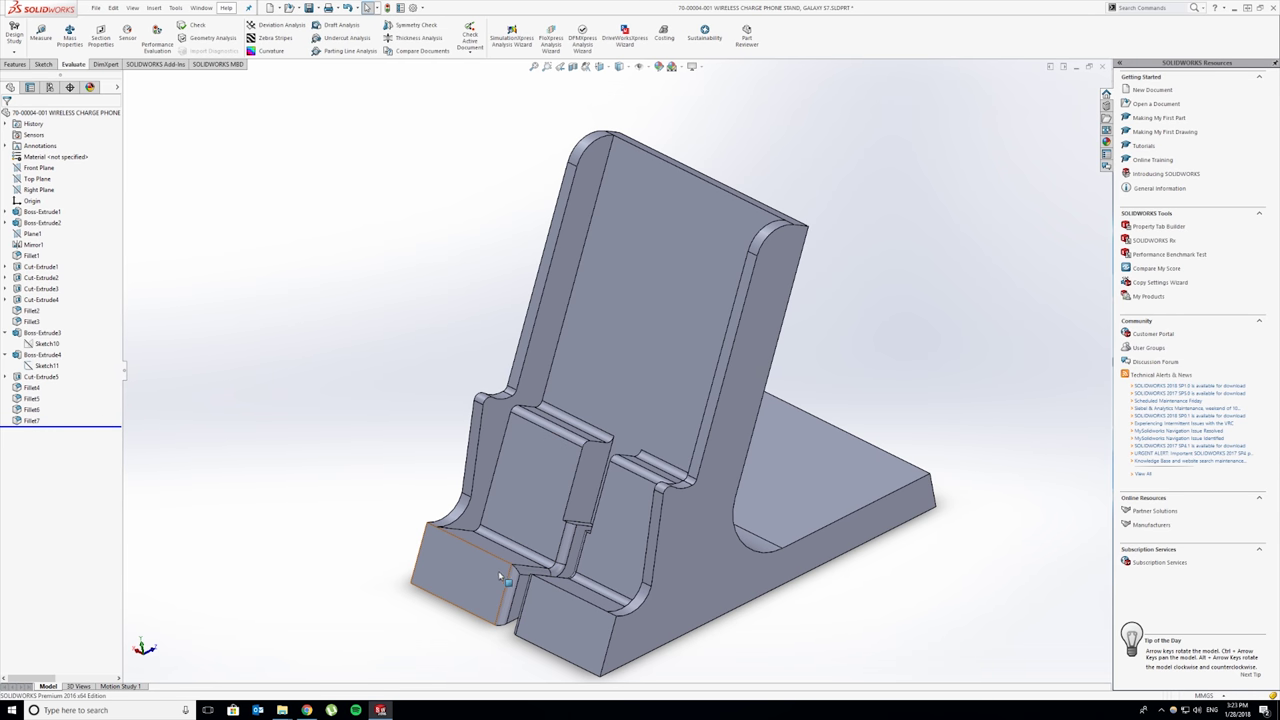
{"action": "key", "text": "Right"}
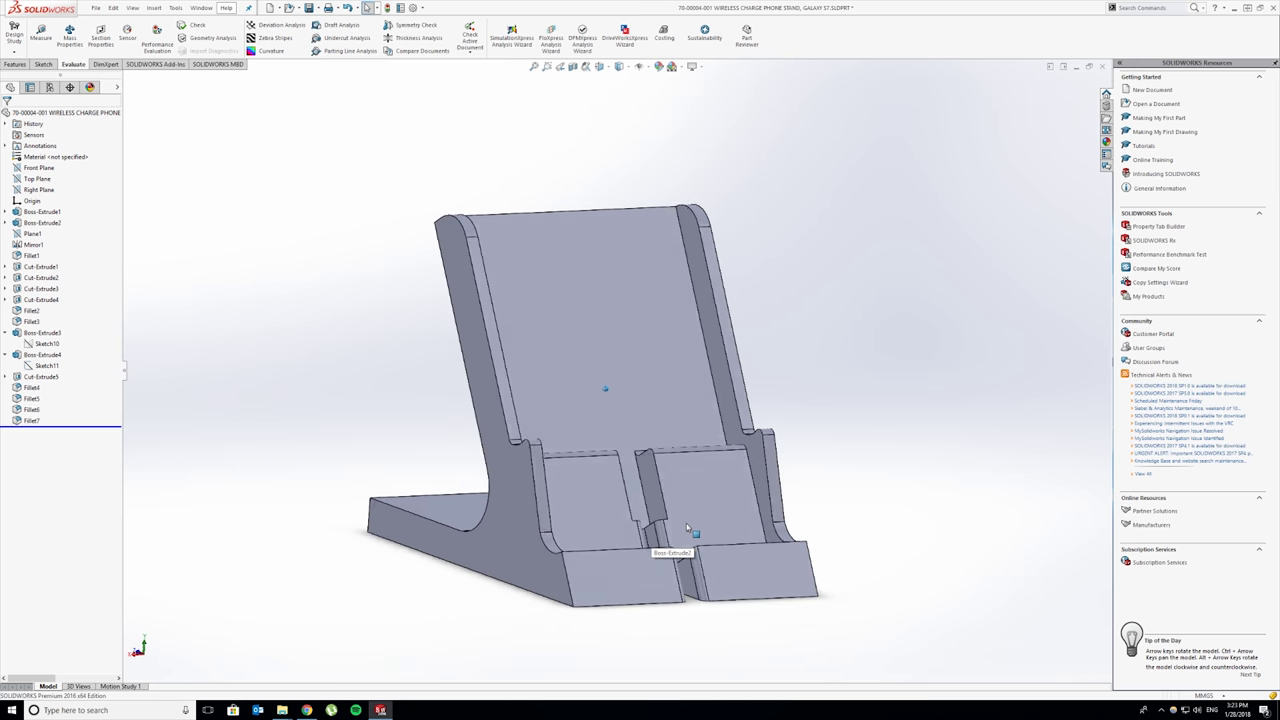
{"action": "key", "text": "Right"}
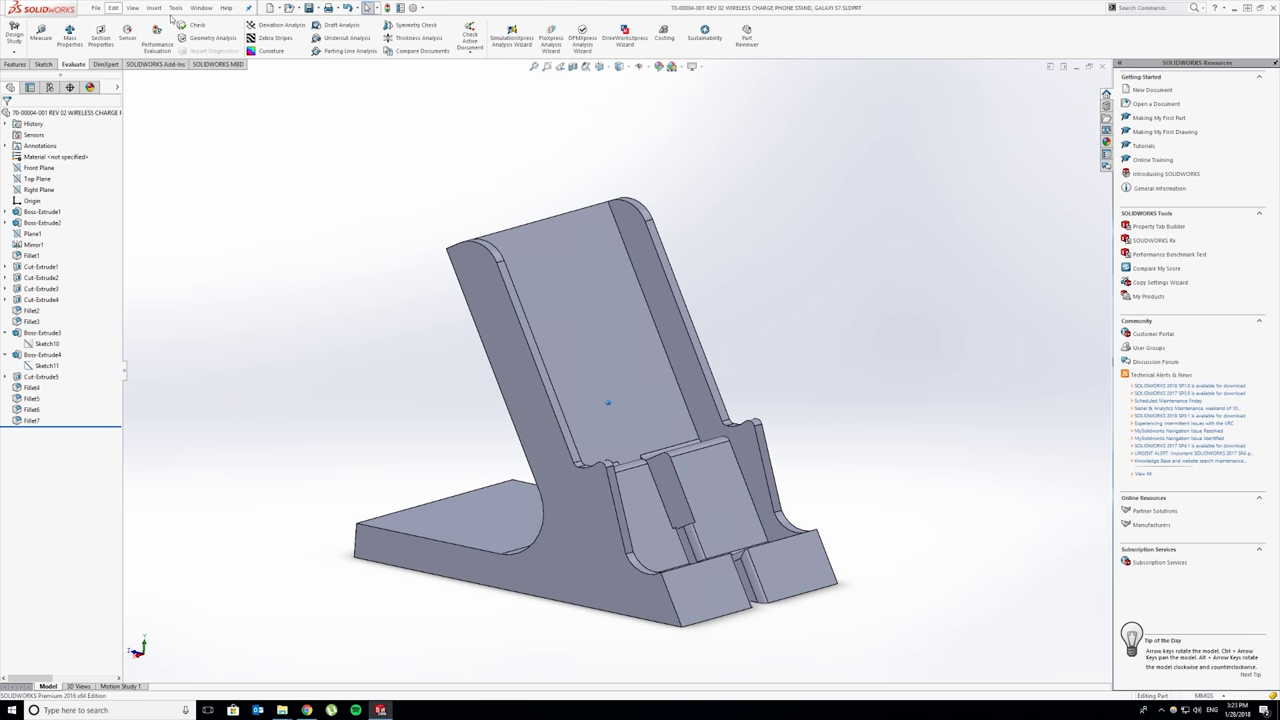
{"action": "left_click", "coordinate": [289, 8]}
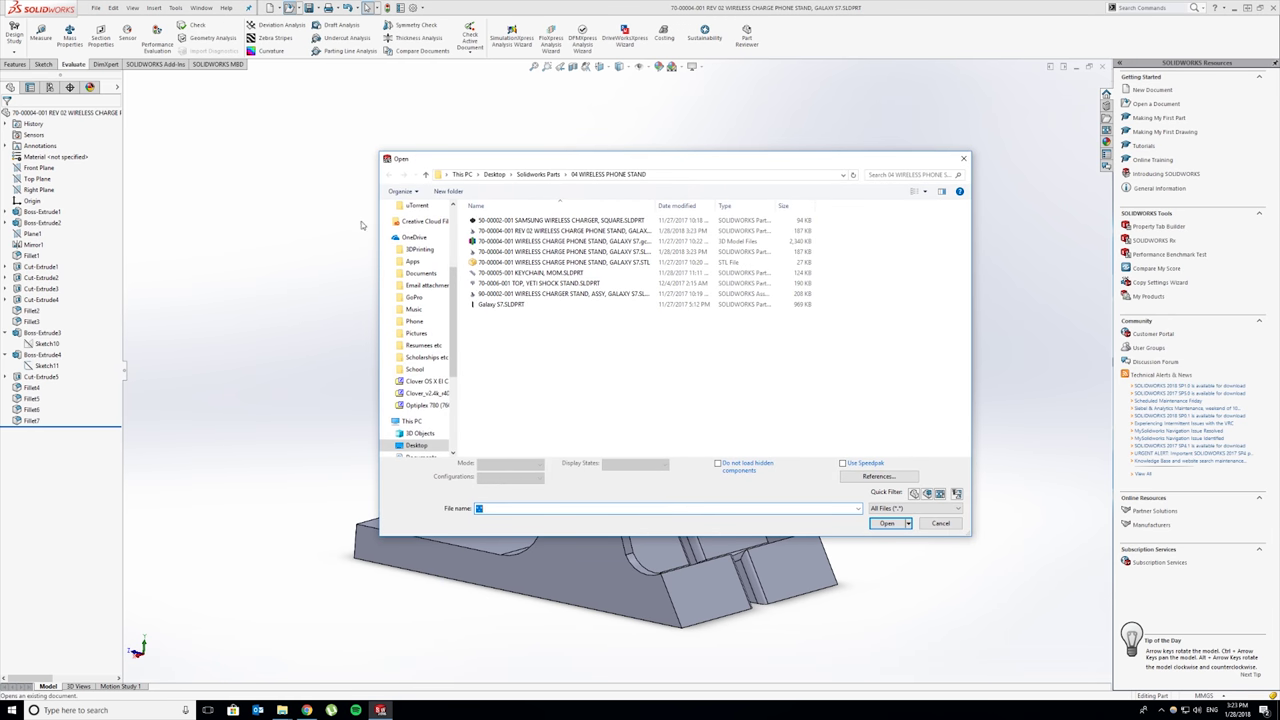
{"action": "double_click", "coordinate": [573, 294]}
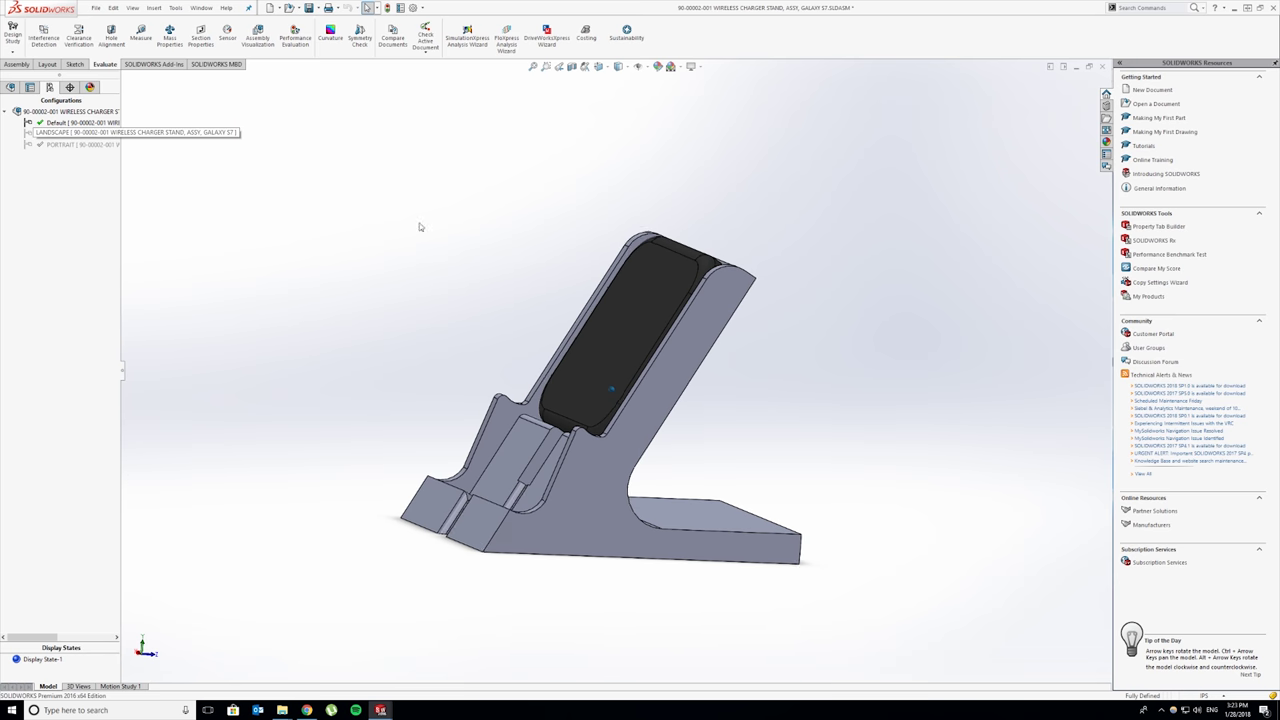
{"action": "middle_click_drag", "start_coordinate": [417, 226], "coordinate": [670, 280]}
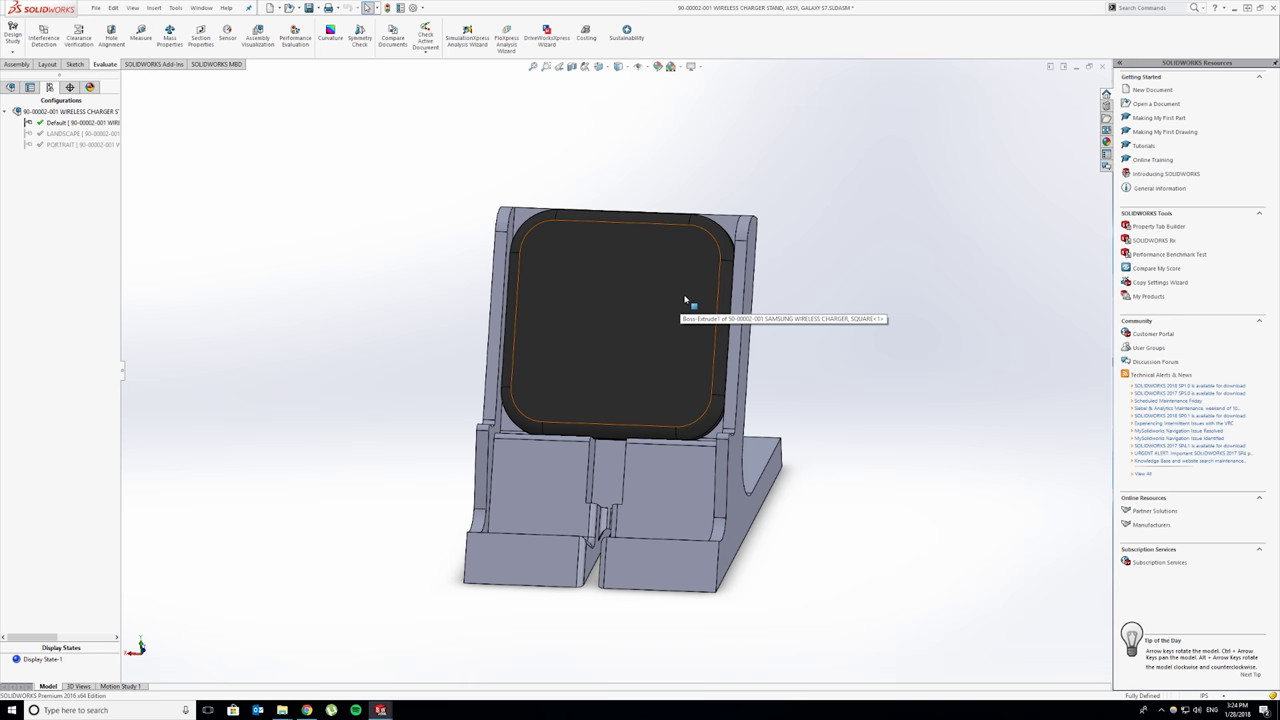
- Inspect the charger seated in the stand and activate the assembly's PORTRAIT configuration
{"action": "middle_click_drag", "start_coordinate": [621, 476], "coordinate": [585, 525]}
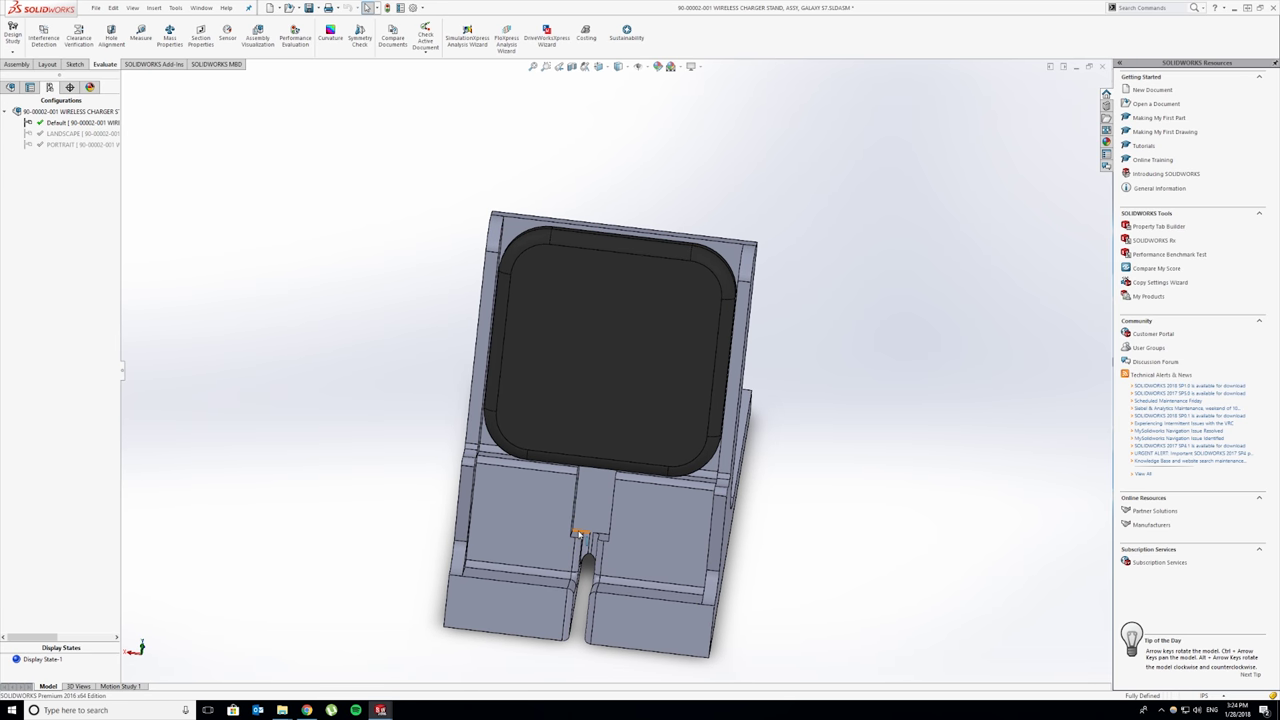
{"action": "middle_click_drag", "start_coordinate": [594, 538], "coordinate": [655, 405]}
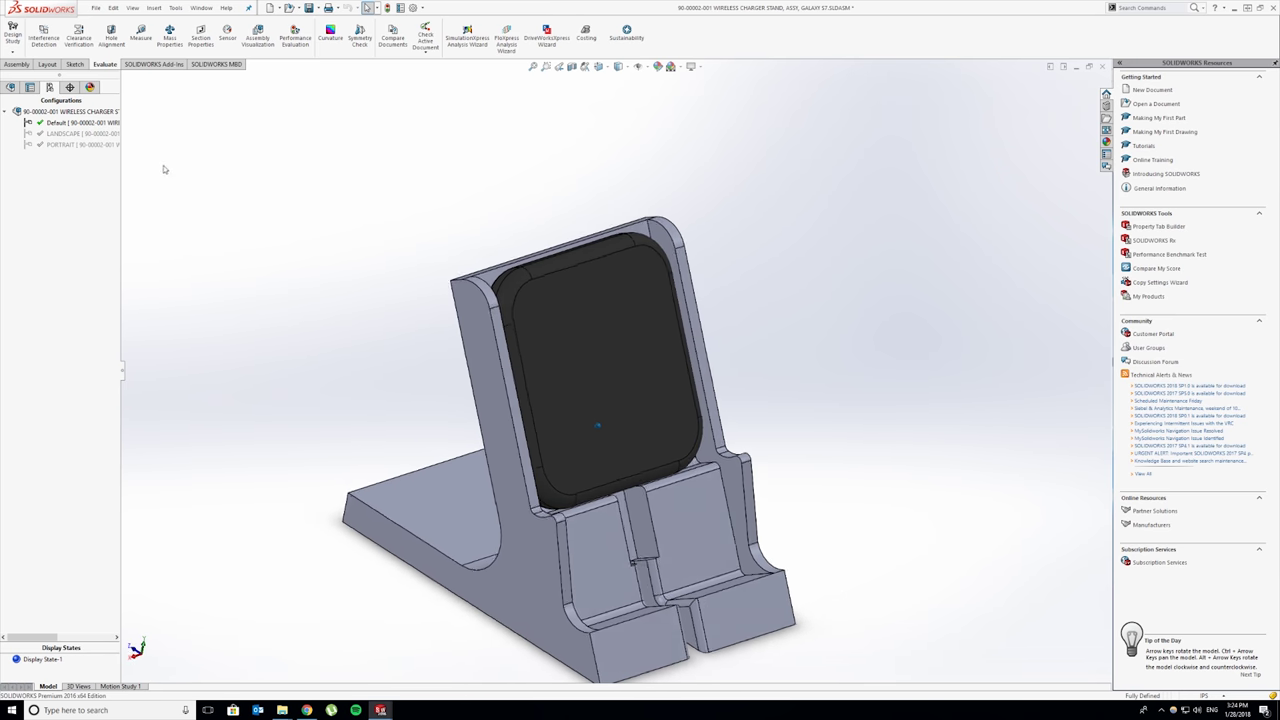
{"action": "middle_click_drag", "start_coordinate": [657, 343], "coordinate": [637, 318]}
{"action": "double_click", "coordinate": [80, 145]}
{"action": "middle_click_drag", "start_coordinate": [802, 377], "coordinate": [810, 367]}
- Examine the upright phone in the stand from both an angled side view and the front
{"action": "key", "text": "Left"}
{"action": "key", "text": "Left"}
{"action": "key", "text": "Left"}
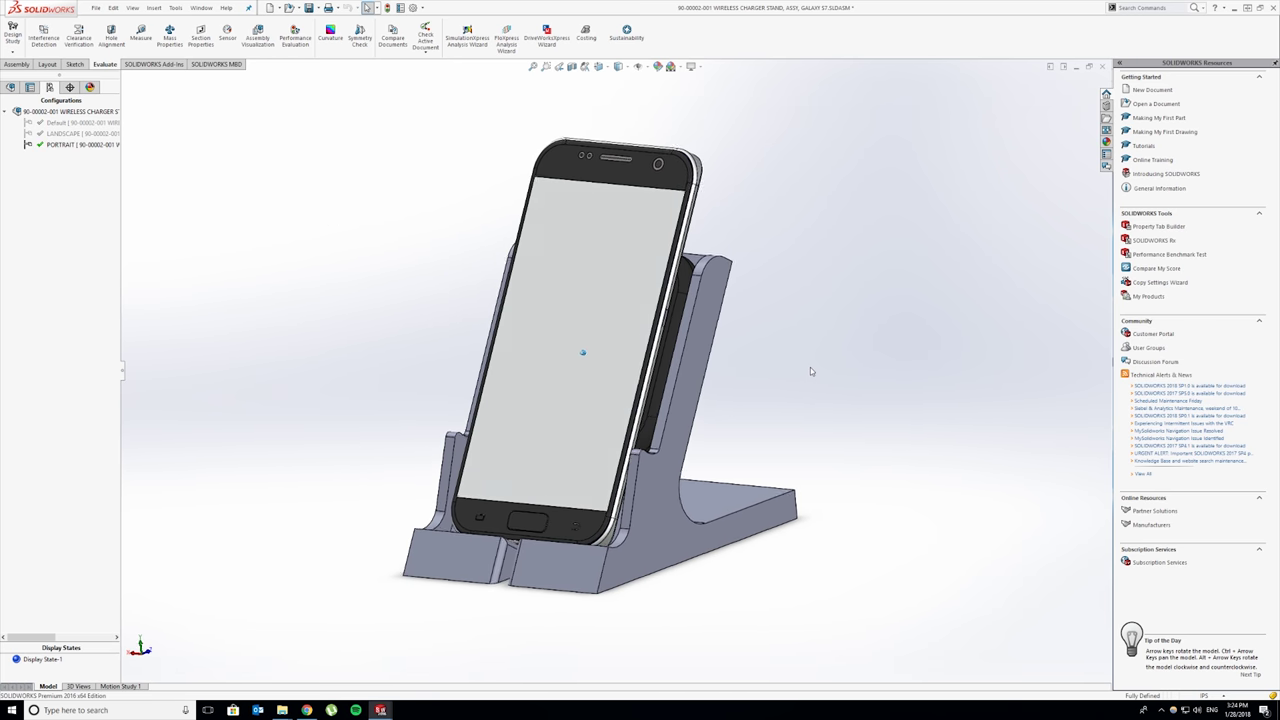
{"action": "key", "text": "Left"}
{"action": "key", "text": "Left"}
{"action": "key", "text": "Left"}
{"action": "key", "text": "Left"}
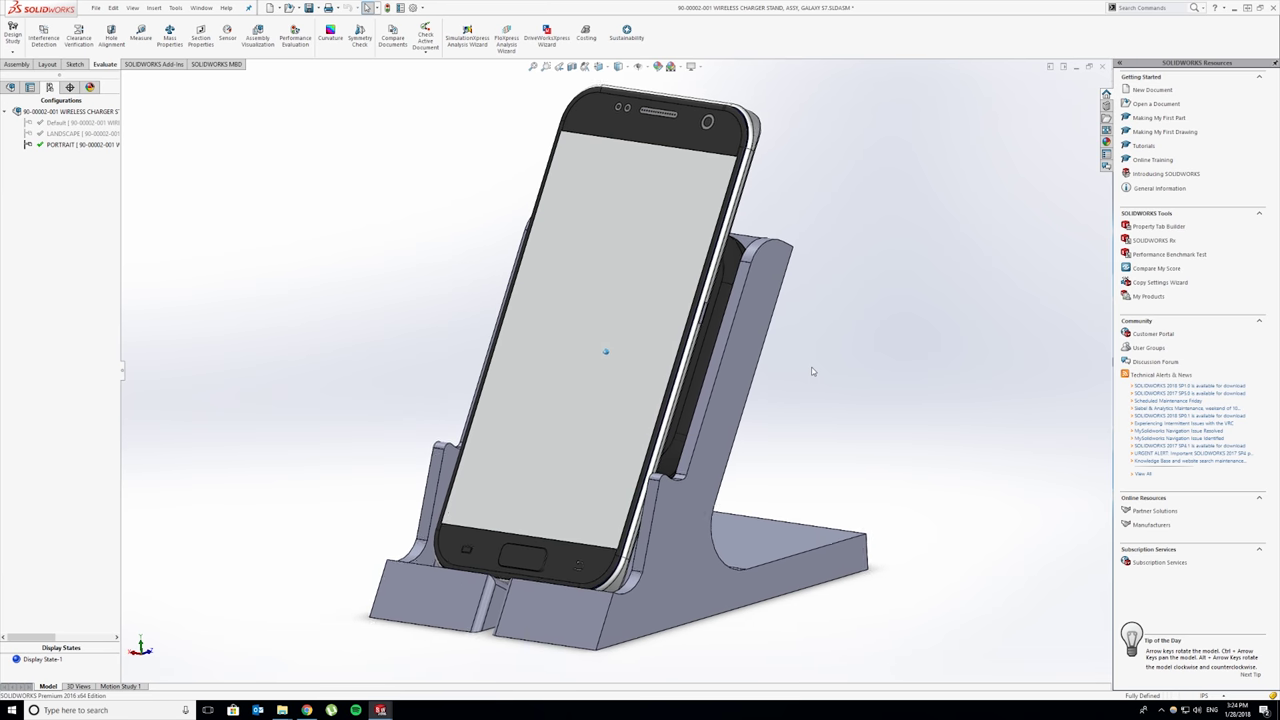
{"action": "middle_click_drag", "start_coordinate": [797, 365], "coordinate": [722, 293]}
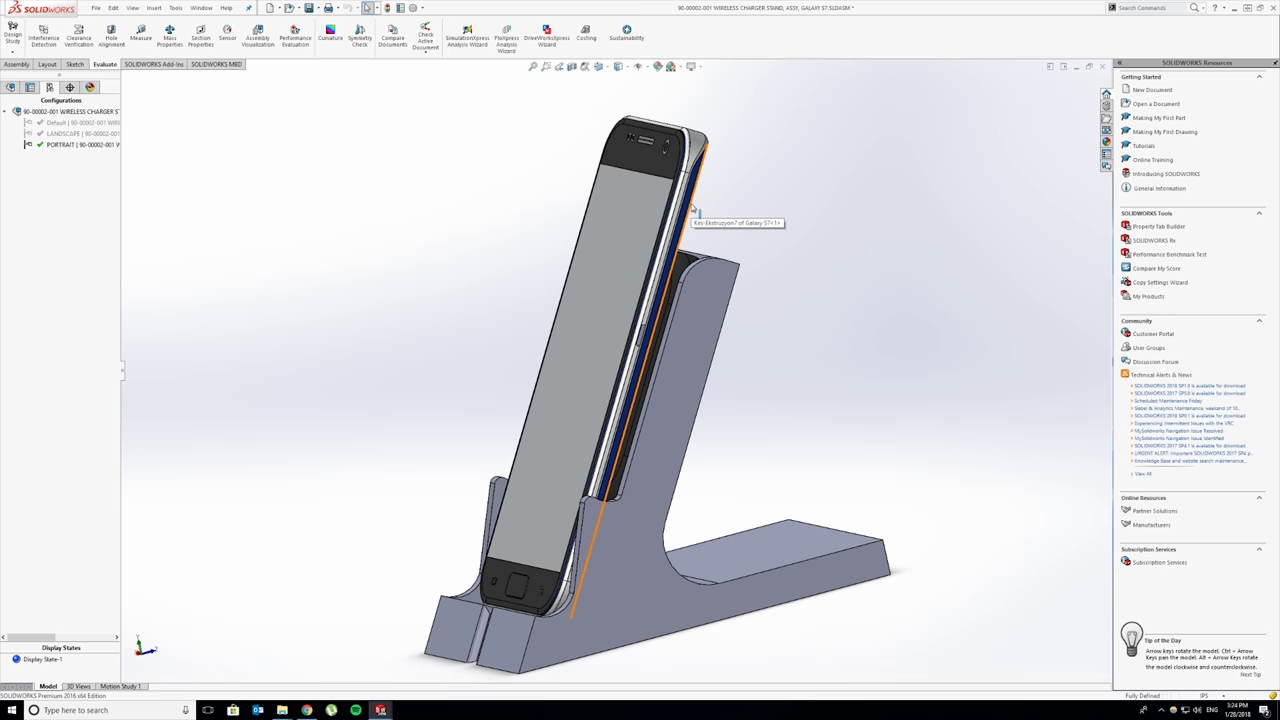
{"action": "middle_click_drag", "start_coordinate": [692, 208], "coordinate": [726, 532]}
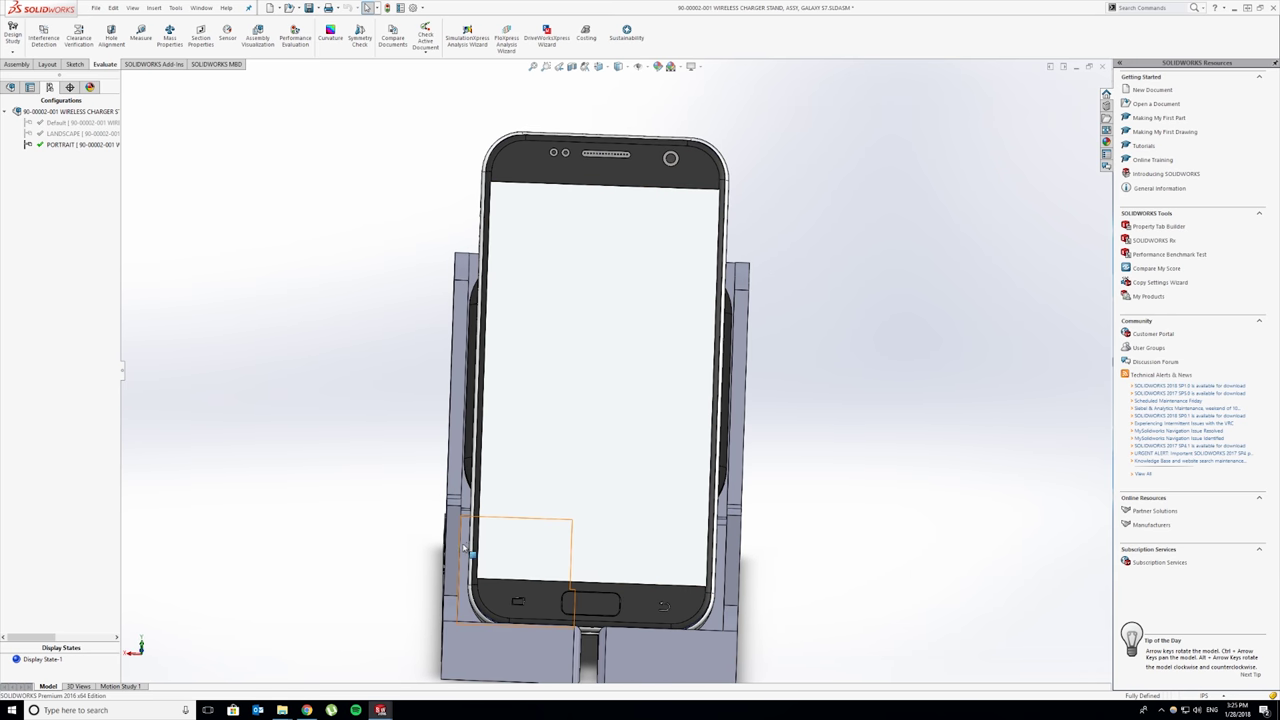
- Measure the distance between the inner edges of the stand's two lower side walls beside the phone
{"action": "middle_click_drag", "start_coordinate": [469, 548], "coordinate": [478, 549]}
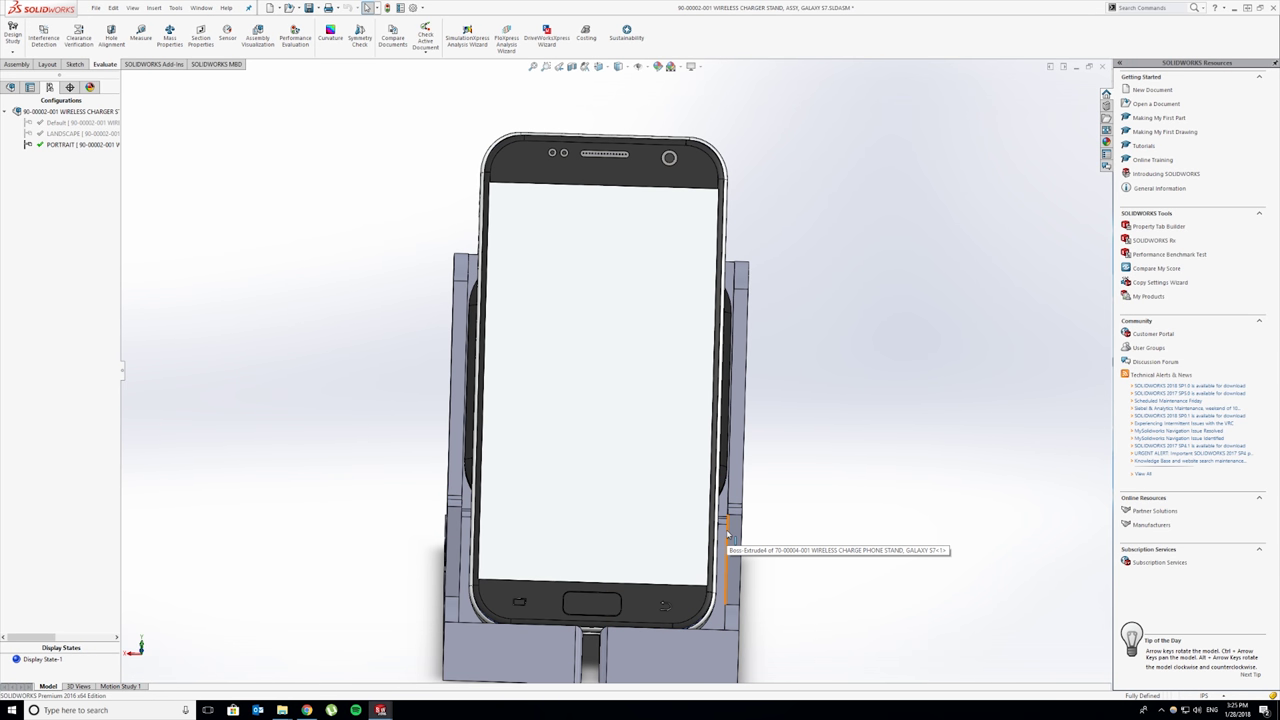
{"action": "left_click", "coordinate": [727, 533], "text": "ctrl"}
{"action": "key", "text": "m"}
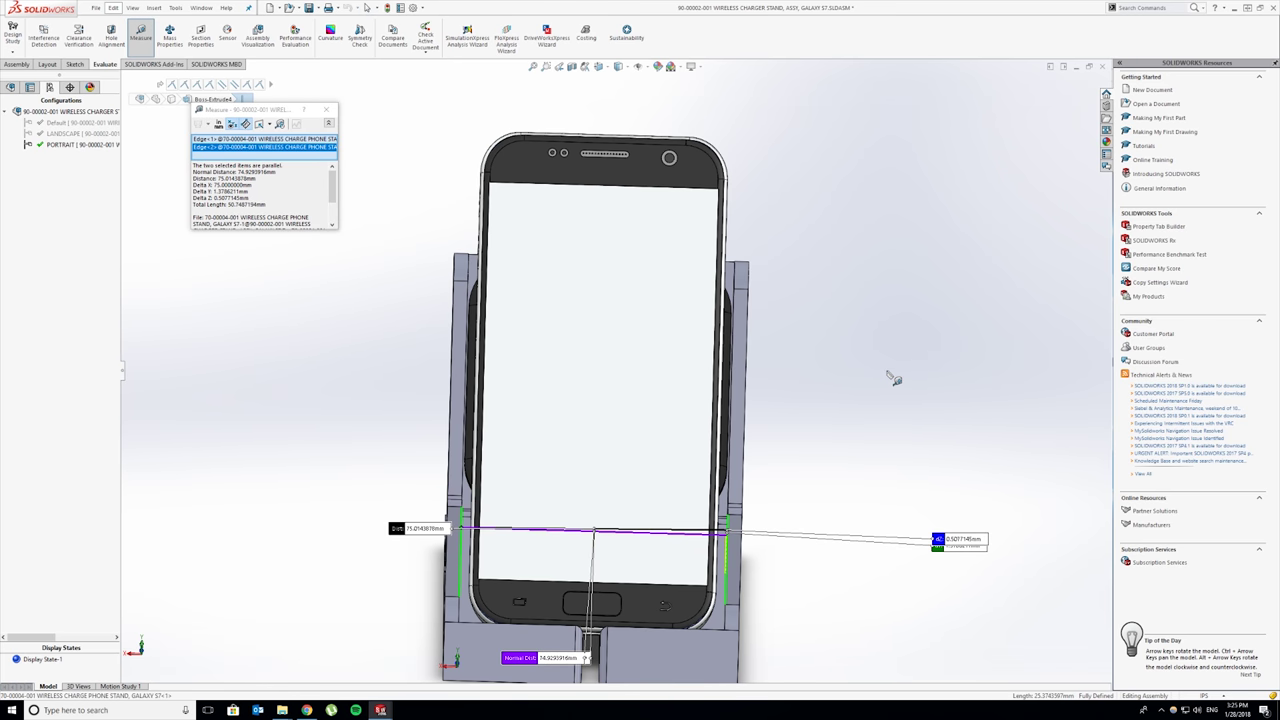
{"action": "key", "text": "Escape"}
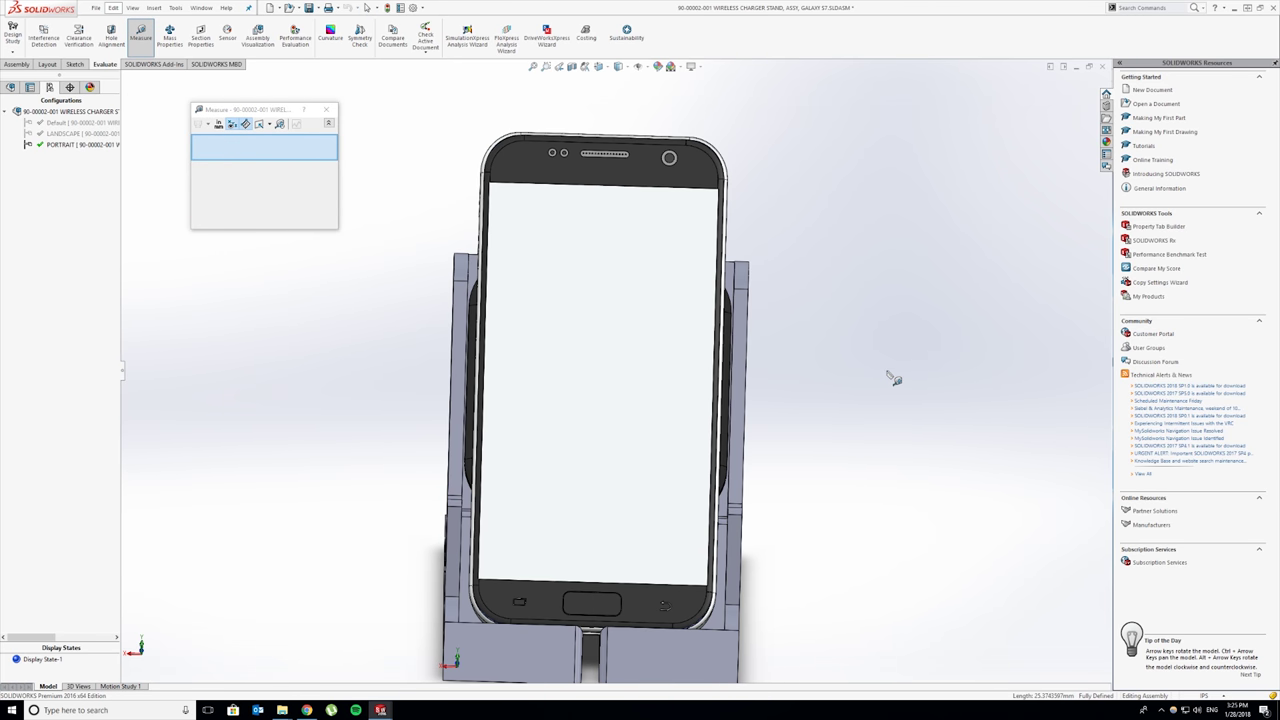
{"action": "left_click", "coordinate": [326, 109]}
- Activate the assembly's LANDSCAPE configuration and shift the sideways phone slightly against the charger
{"action": "middle_click_drag", "start_coordinate": [797, 334], "coordinate": [1178, 456]}
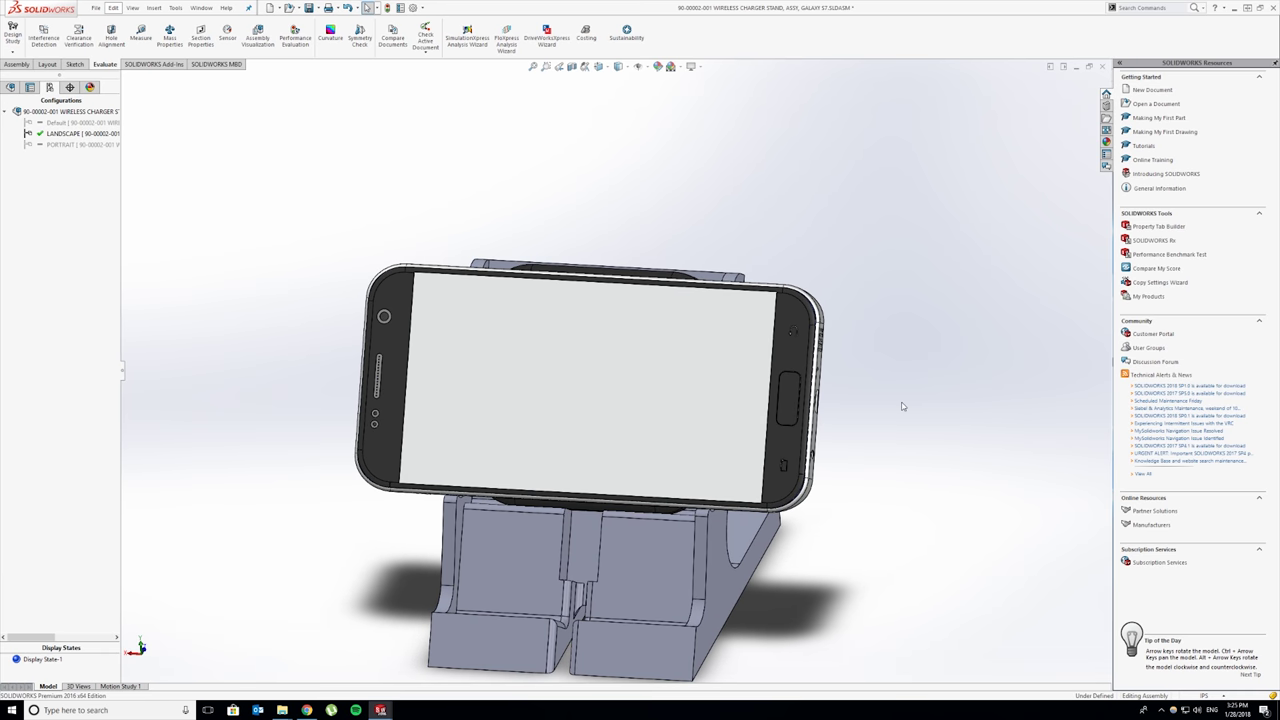
{"action": "middle_click_drag", "start_coordinate": [902, 406], "coordinate": [828, 385]}
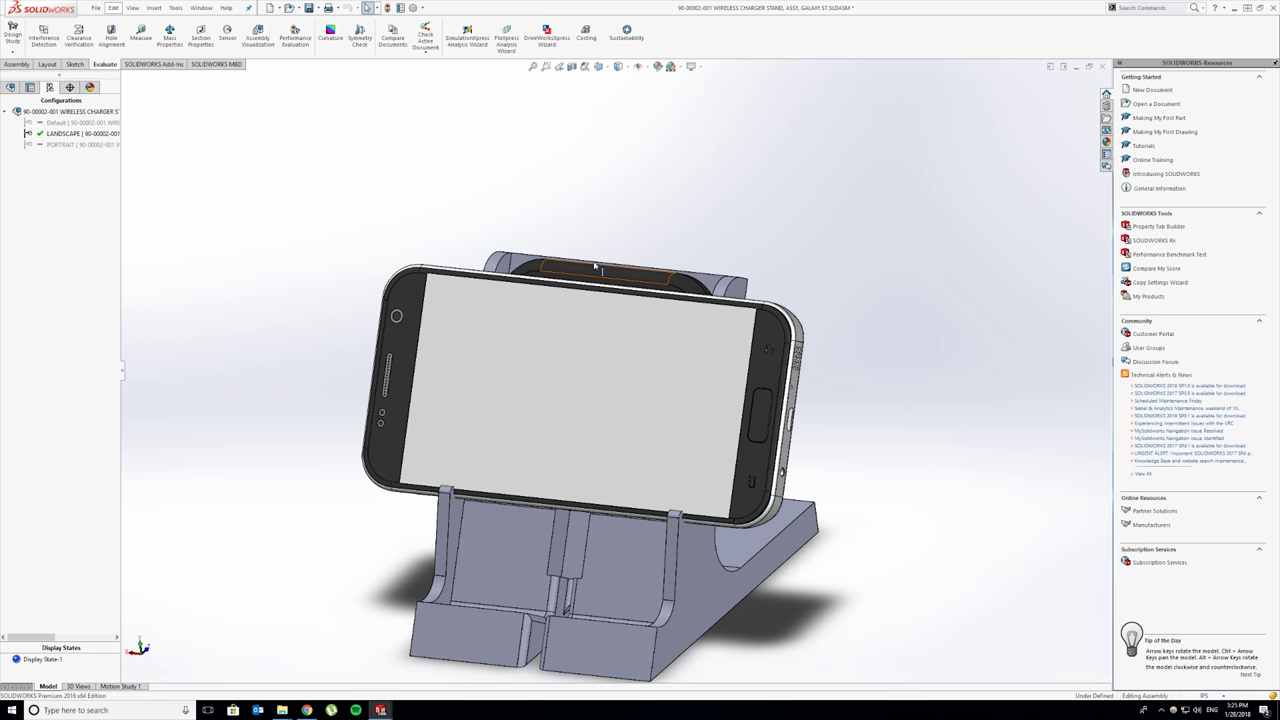
{"action": "left_click_drag", "start_coordinate": [634, 343], "coordinate": [645, 370]}
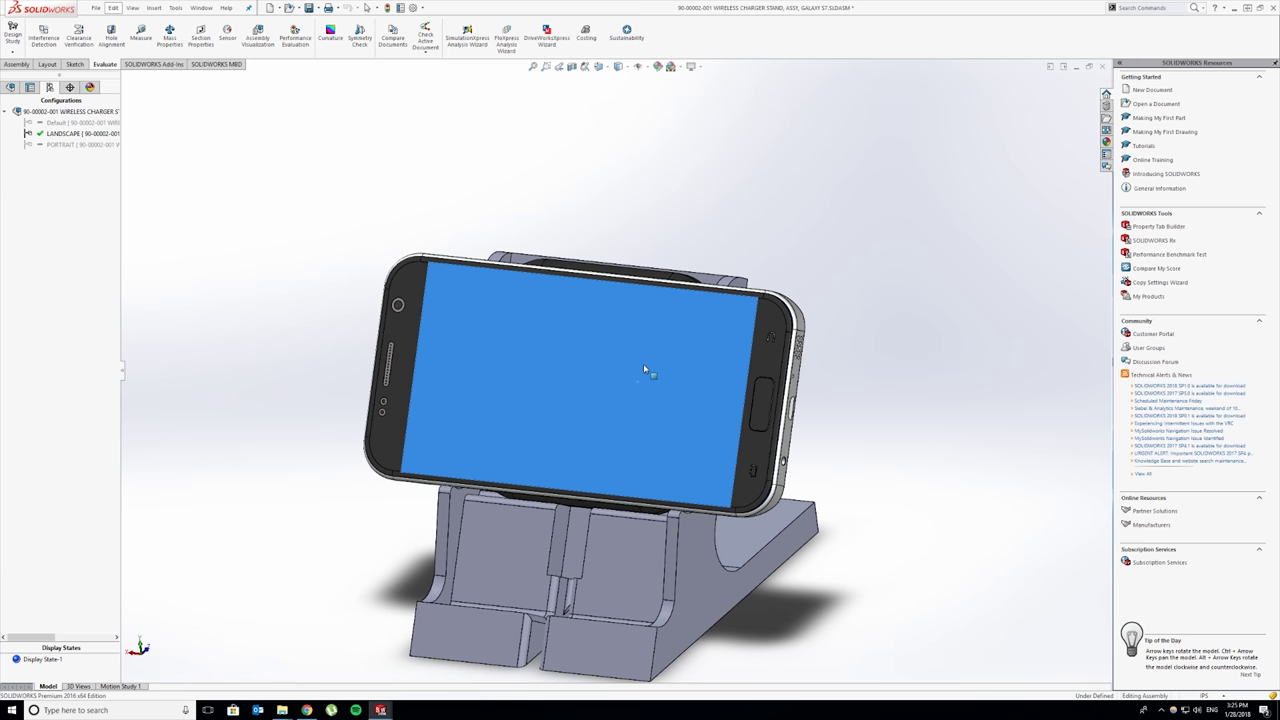
{"action": "left_click", "coordinate": [991, 369]}
{"action": "key", "text": "ctrl+1"}
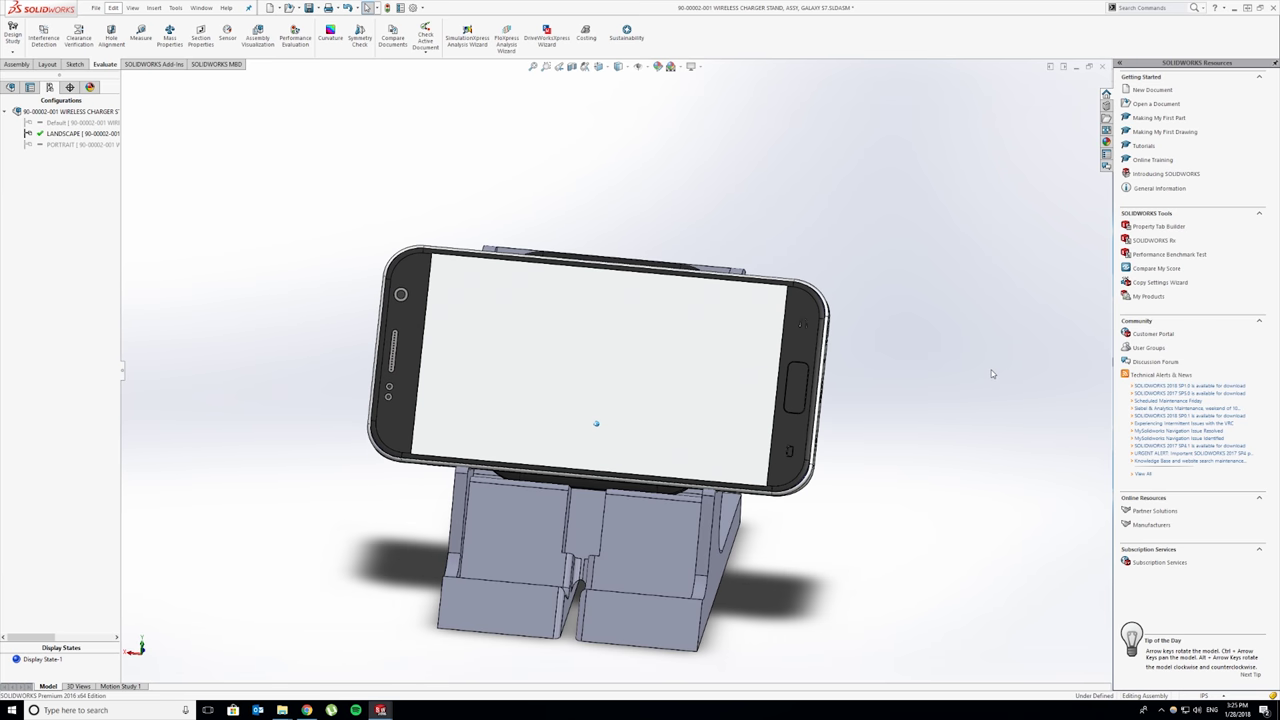
- Examine the landscape phone in the stand from the front, the side and behind, checking how it rests on the side walls
{"action": "key", "text": "Up"}
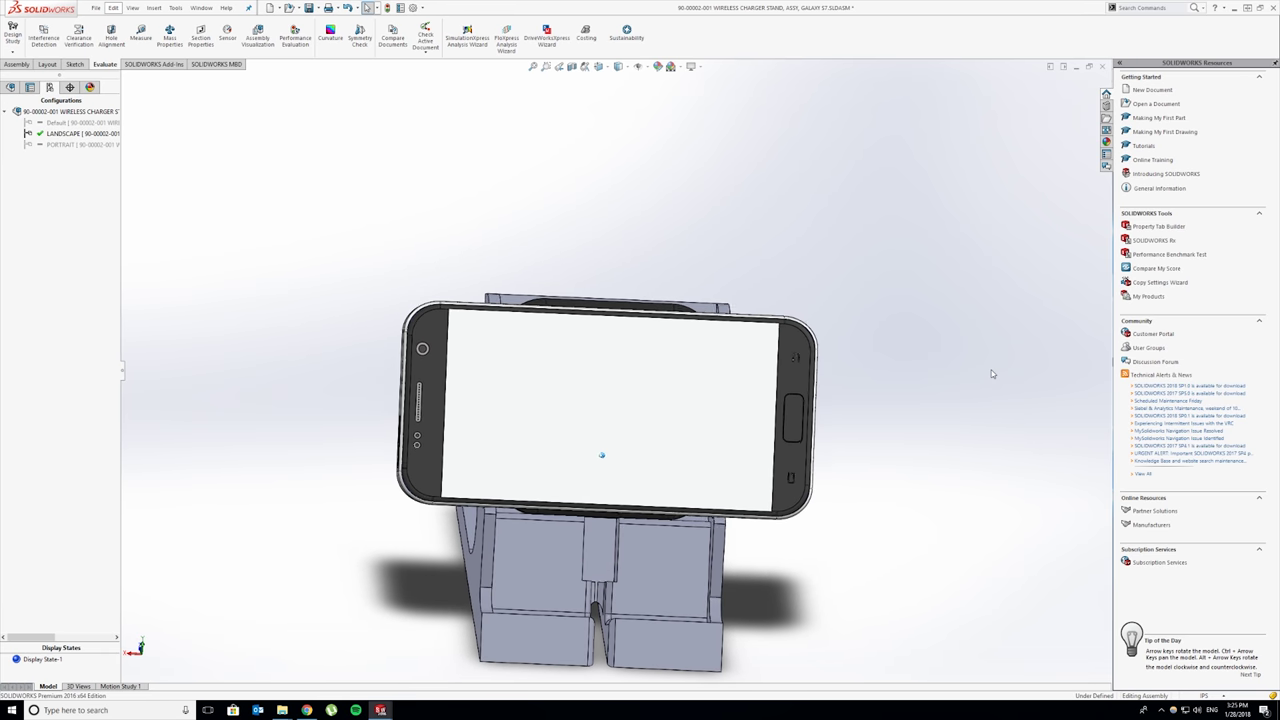
{"action": "key", "text": "Right"}
{"action": "key", "text": "Right"}
{"action": "key", "text": "Right"}
{"action": "key", "text": "Right"}
{"action": "key", "text": "Right"}
{"action": "key", "text": "Right"}
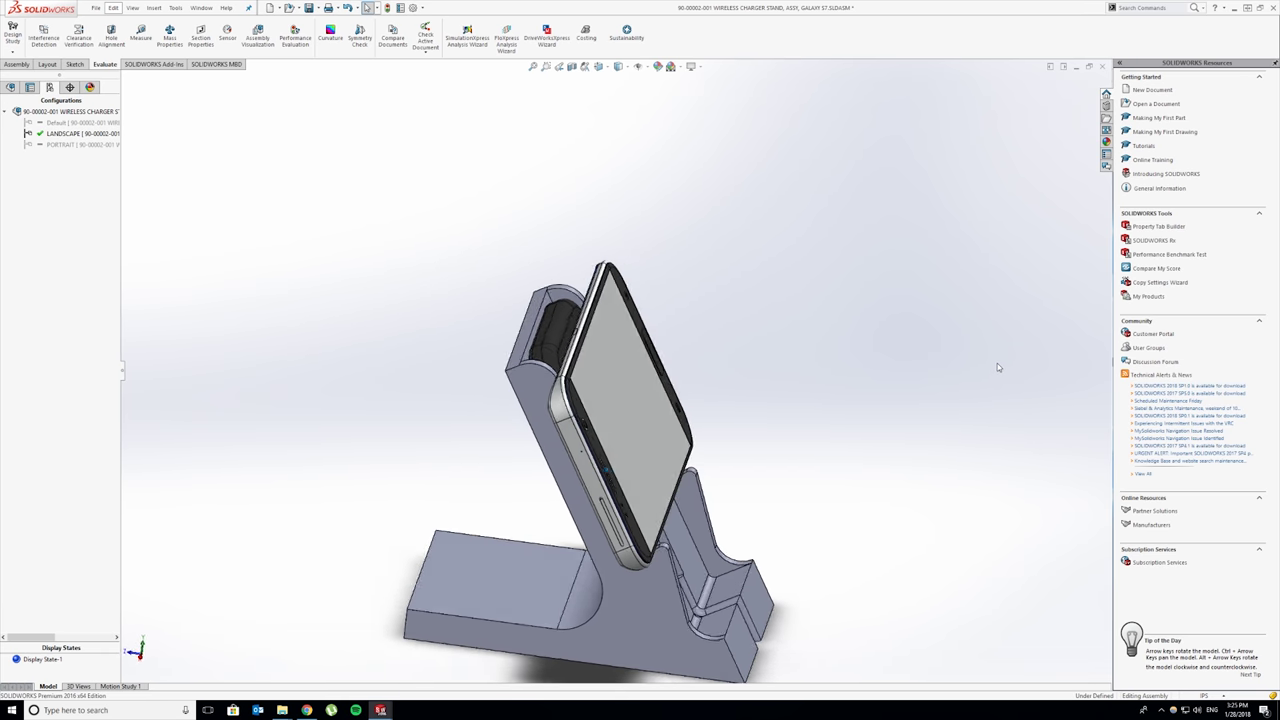
{"action": "key", "text": "Right"}
{"action": "key", "text": "Right"}
{"action": "key", "text": "Right"}
{"action": "key", "text": "Right"}
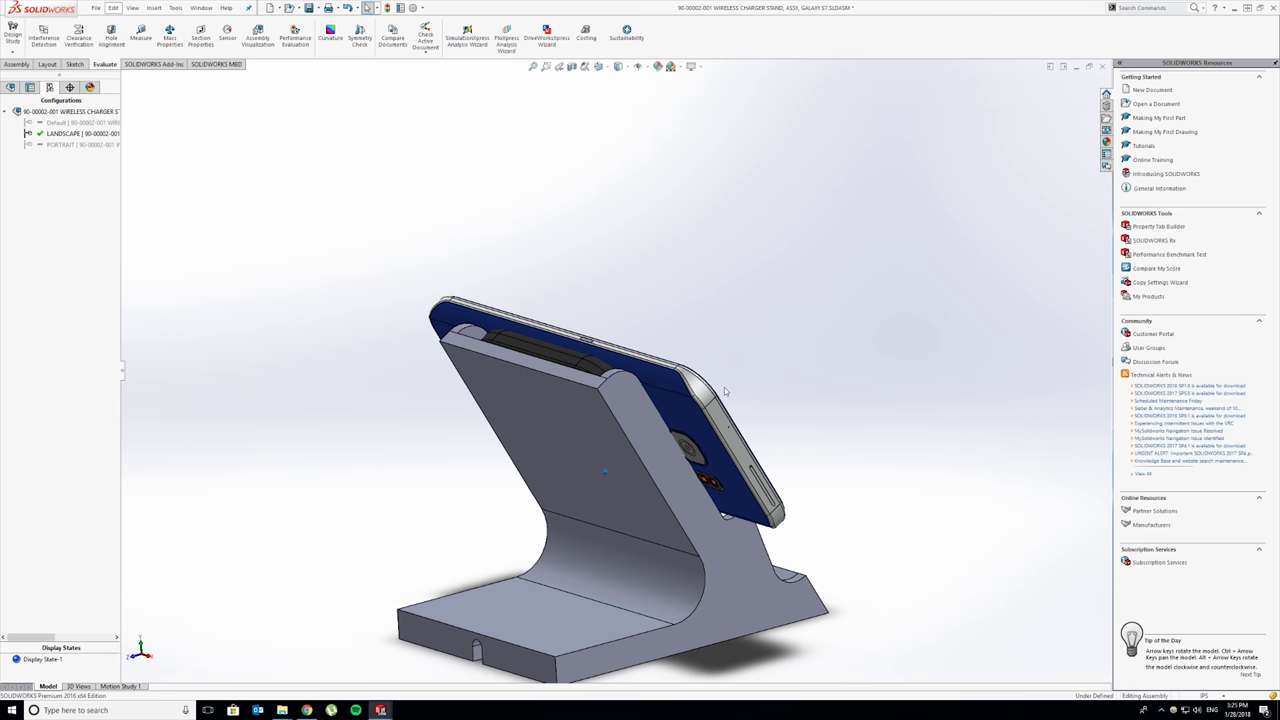
{"action": "key", "text": "Right"}
{"action": "key", "text": "Right"}
{"action": "key", "text": "Right"}
{"action": "key", "text": "Right"}
{"action": "key", "text": "Right"}
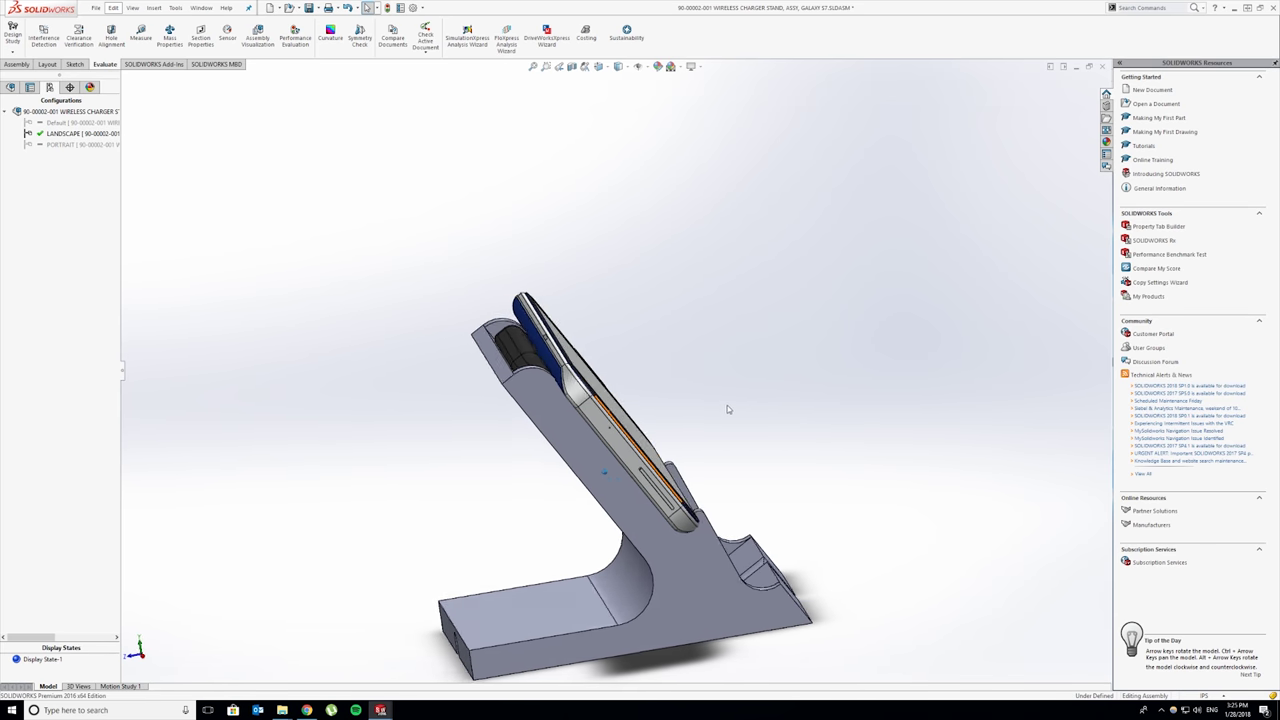
{"action": "key", "text": "Right"}
{"action": "key", "text": "Right"}
{"action": "key", "text": "Right"}
{"action": "key", "text": "Right"}
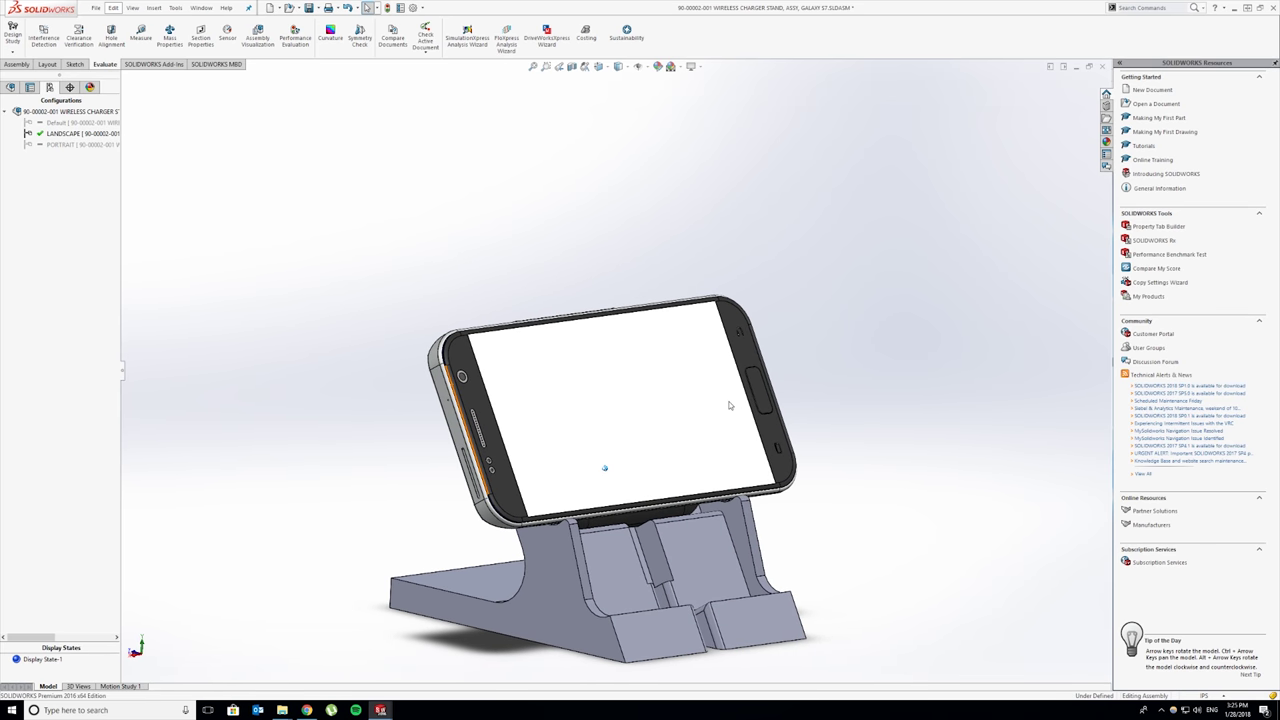
{"action": "key", "text": "Right"}
{"action": "key", "text": "Right"}
{"action": "key", "text": "Right"}
{"action": "key", "text": "Right"}
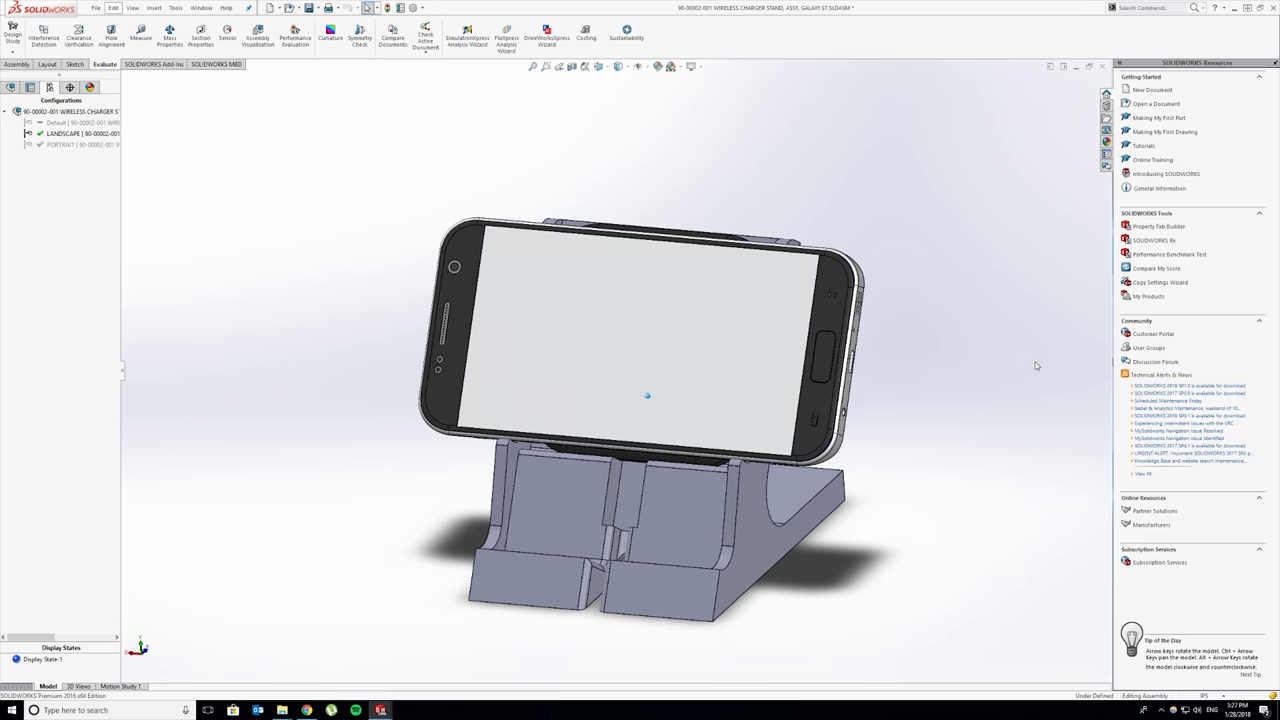
- Turn the landscape assembly through a full revolution and examine the stand's profile, back, cable slot and front
{"action": "key", "text": "Left"}
{"action": "key", "text": "Left"}
{"action": "key", "text": "Left"}
{"action": "key", "text": "Left"}
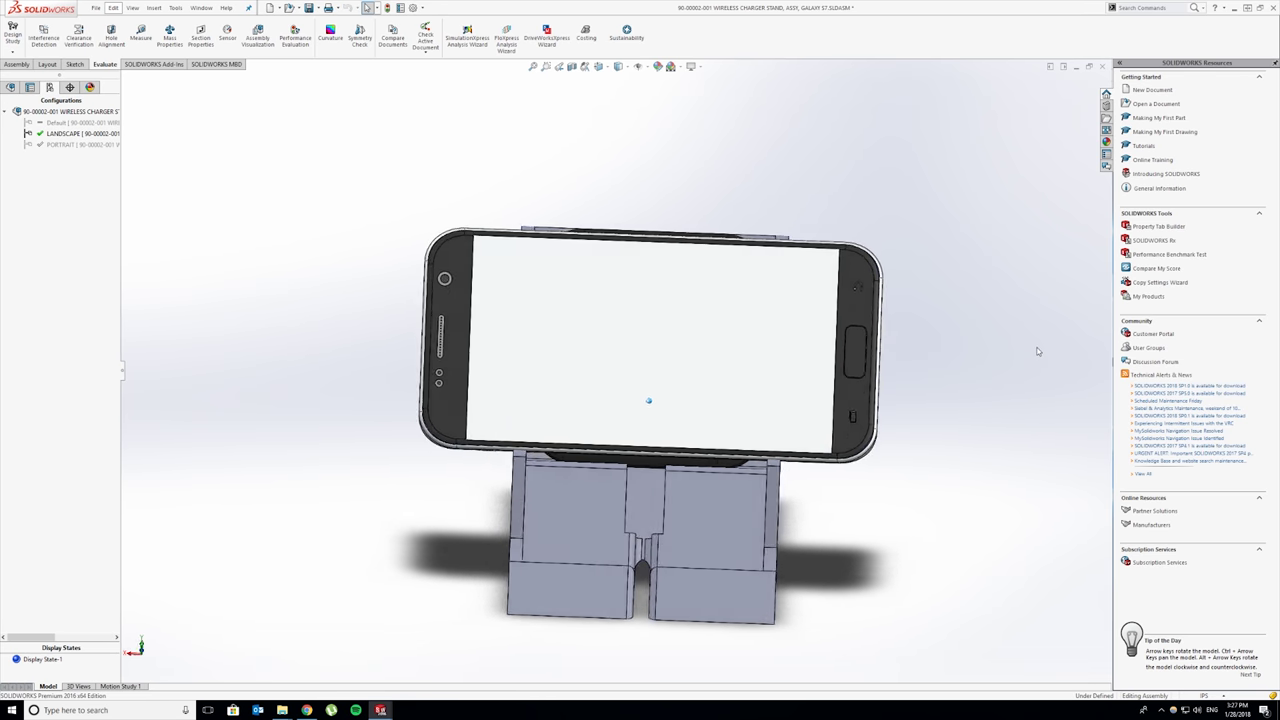
{"action": "key", "text": "Left"}
{"action": "key", "text": "Left"}
{"action": "key", "text": "Left"}
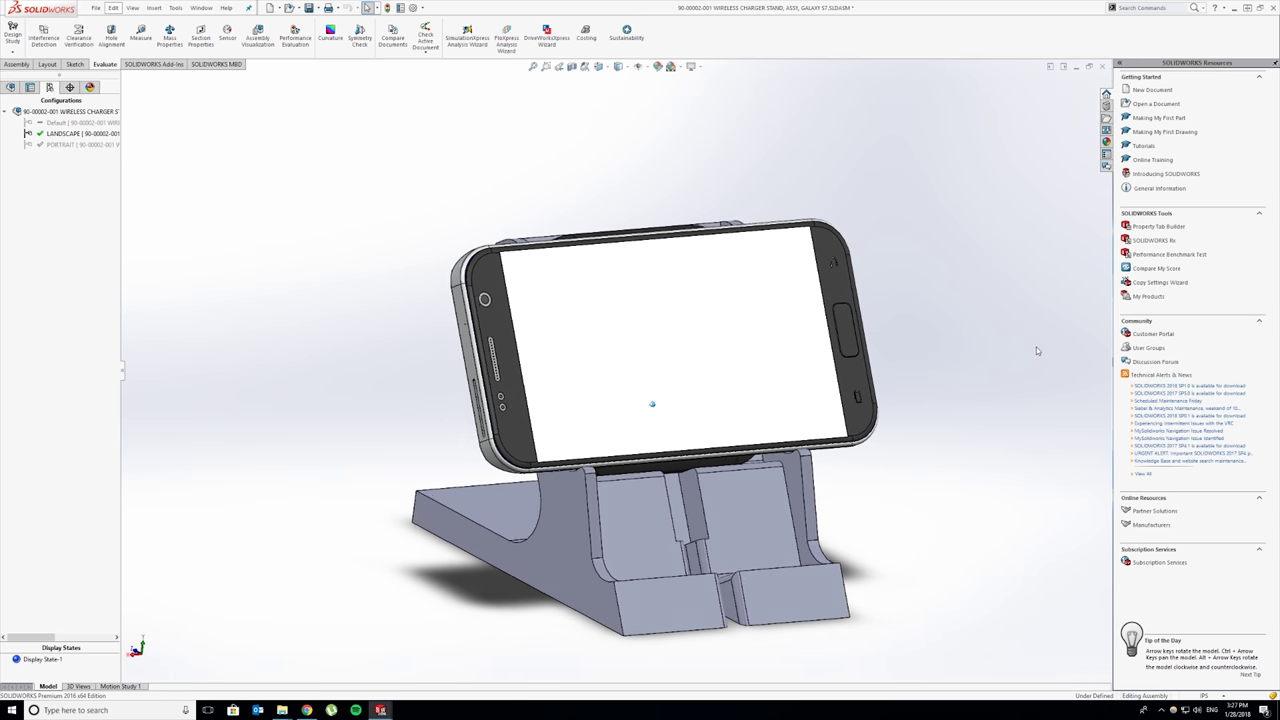
{"action": "key", "text": "Left"}
{"action": "key", "text": "Left"}
{"action": "key", "text": "Left"}
{"action": "key", "text": "Left"}
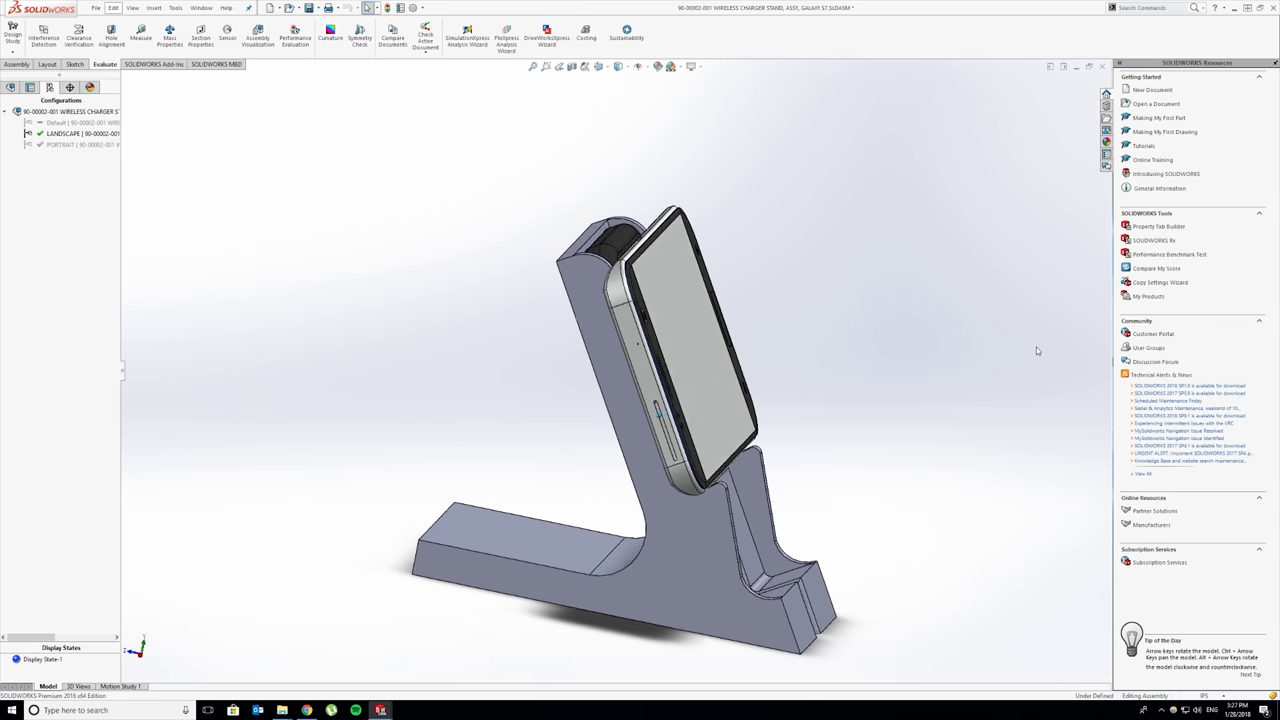
{"action": "key", "text": "Left"}
{"action": "key", "text": "Left"}
{"action": "key", "text": "Left"}
{"action": "key", "text": "Left"}
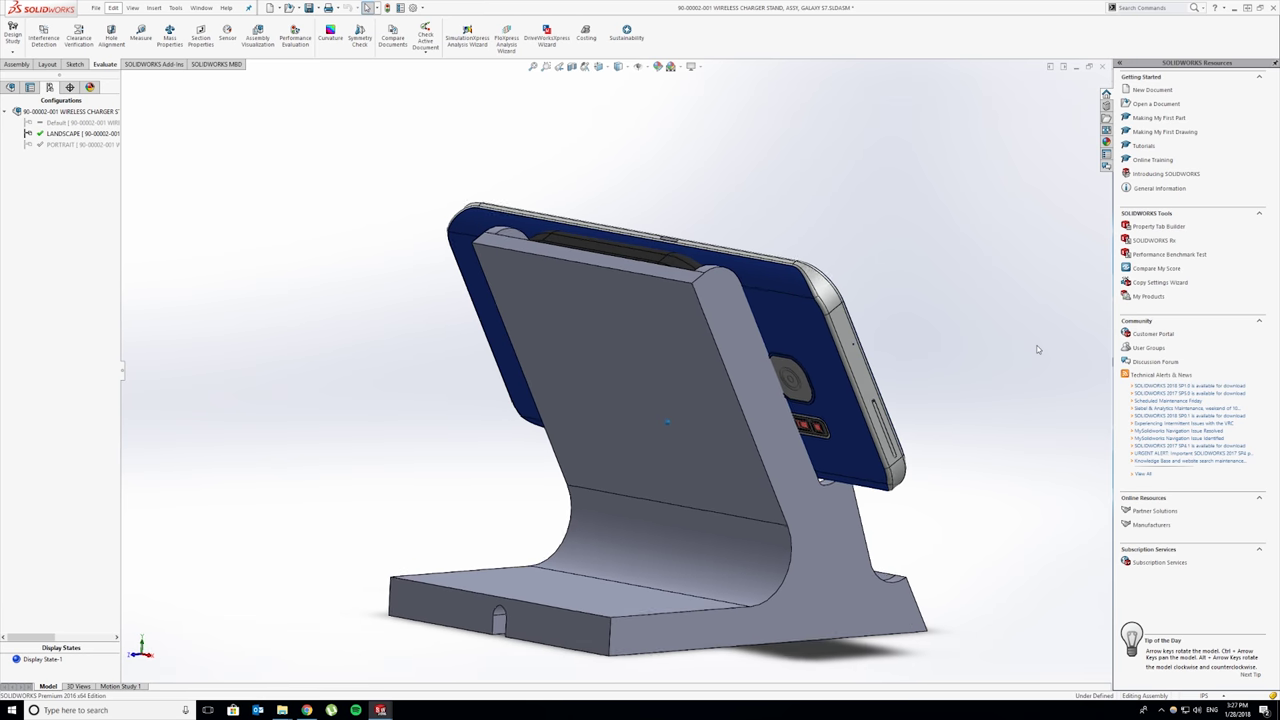
{"action": "key", "text": "Left"}
{"action": "key", "text": "Left"}
{"action": "key", "text": "Left"}
{"action": "key", "text": "Left"}
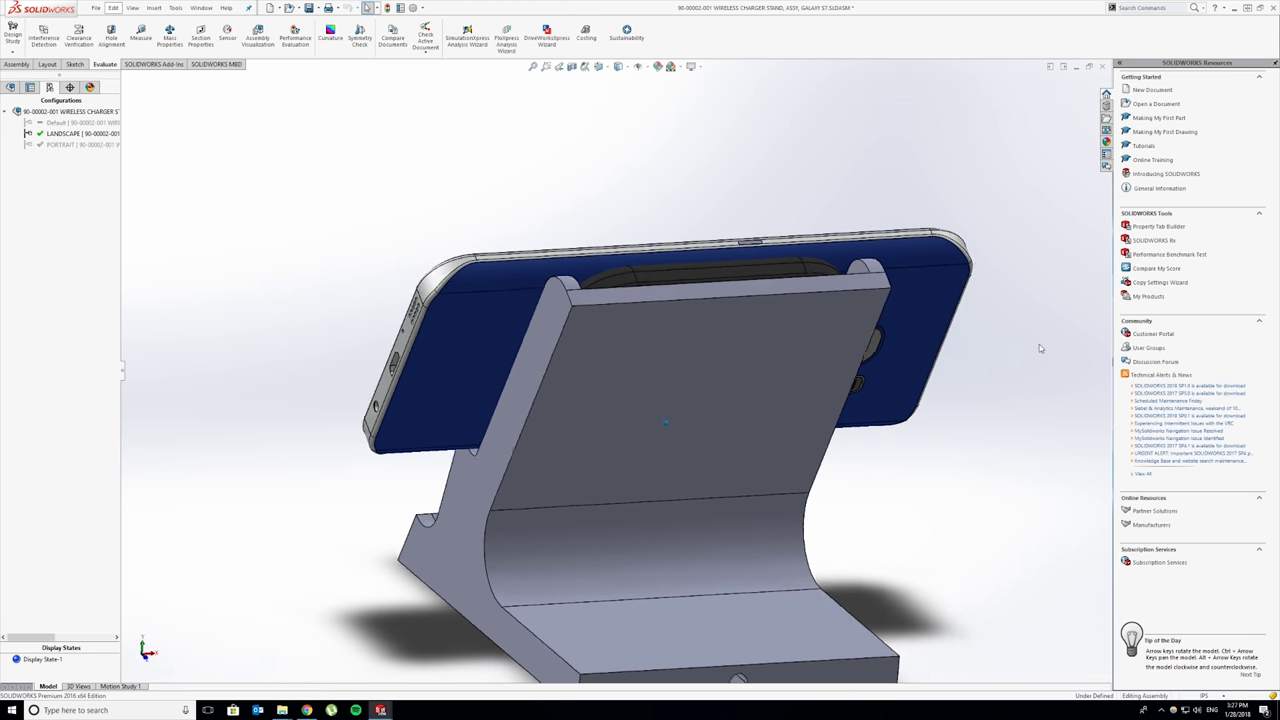
{"action": "key", "text": "Left"}
{"action": "key", "text": "Left"}
{"action": "key", "text": "Left"}
{"action": "key", "text": "Left"}
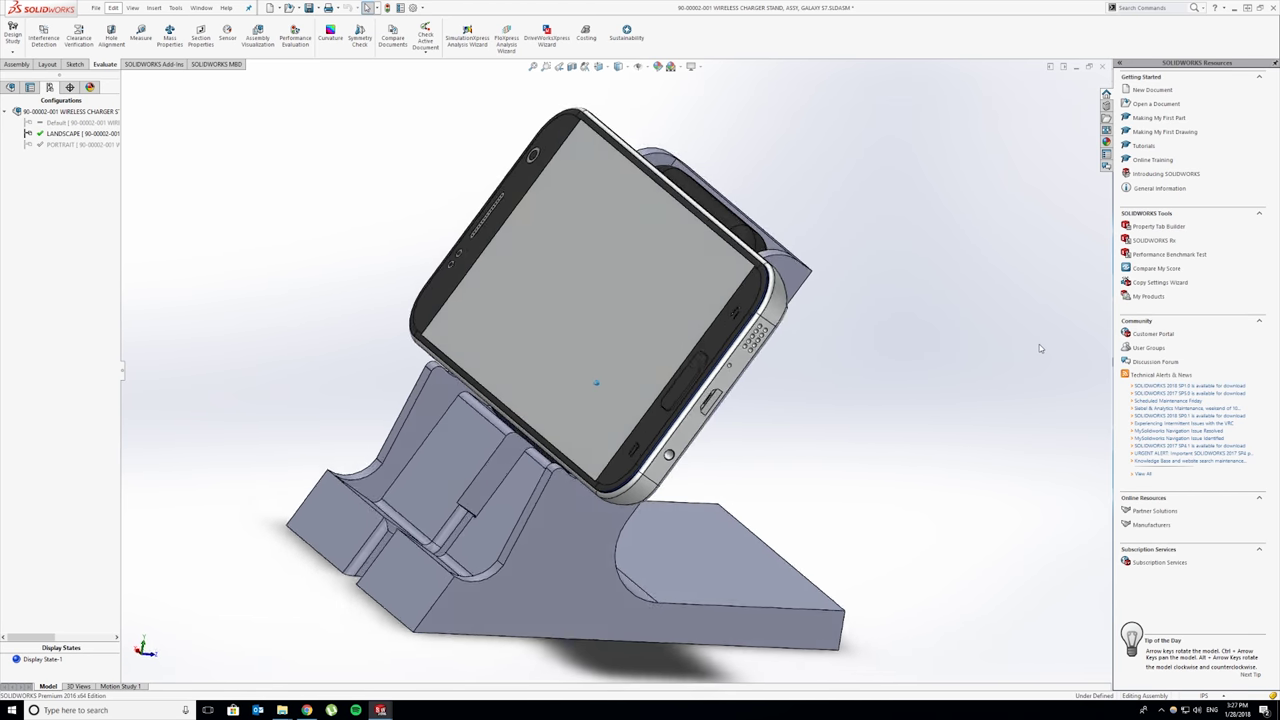
{"action": "key", "text": "Left"}
{"action": "key", "text": "Left"}
{"action": "key", "text": "Left"}
{"action": "key", "text": "Left"}
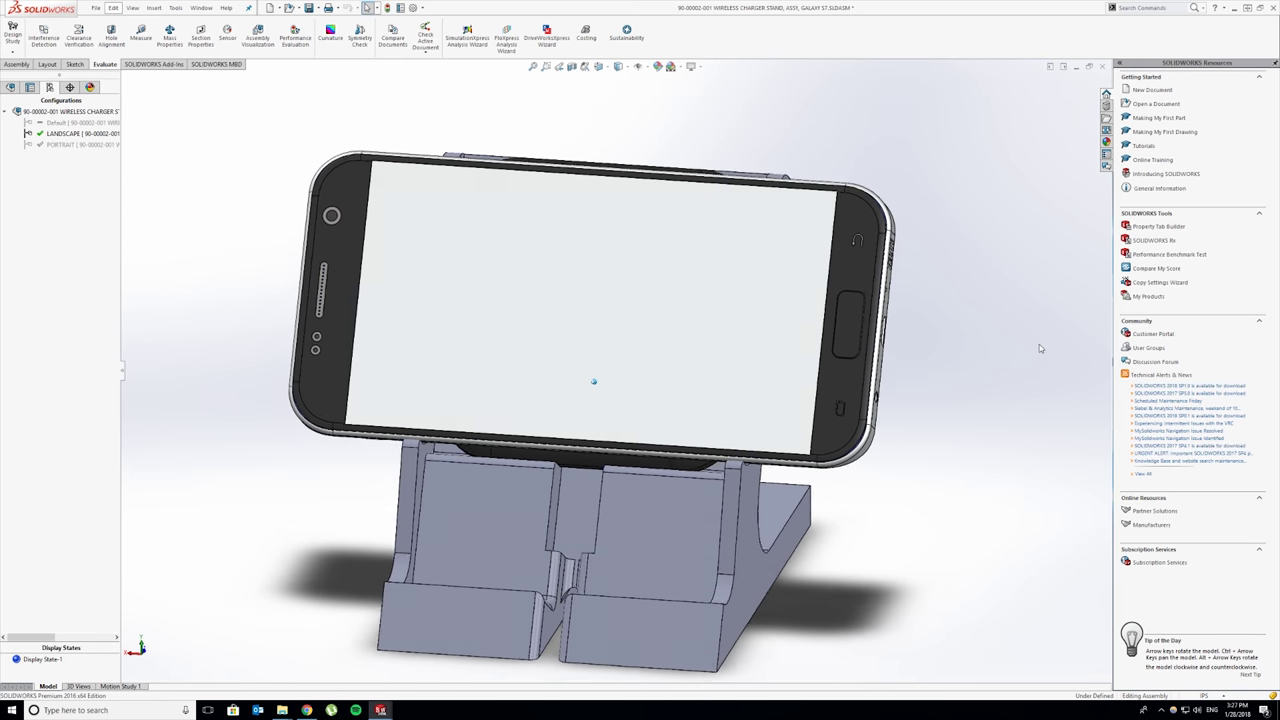
{"action": "key", "text": "Left"}
{"action": "key", "text": "Left"}
{"action": "key", "text": "Left"}
{"action": "key", "text": "Left"}
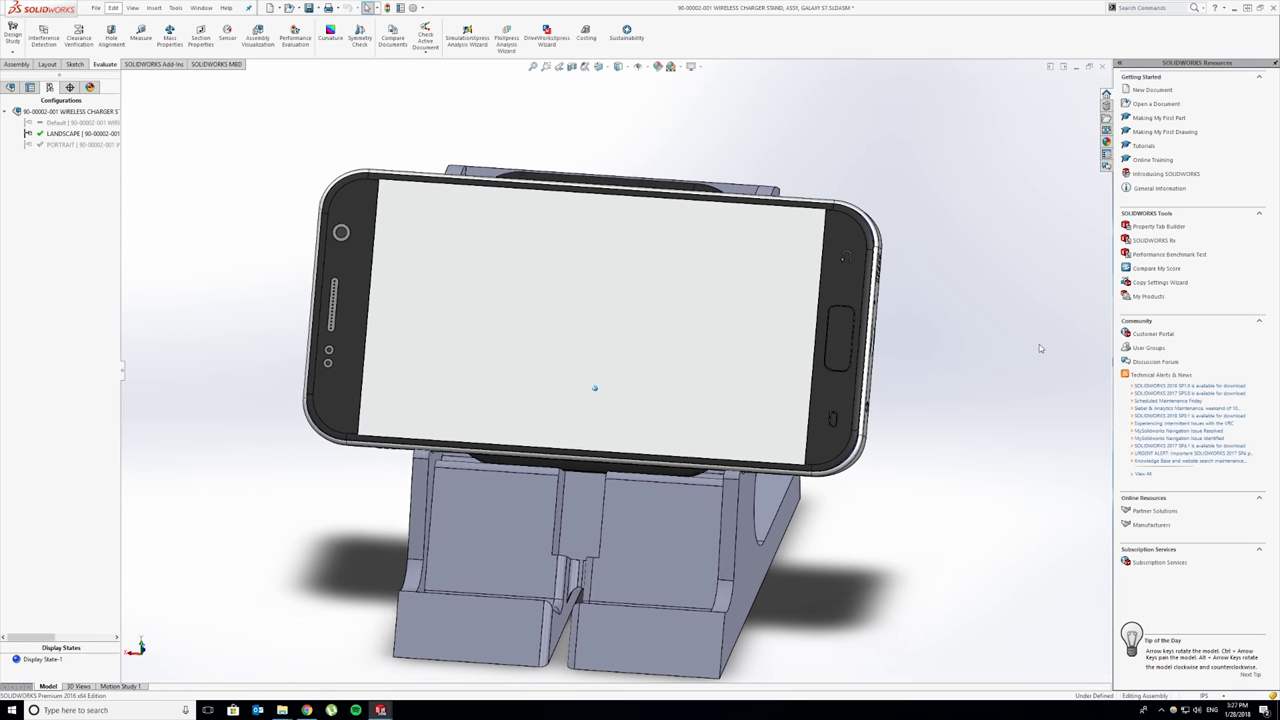
{"action": "key", "text": "Left"}
{"action": "key", "text": "Left"}
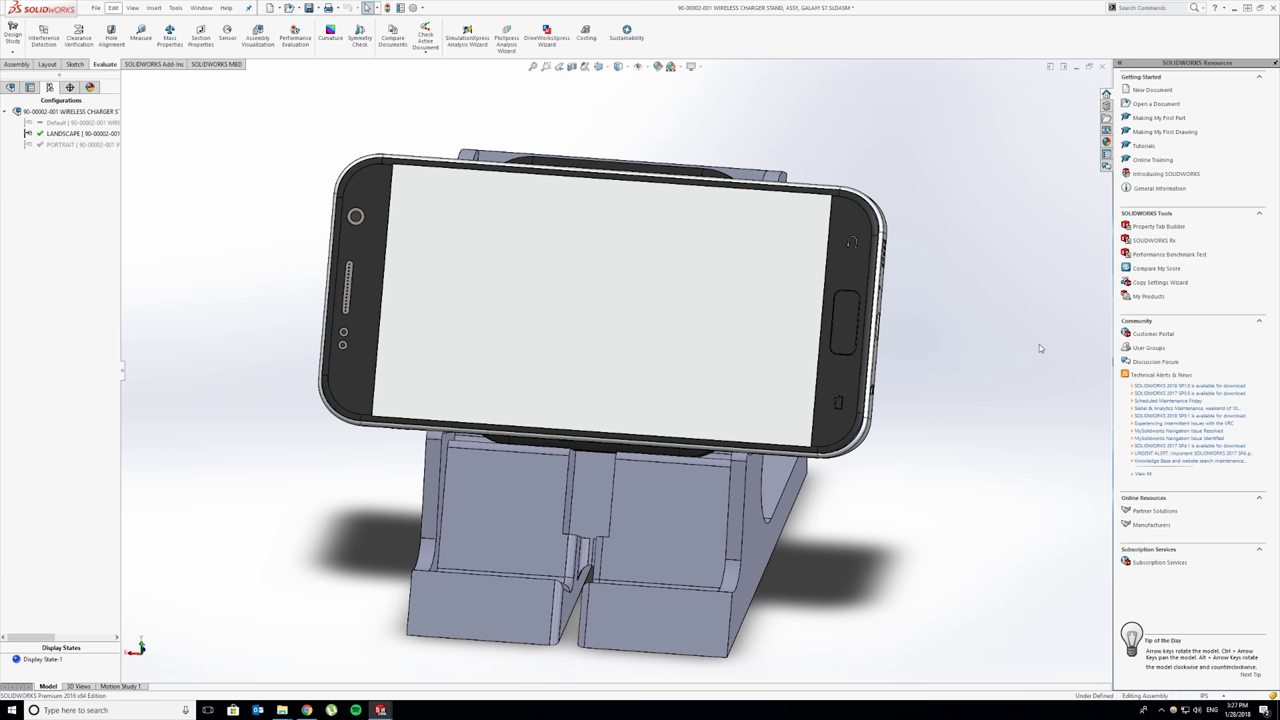